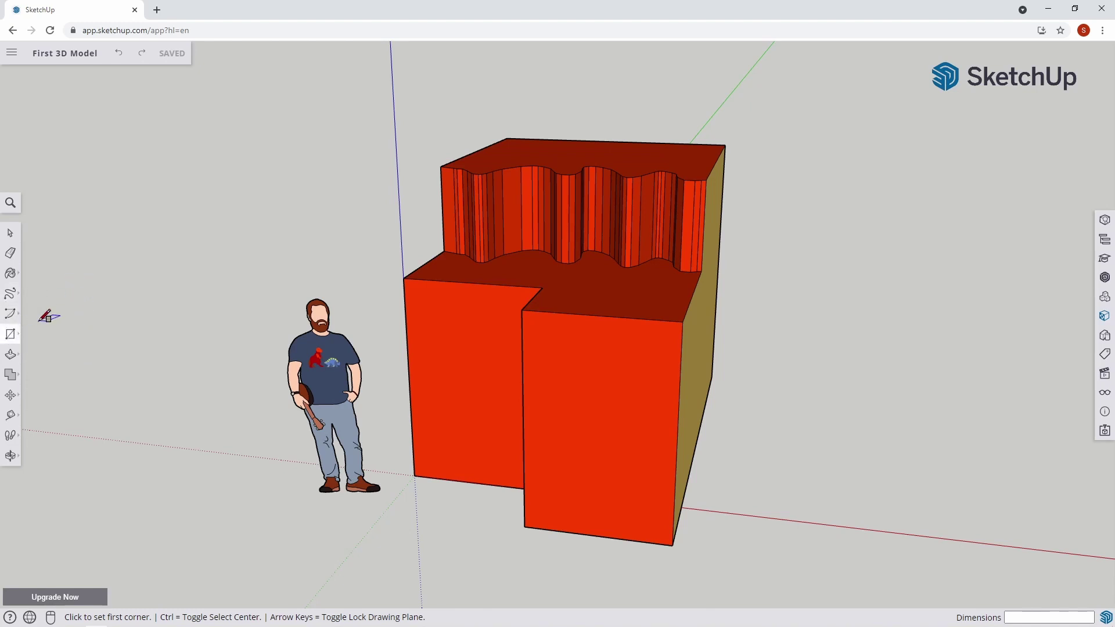
Step: Draw a 150-degree arc from a center point on the ground beside the block and undo it
click(10, 313)
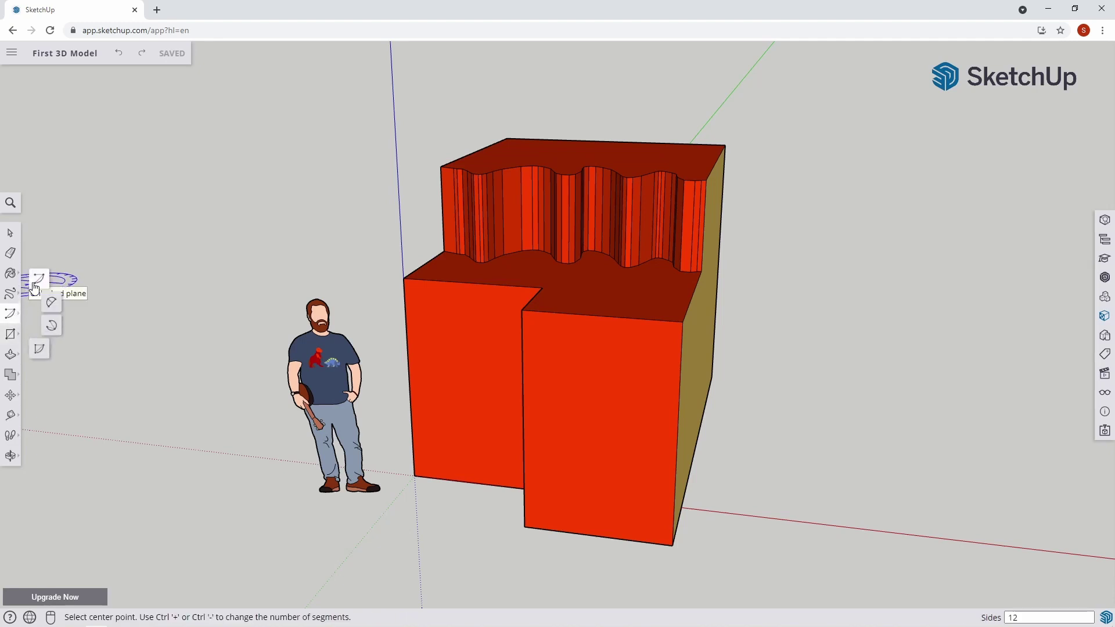
click(51, 301)
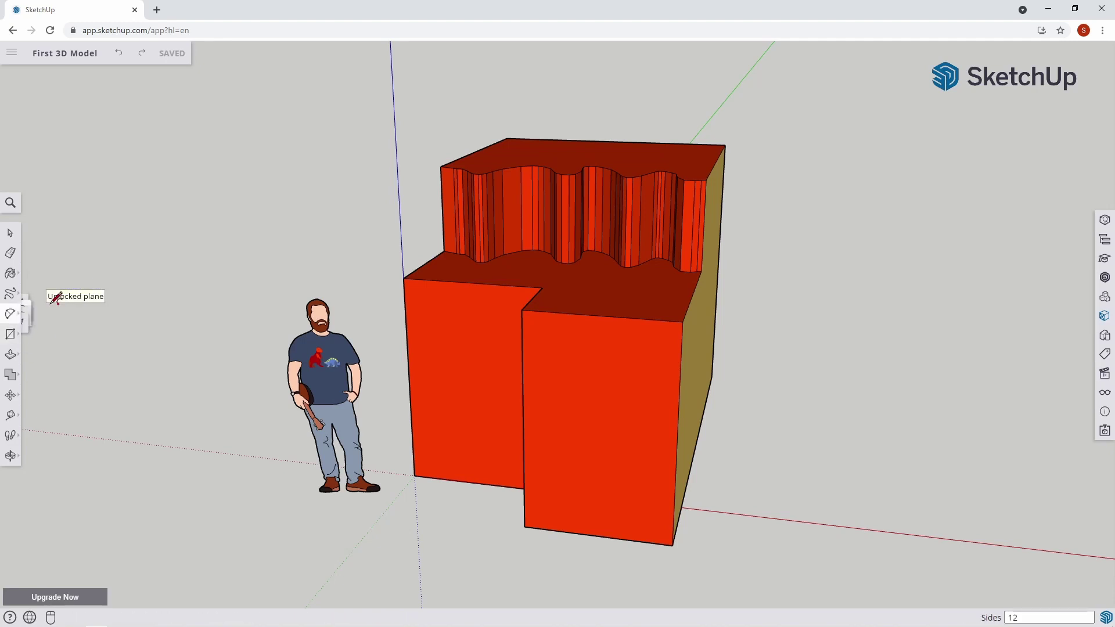
click(9, 314)
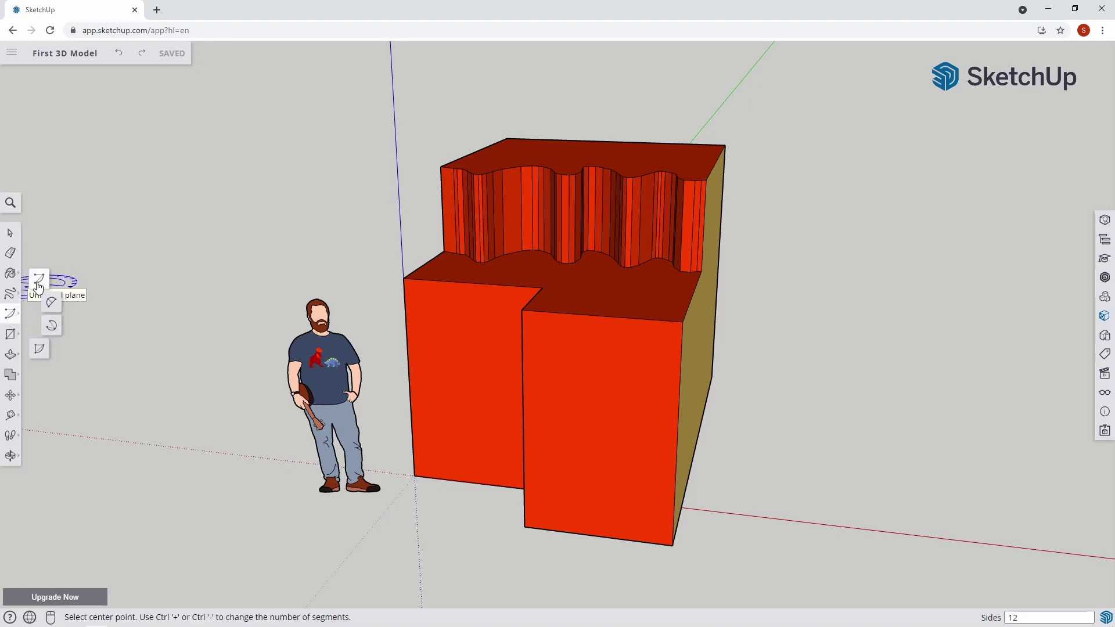
click(34, 284)
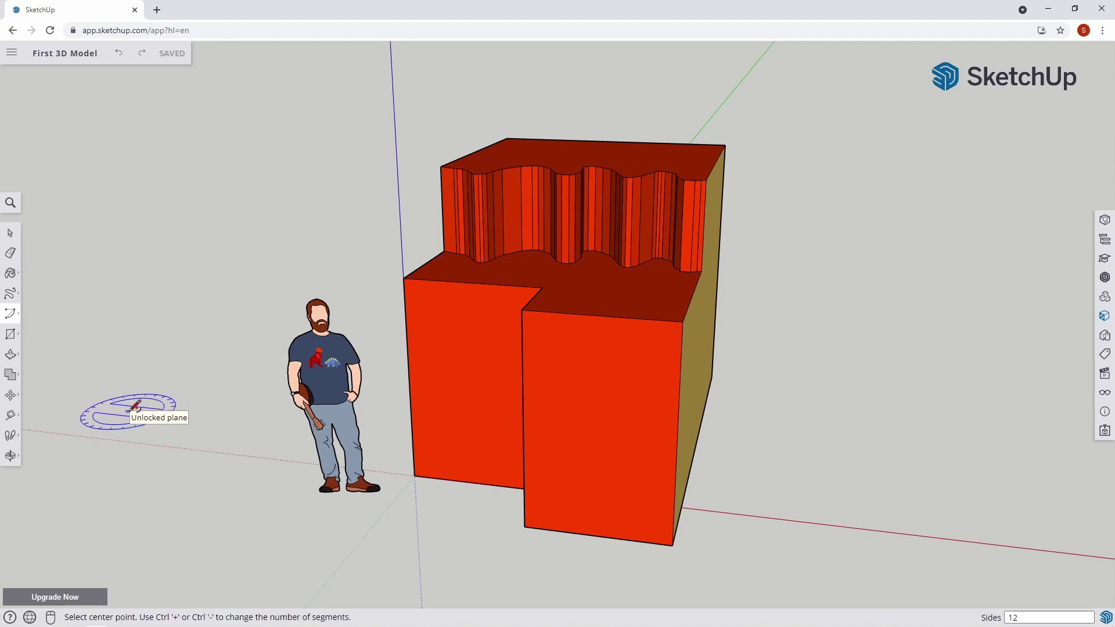
middle_drag(772, 447, 511, 472)
shift+middle_drag(680, 494, 600, 481)
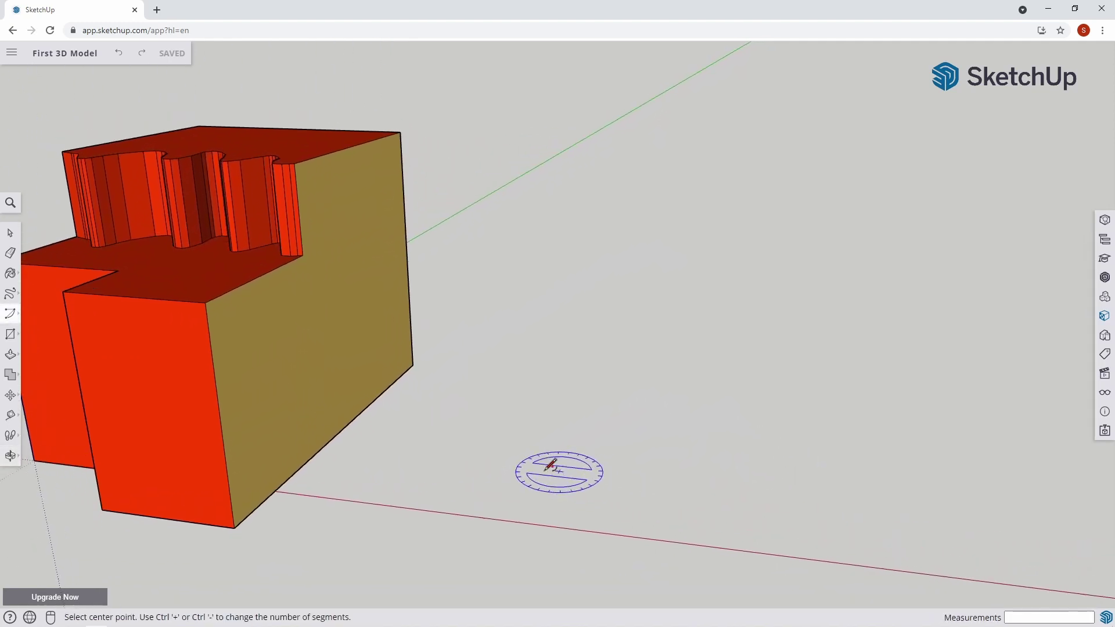
click(611, 448)
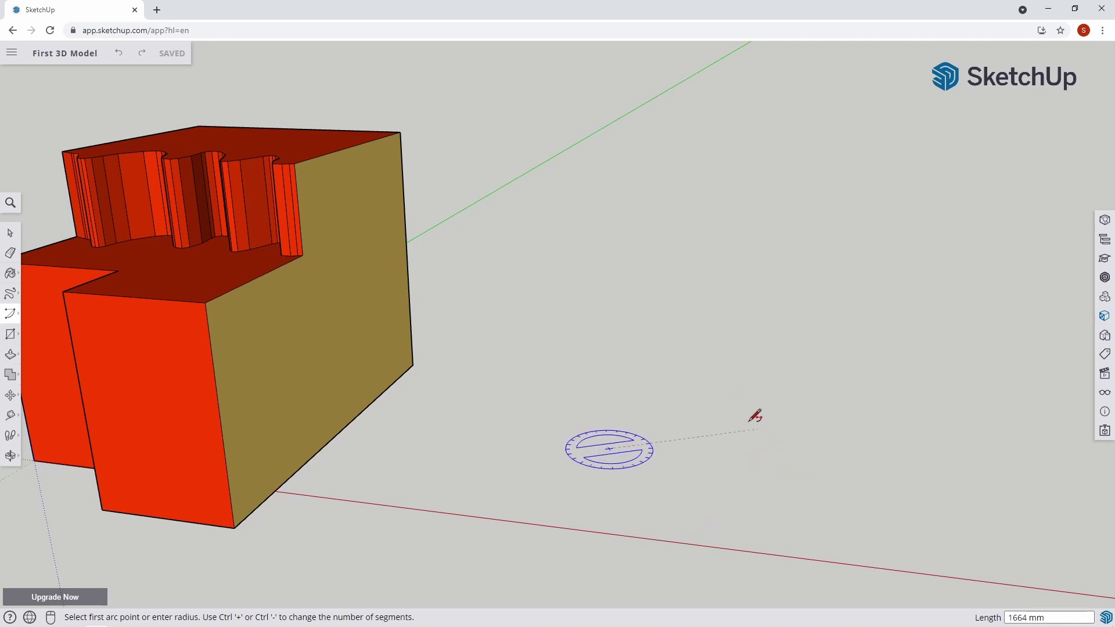
click(772, 466)
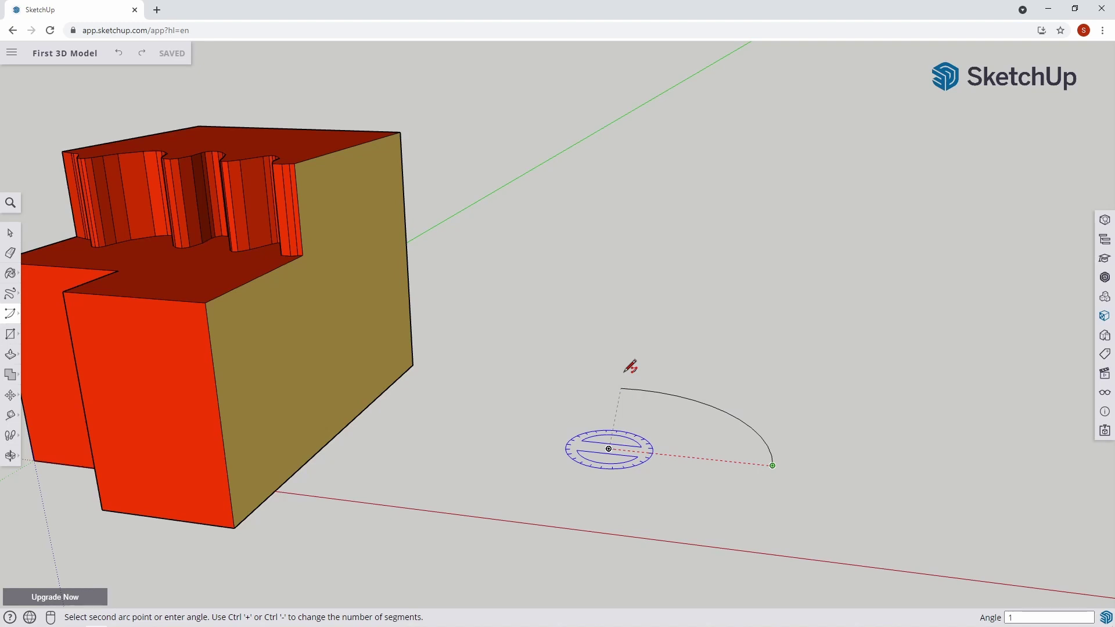
text(0)
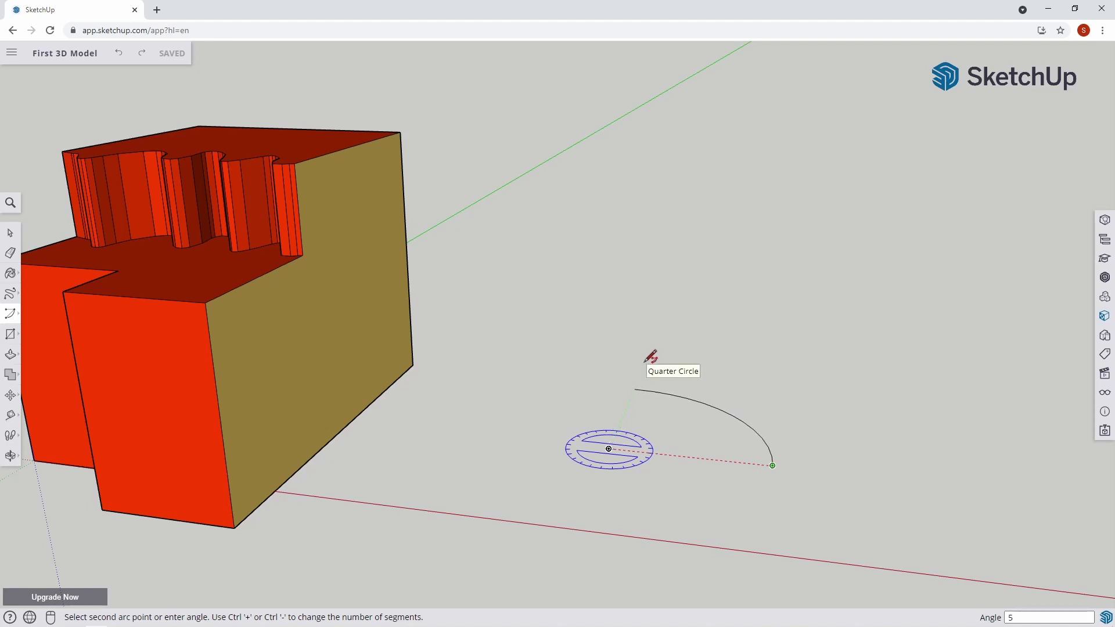
key(Return)
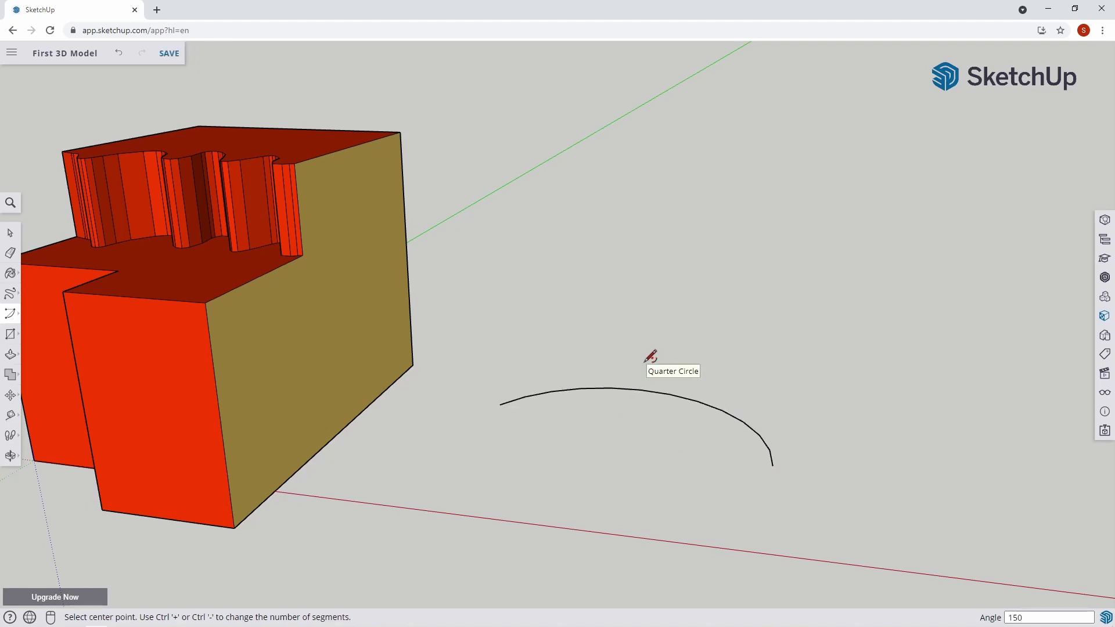
middle_drag(677, 410, 696, 535)
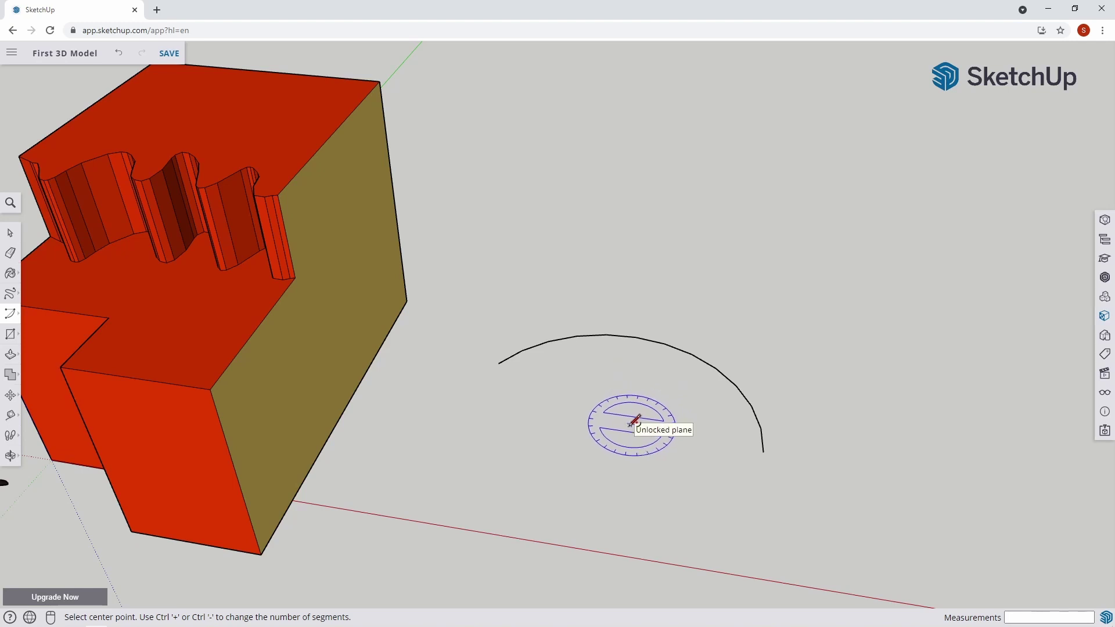
key(ctrl+z)
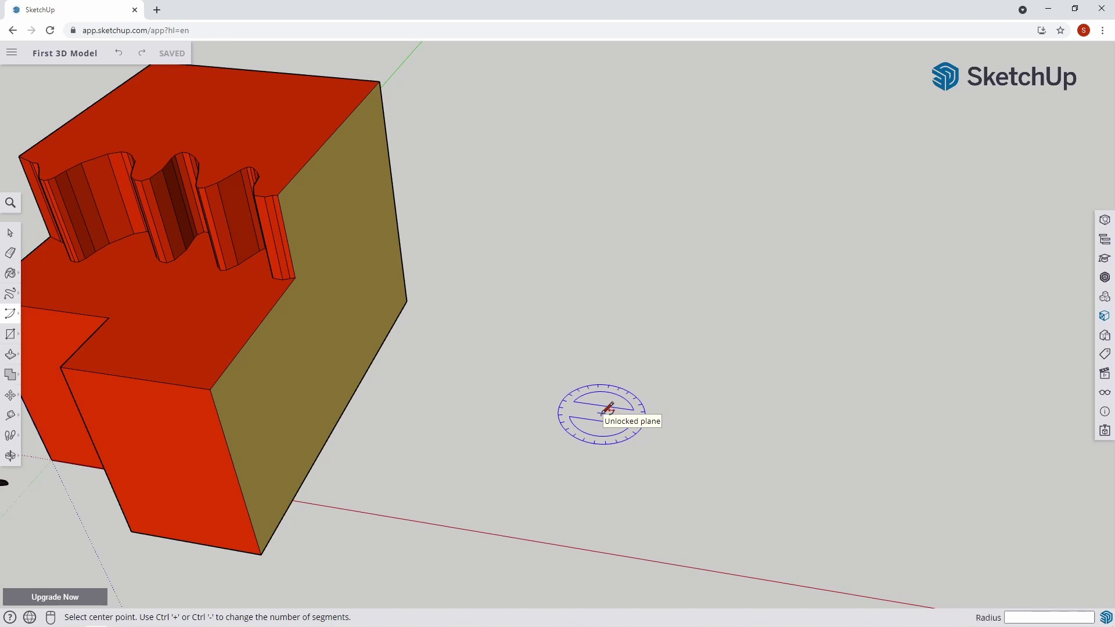
click(602, 414)
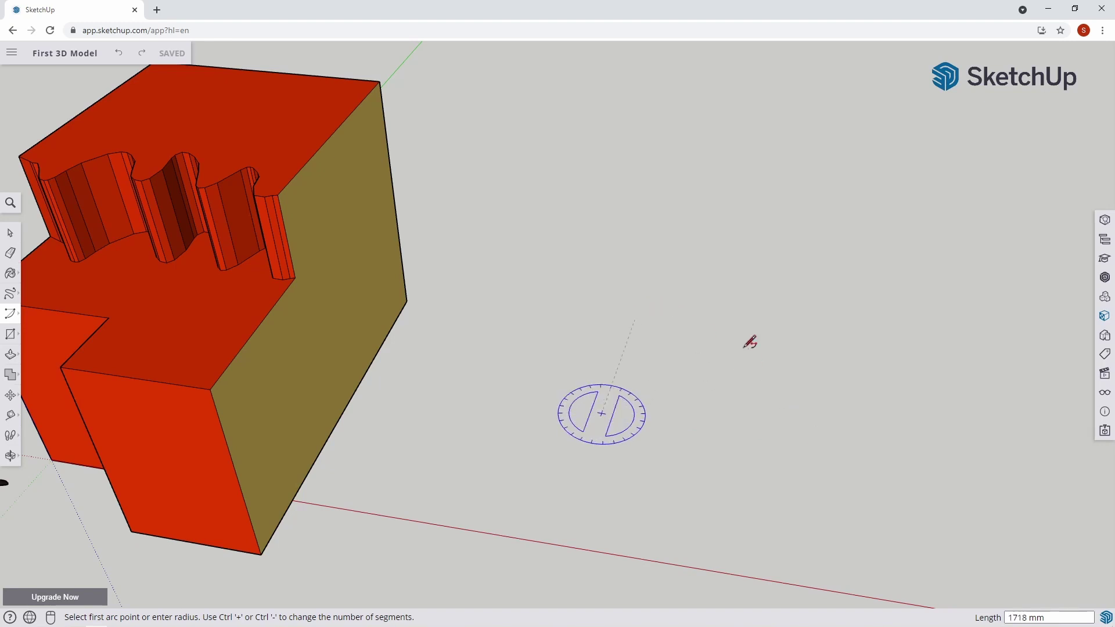
click(847, 447)
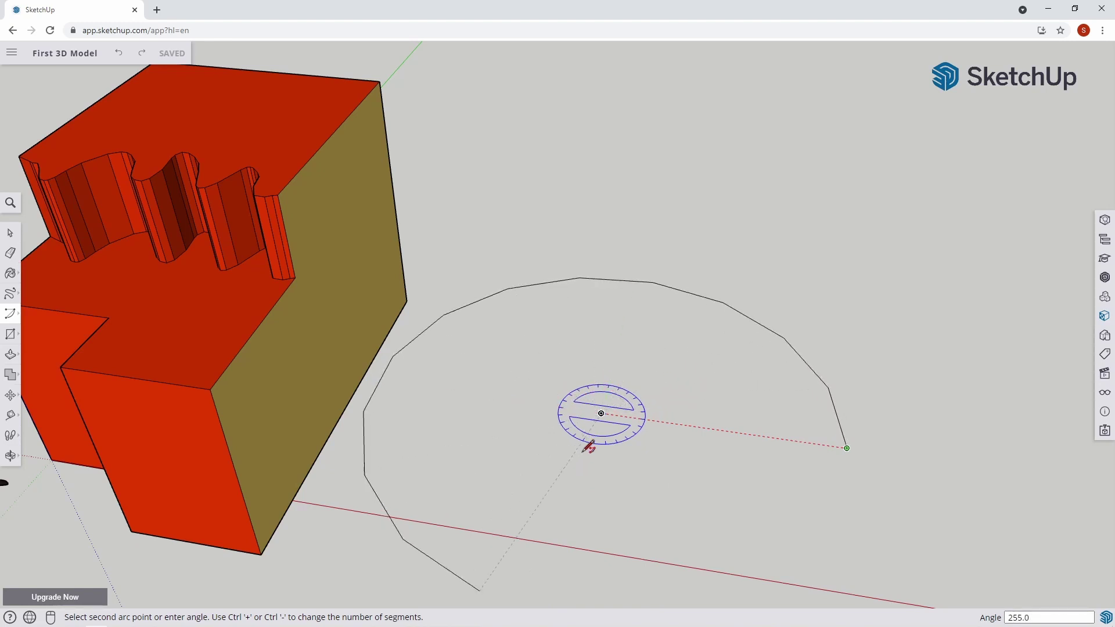
key(space)
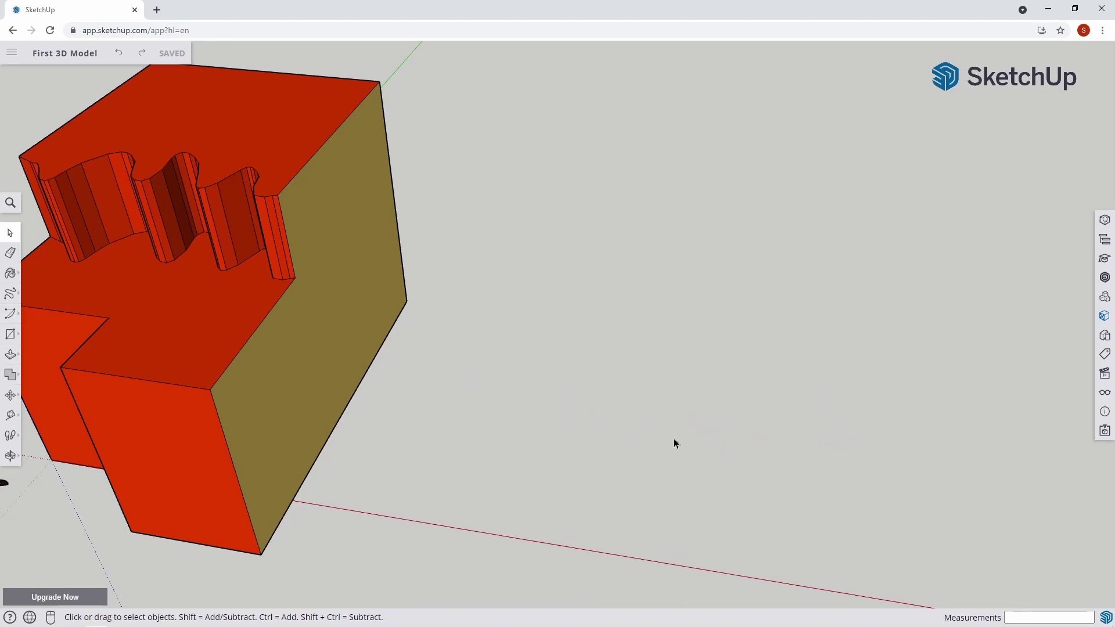
key(c)
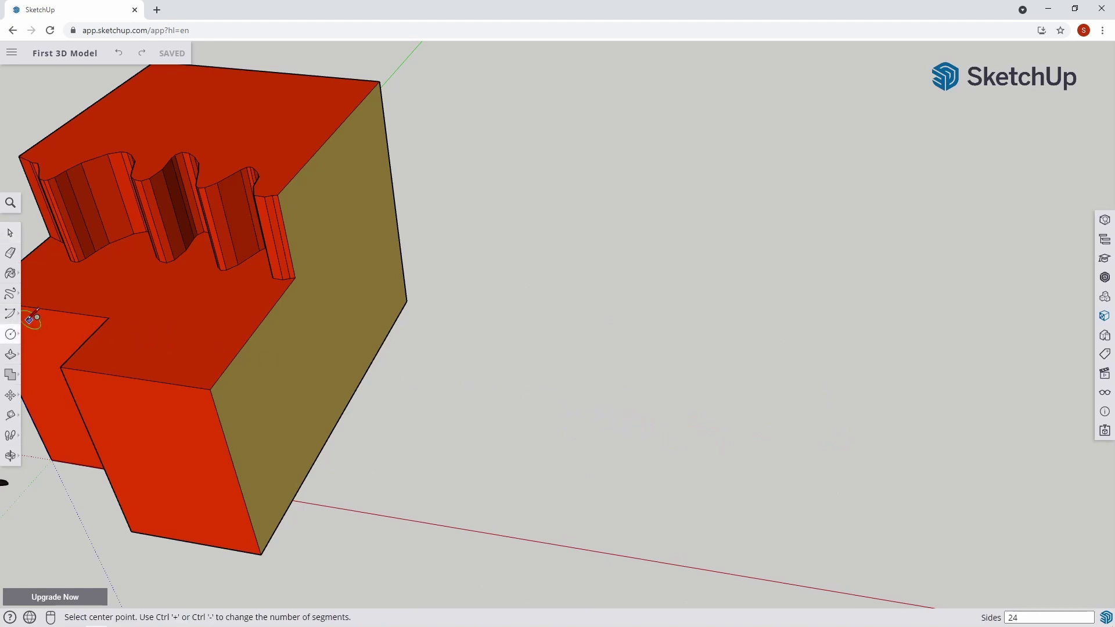
click(10, 314)
click(41, 278)
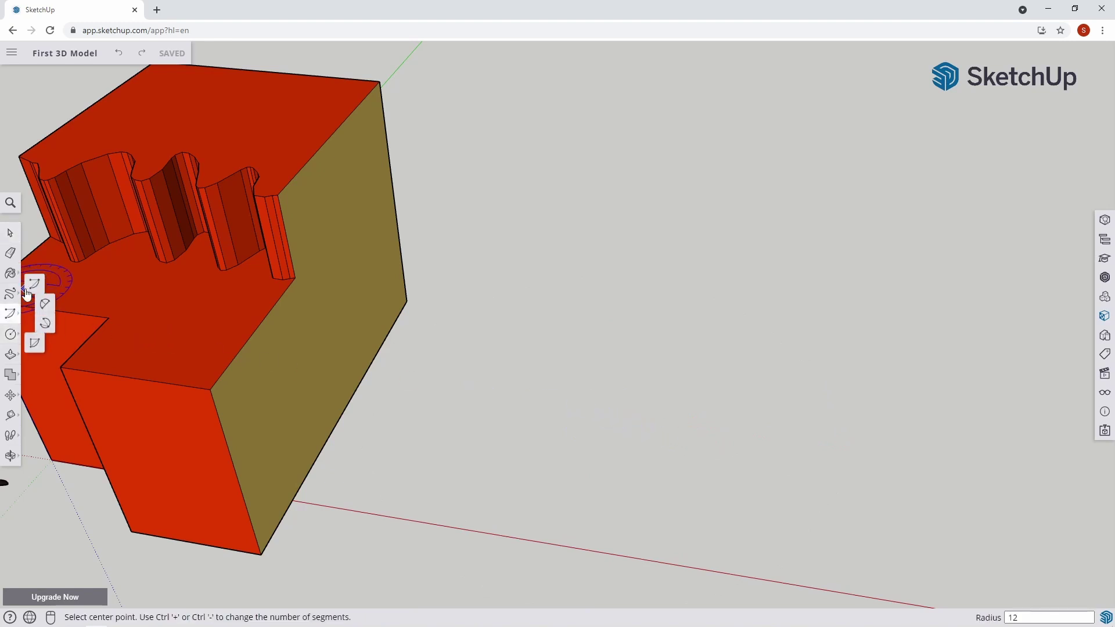
click(10, 314)
click(39, 280)
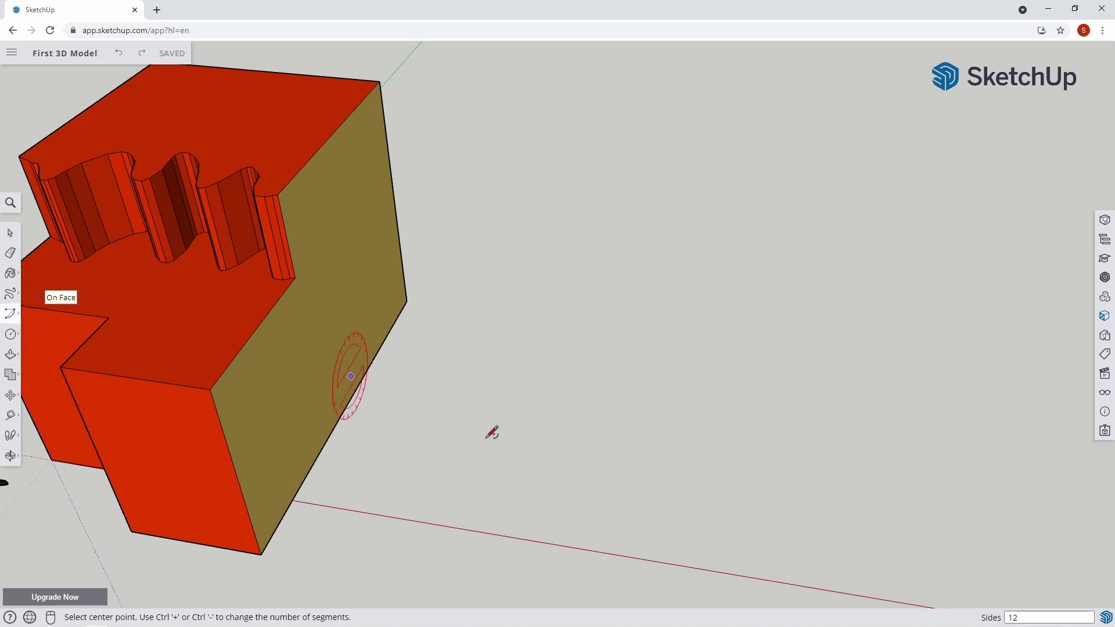
click(611, 463)
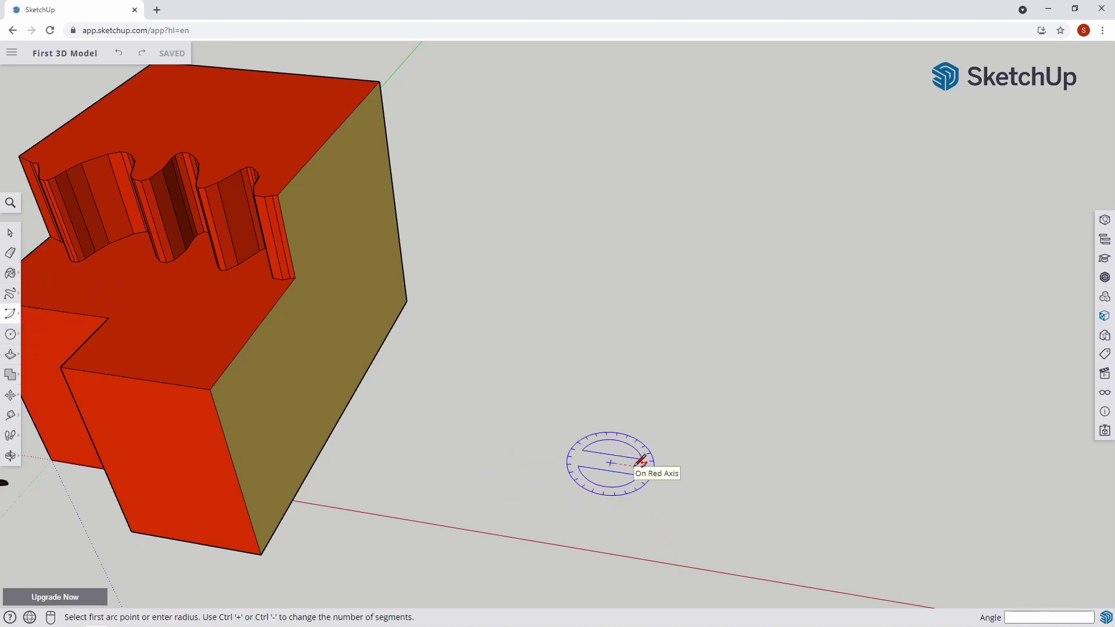
click(634, 466)
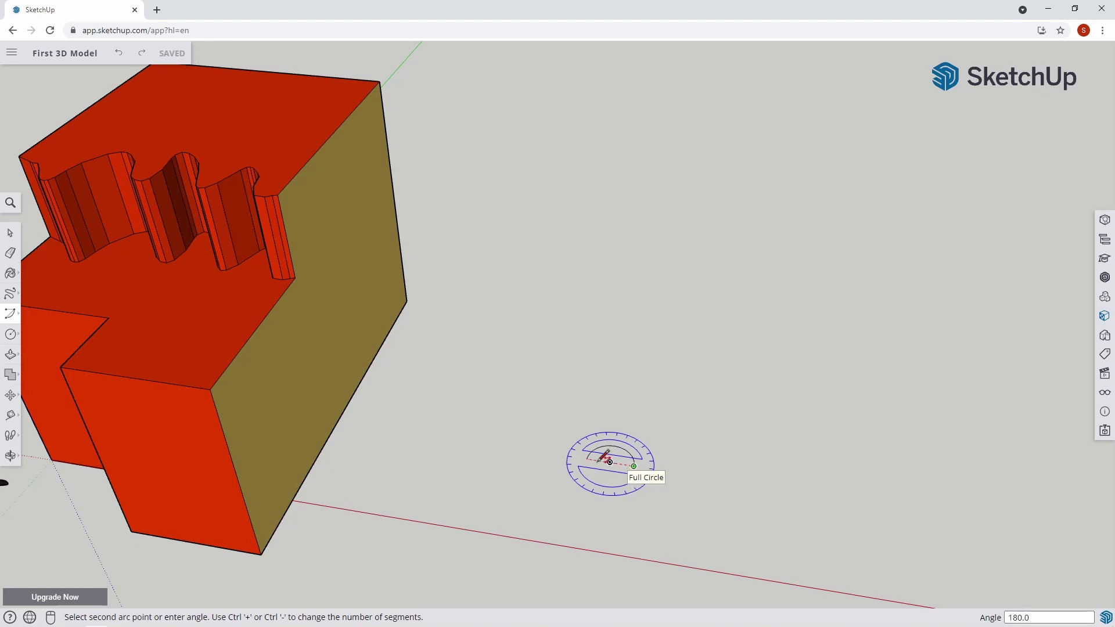
key(space)
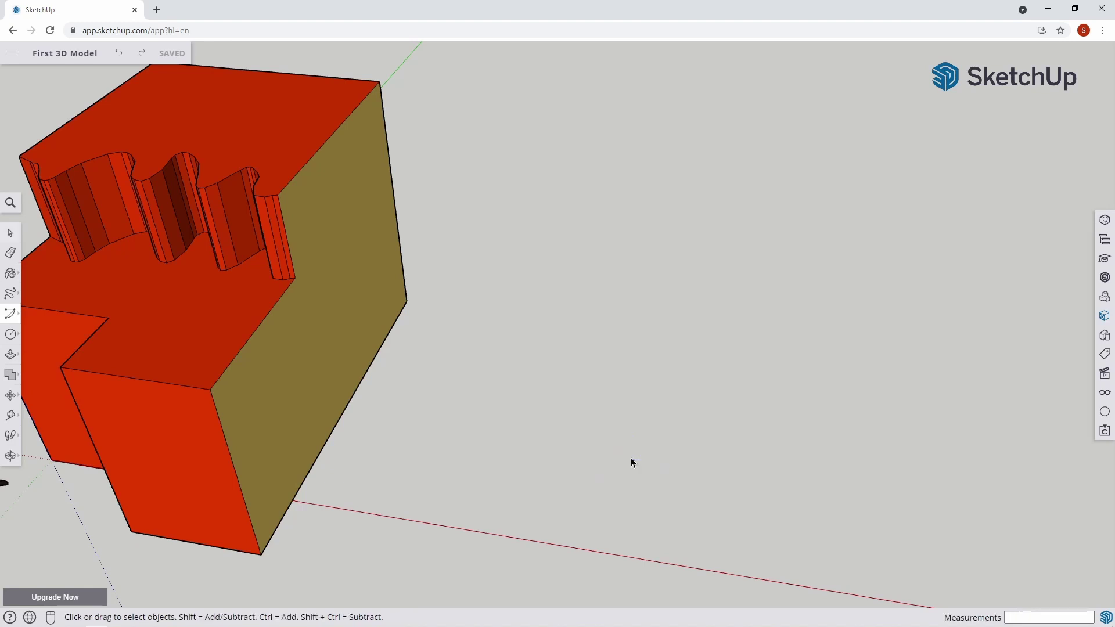
scroll(717, 449, down, 1)
middle_drag(735, 456, 633, 426)
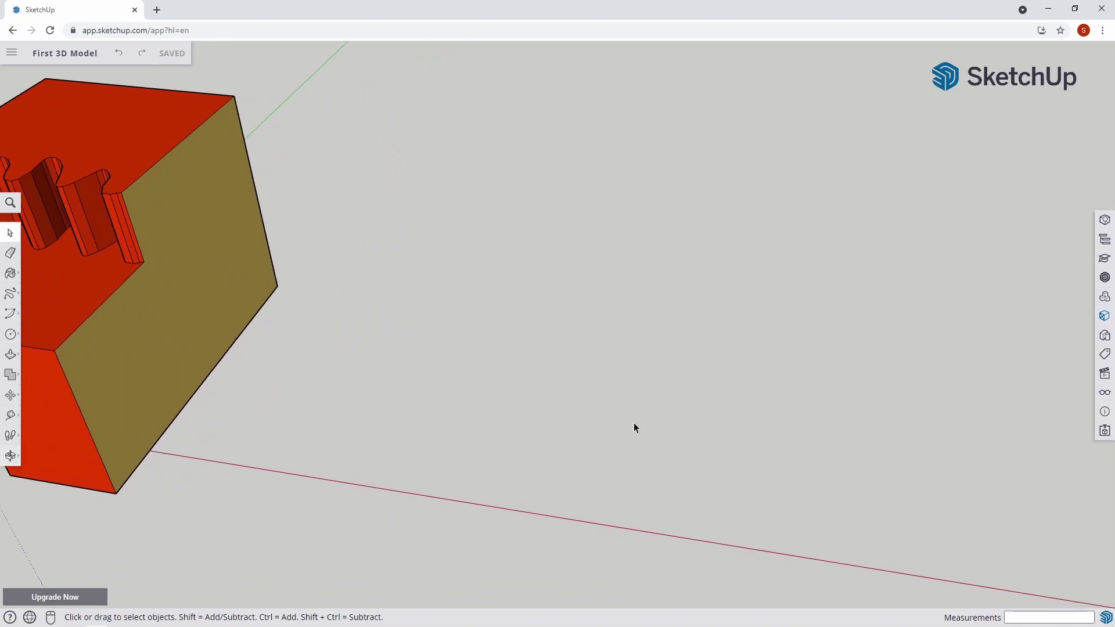
click(18, 315)
click(36, 288)
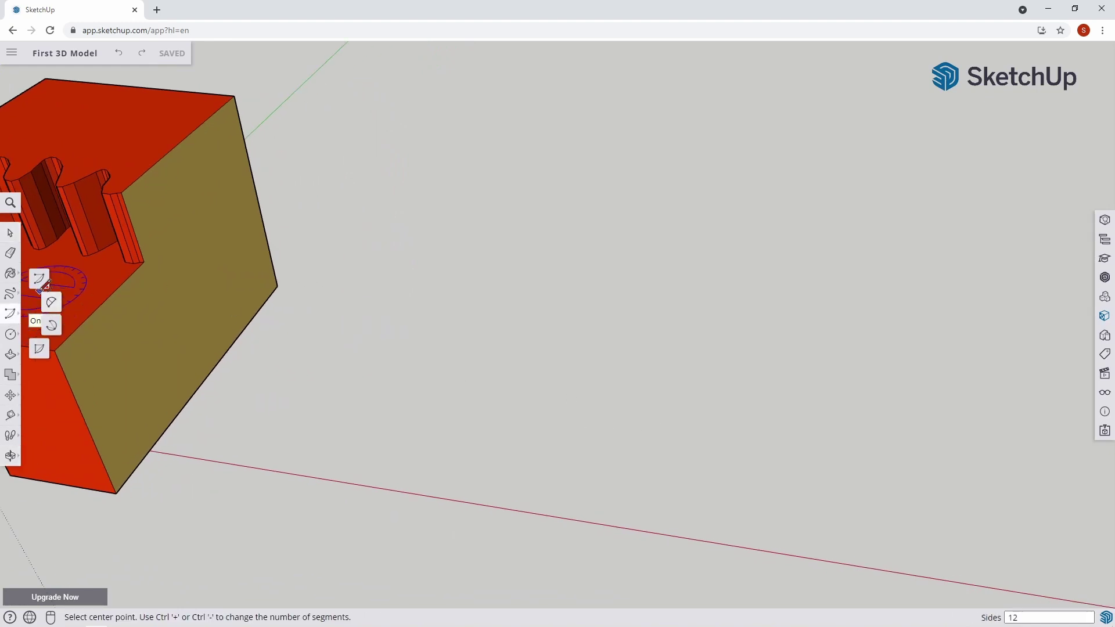
click(578, 432)
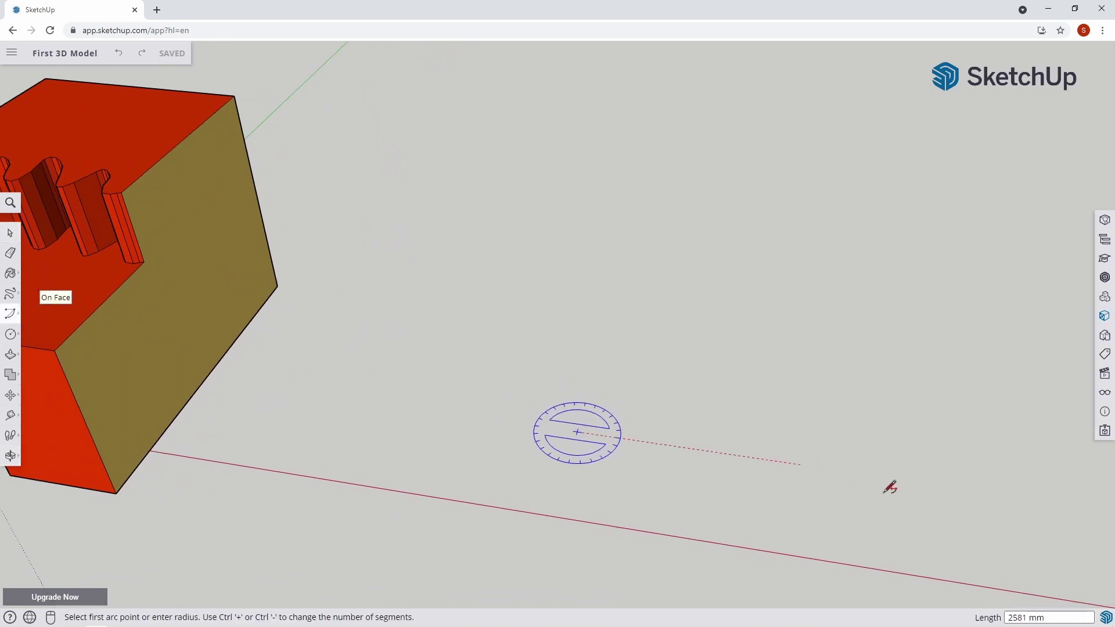
click(1076, 505)
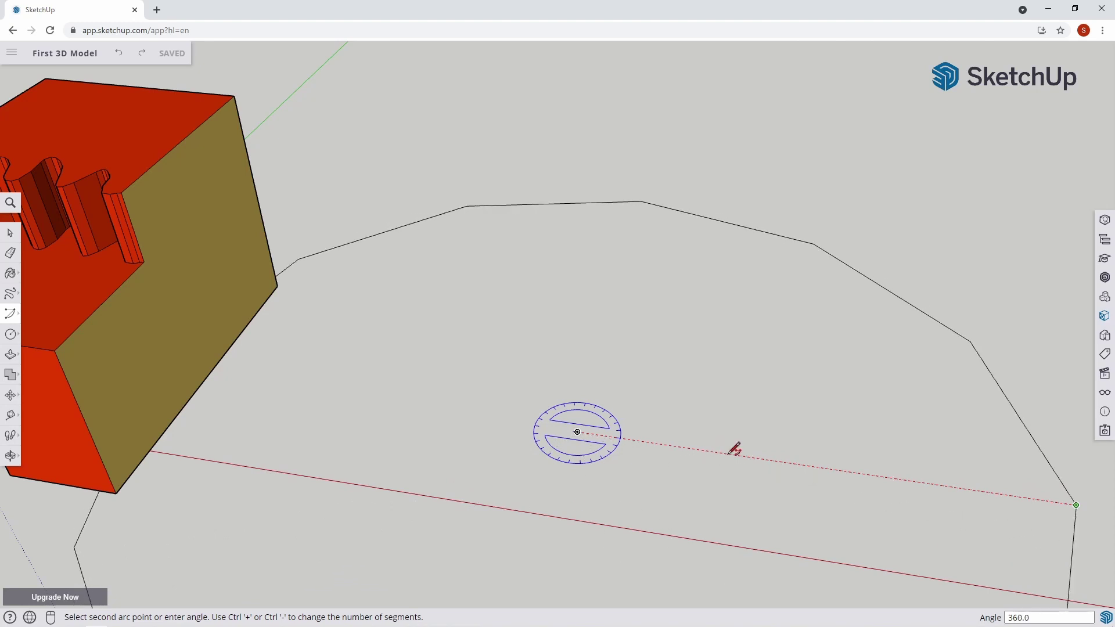
scroll(735, 449, down, 3)
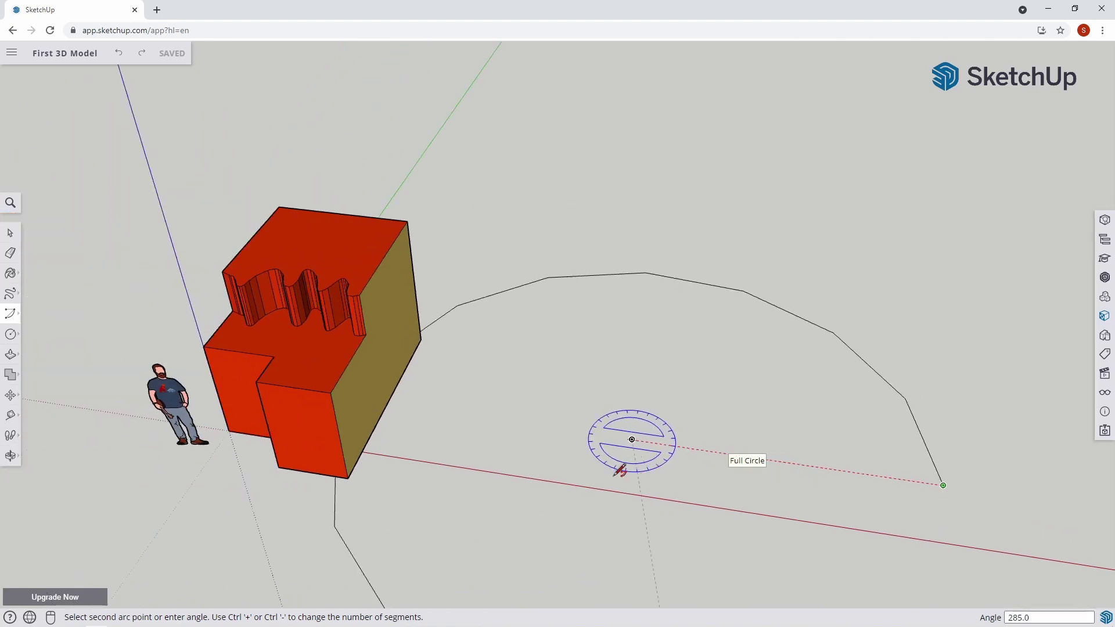
key(space)
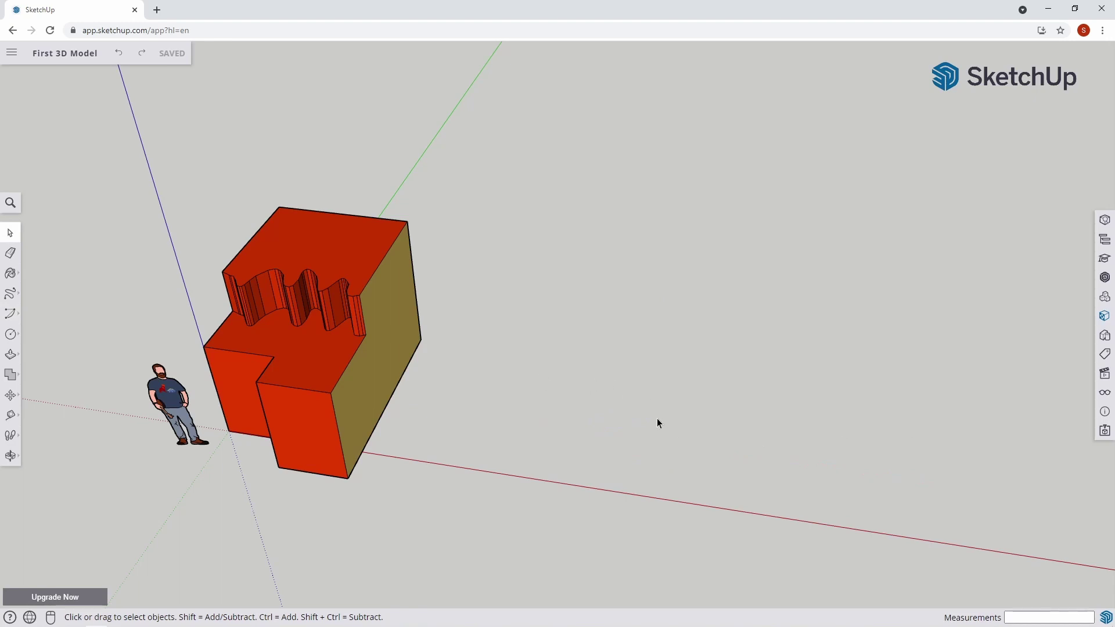
Step: Draw a 2-point arc on the ground beside the block with a bulge of about 2534 mm and undo it
click(7, 315)
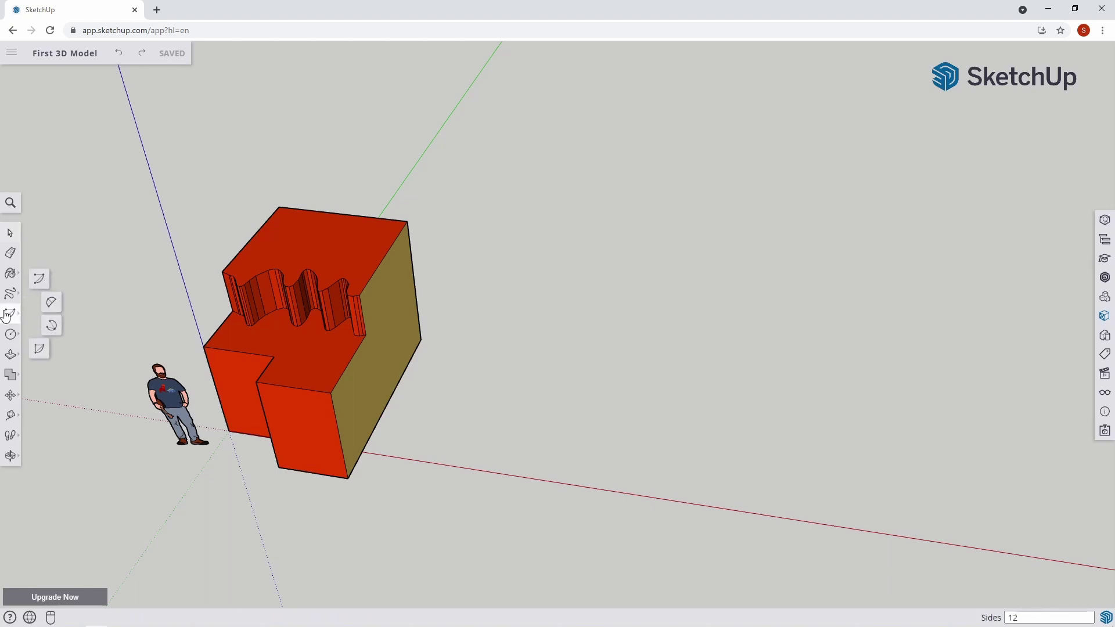
click(52, 307)
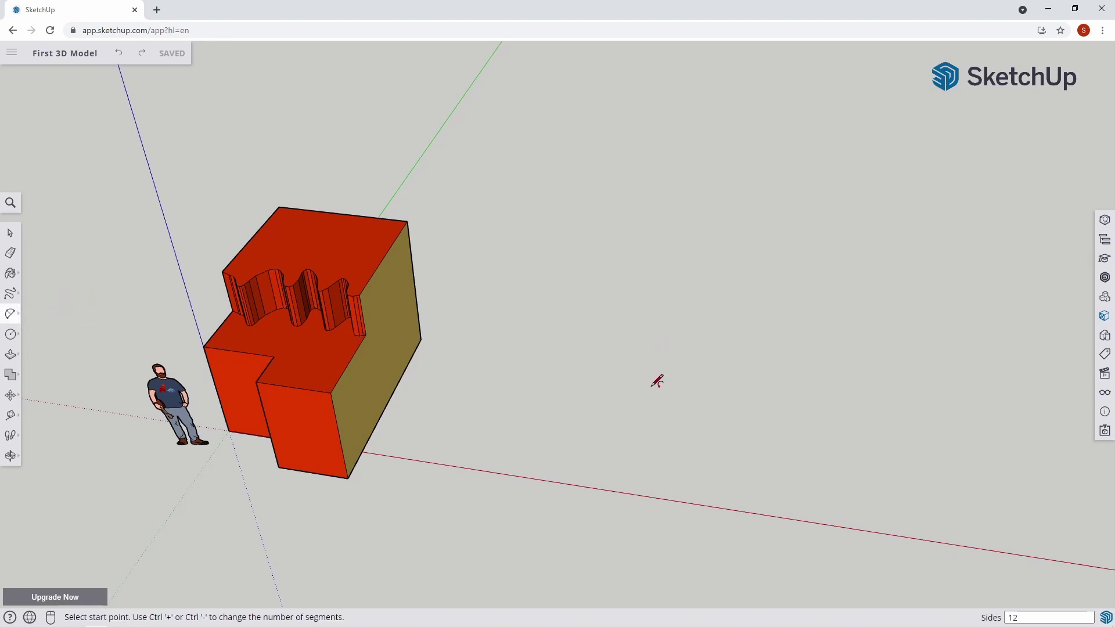
click(619, 490)
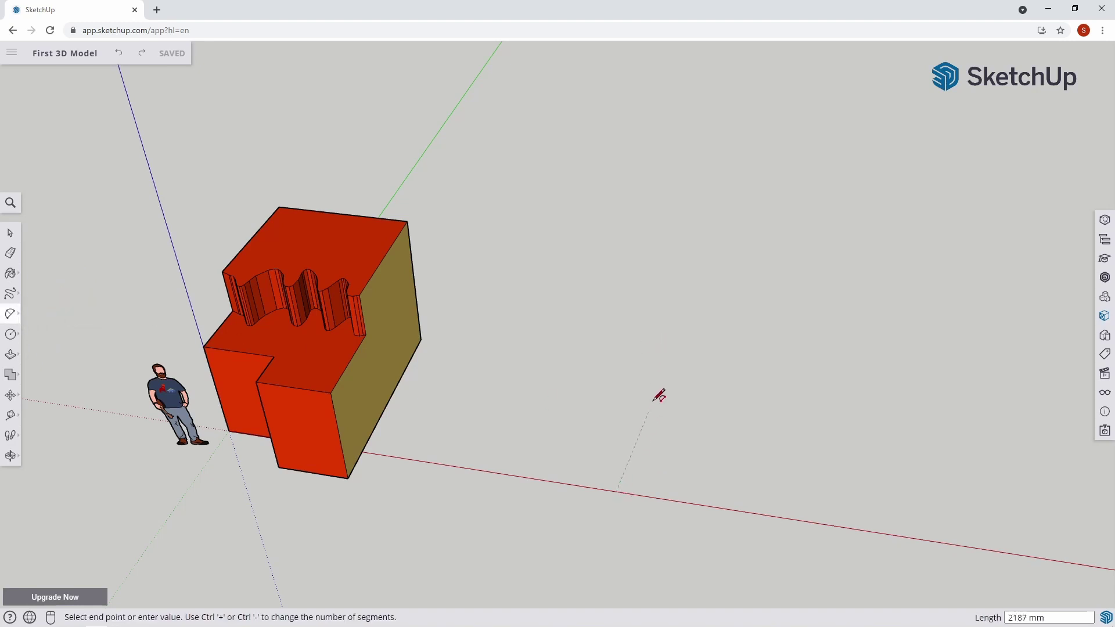
click(625, 333)
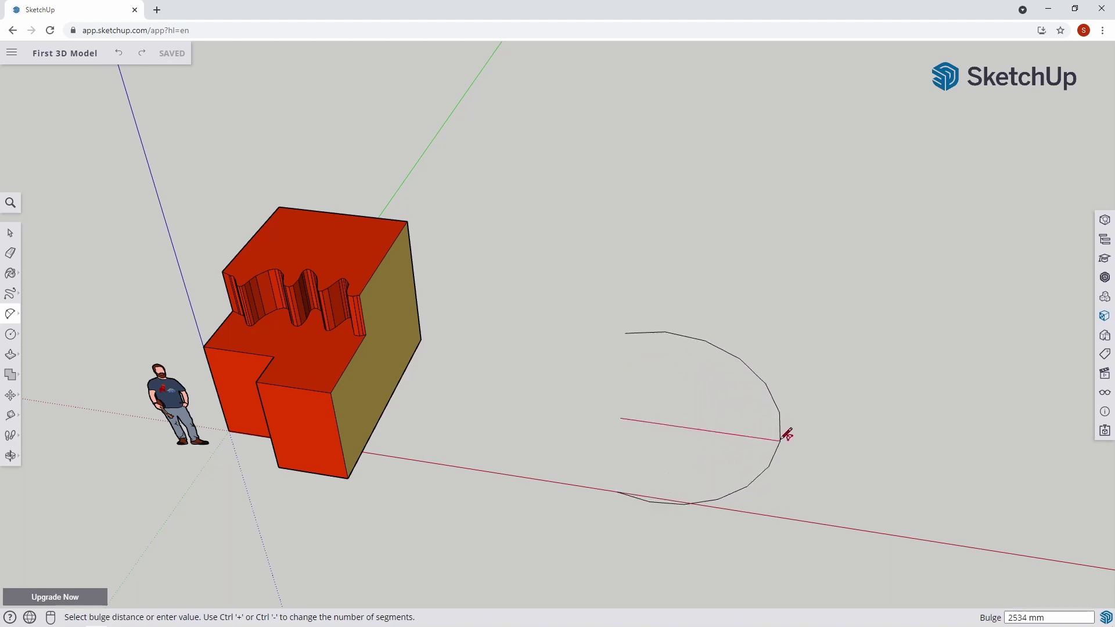
click(781, 440)
middle_drag(761, 436, 727, 368)
key(ctrl+z)
Step: Draw a 2-point arc between the bottom corners of the block's side face, bulging outward about 1049 mm along the red axis
middle_drag(607, 403, 501, 567)
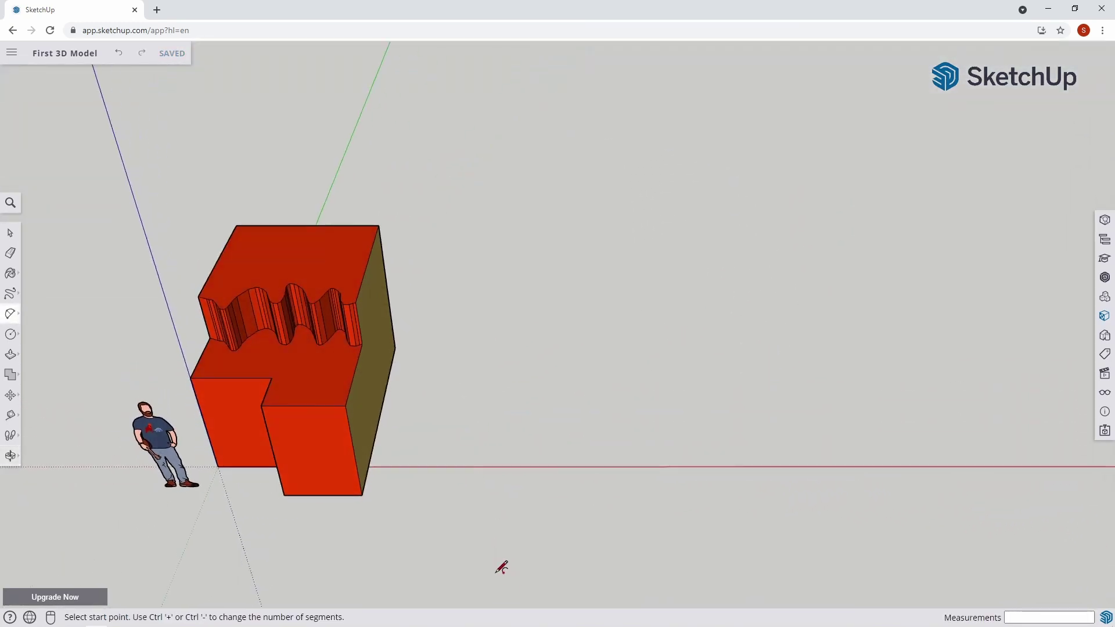
click(395, 347)
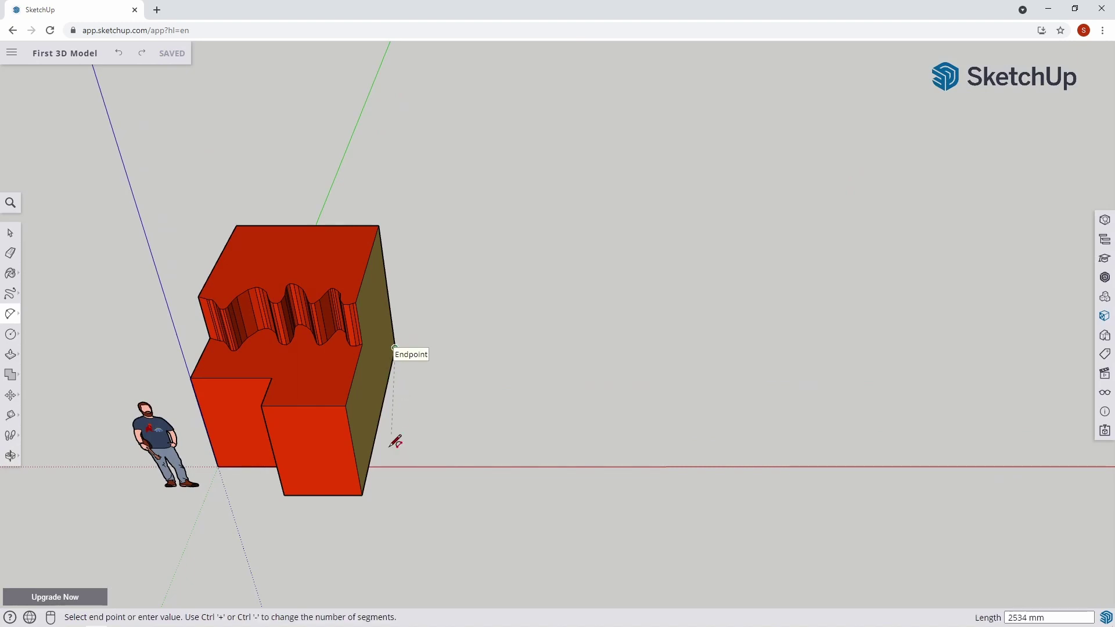
click(363, 494)
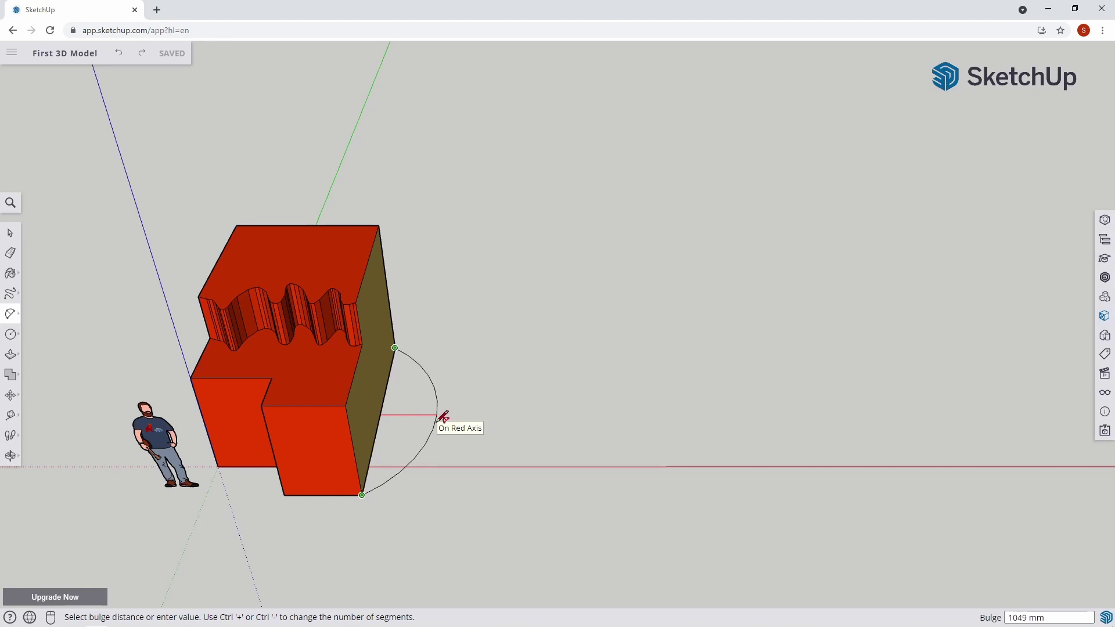
click(439, 419)
key(space)
Step: Push/Pull the arc's ground face up about 2009 mm, level with the top of the block's lower tier
middle_drag(433, 439, 402, 429)
click(402, 429)
key(p)
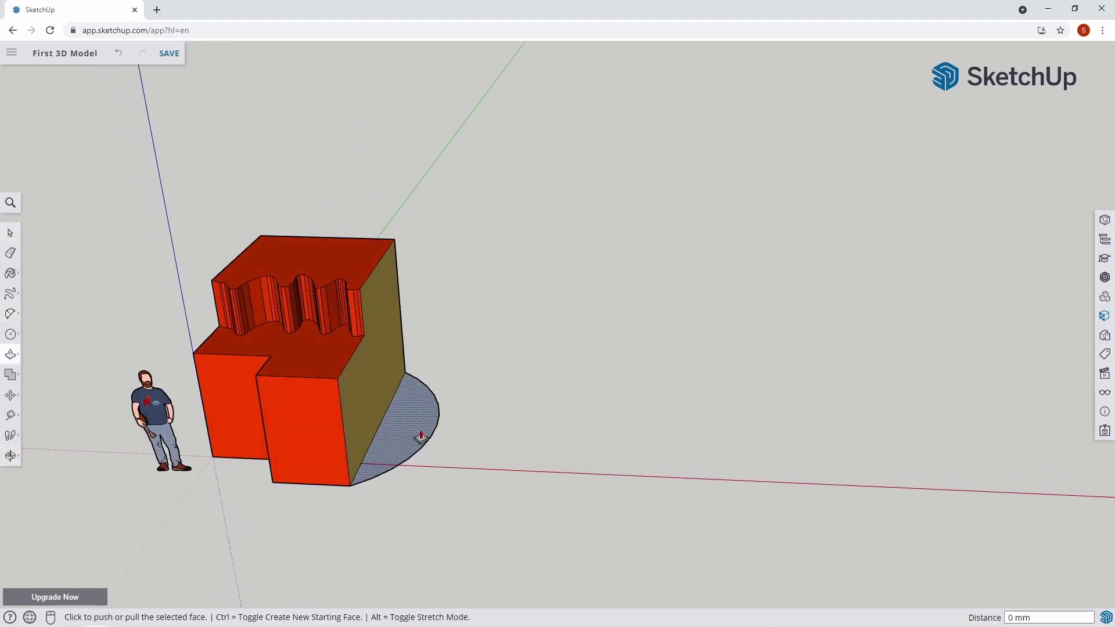
click(419, 432)
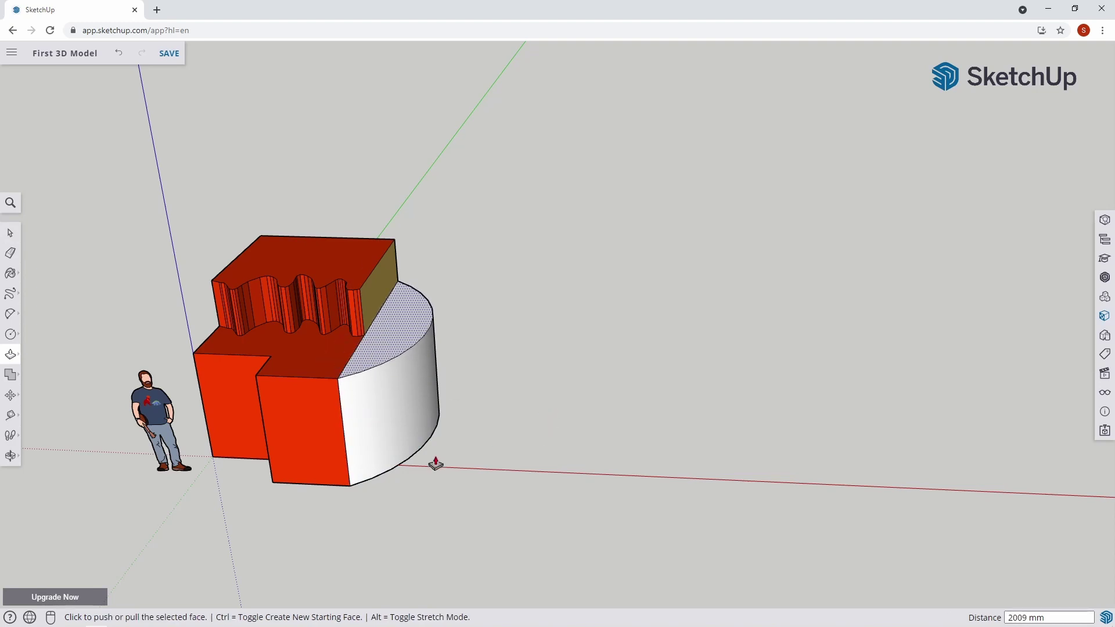
Step: Draw a 3 Point Arc of about 322 degrees on the ground beside the block
middle_drag(435, 464, 363, 473)
key(space)
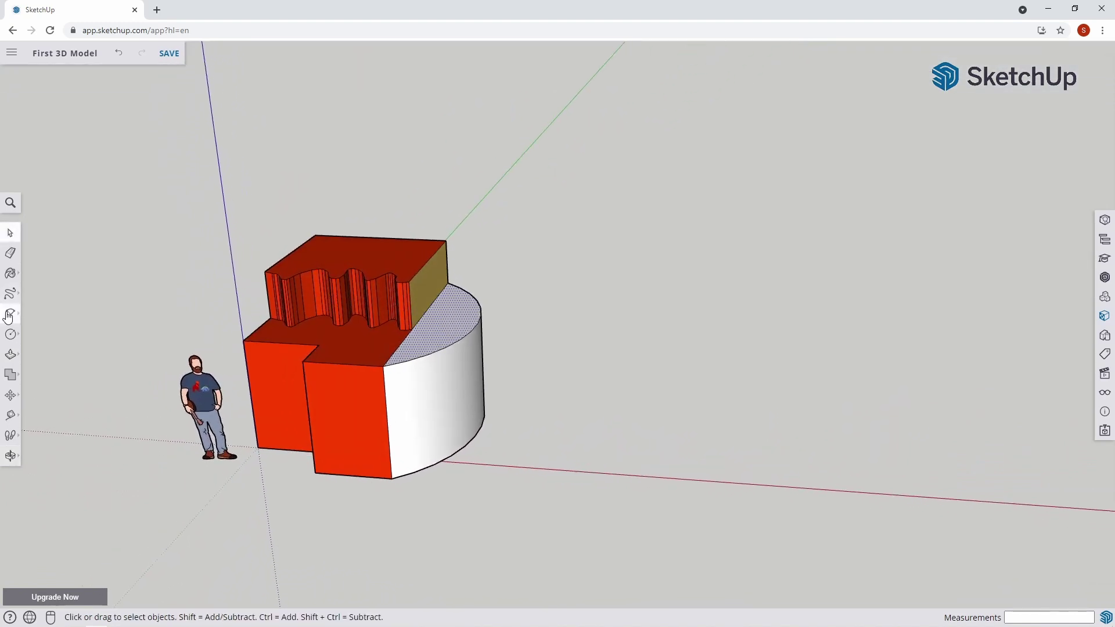
click(8, 316)
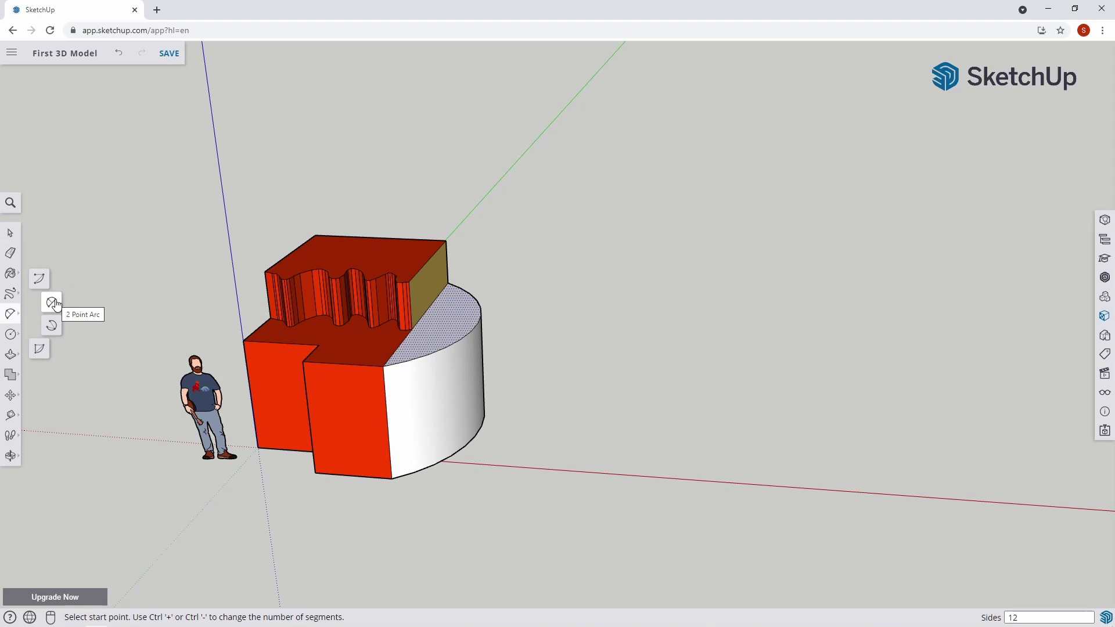
click(52, 329)
middle_drag(631, 346, 694, 491)
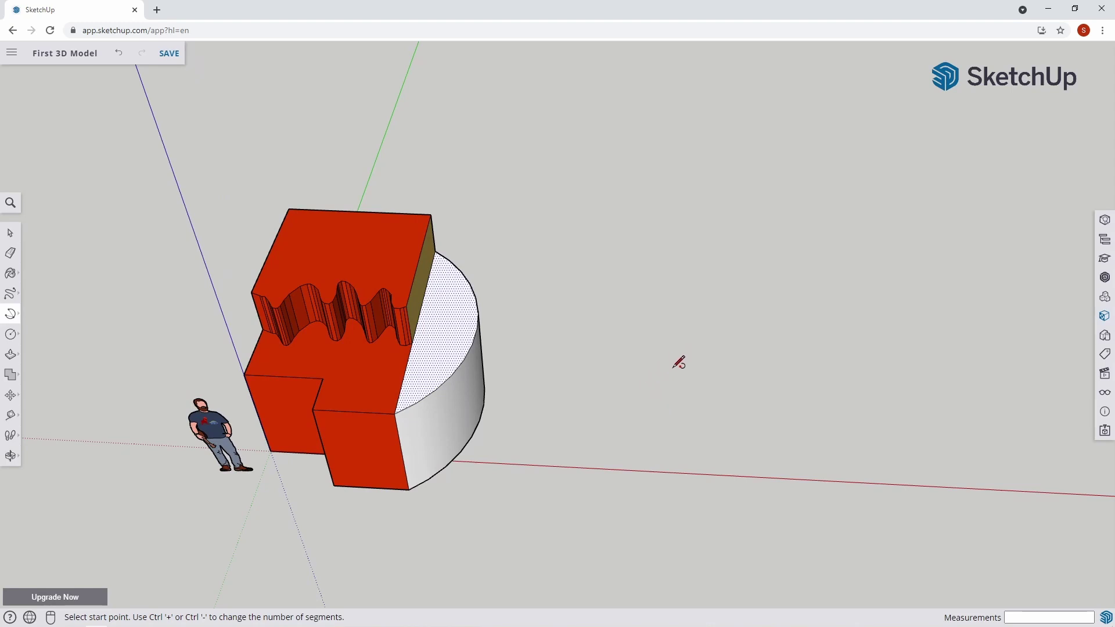
click(622, 391)
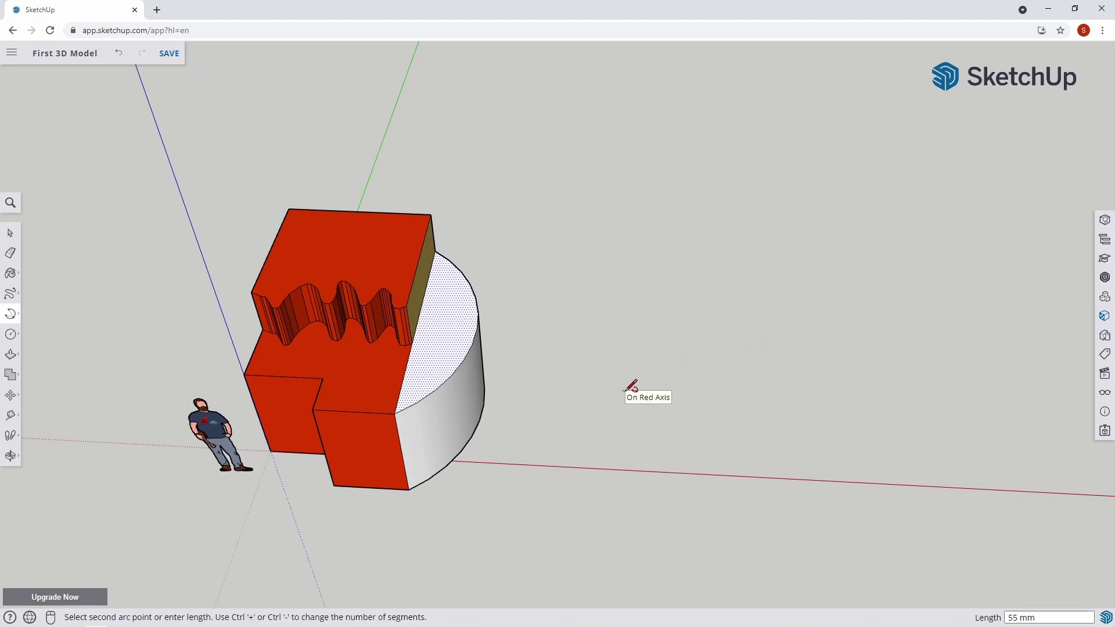
click(764, 358)
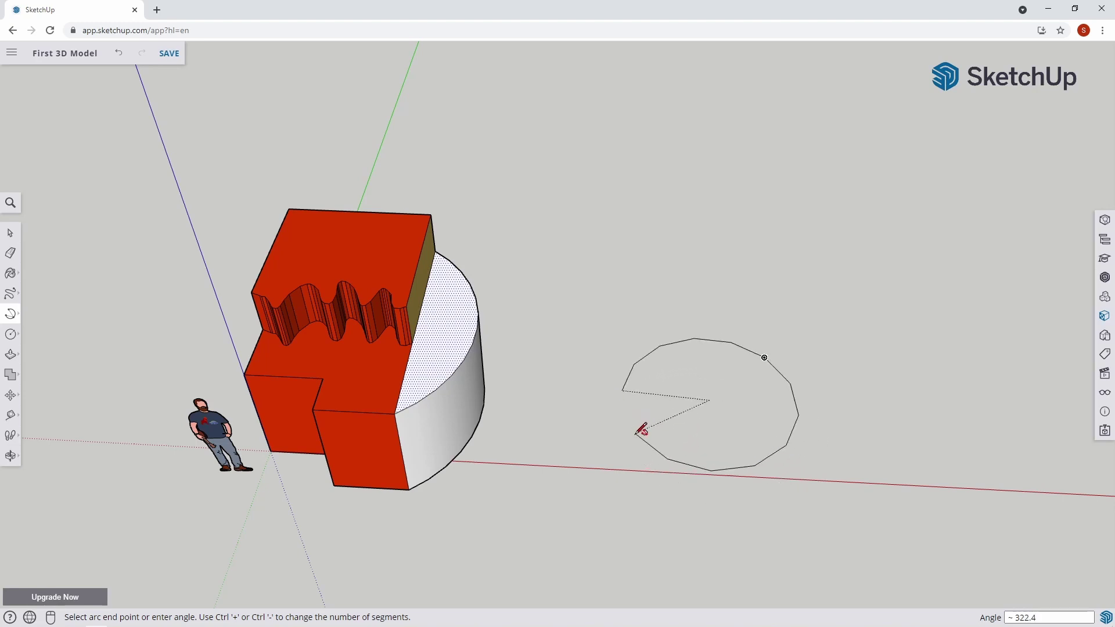
click(636, 434)
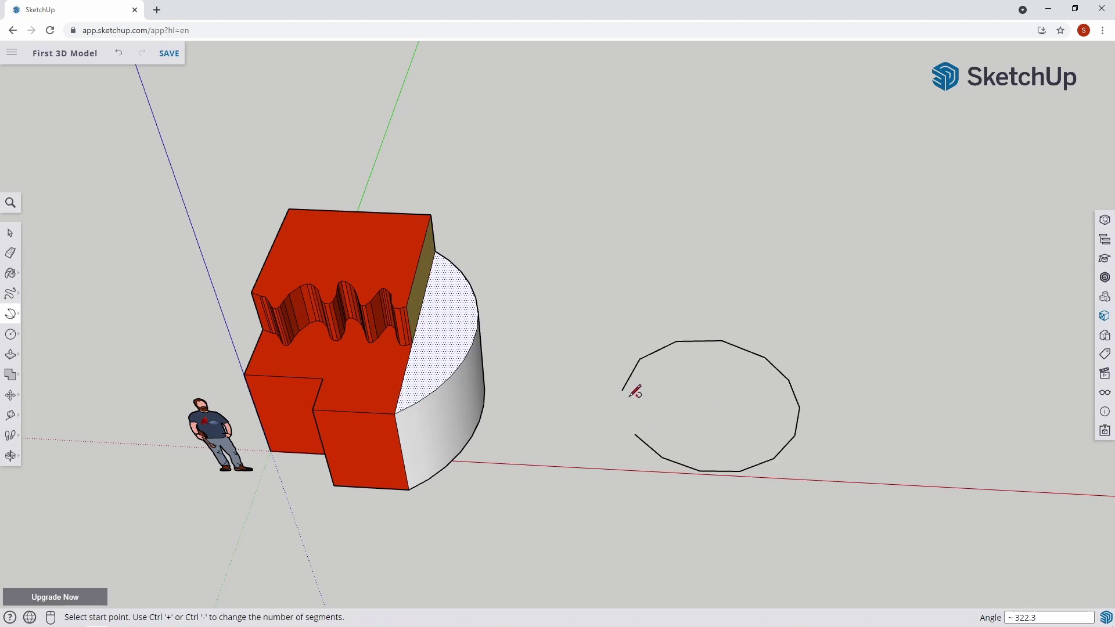
Step: Close the open arc with two lines meeting at its center, forming a Pac-Man-shaped face
key(l)
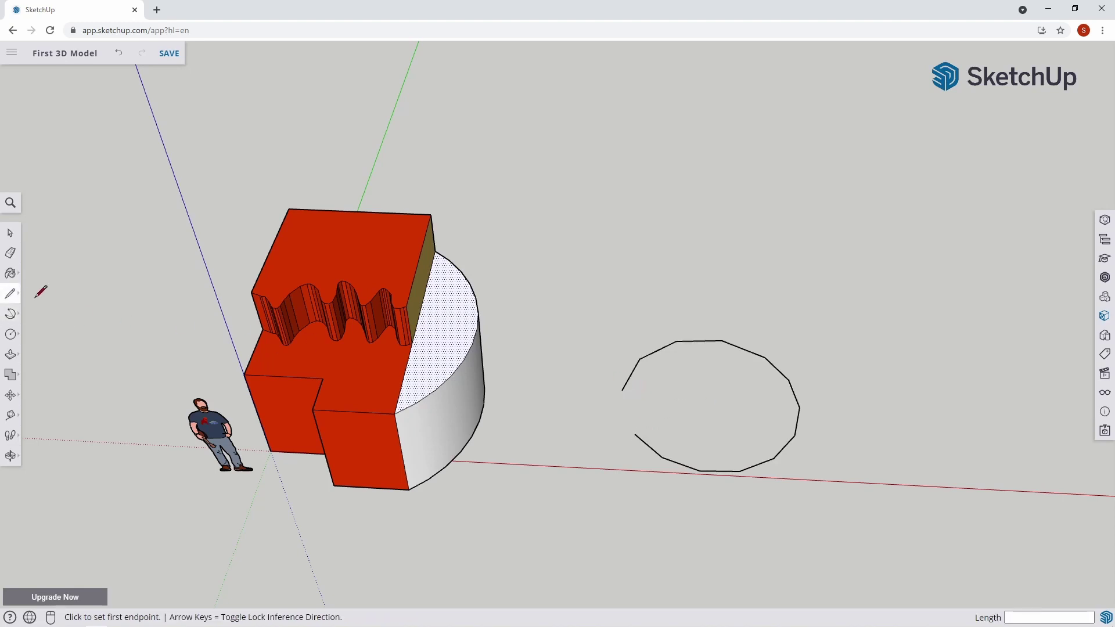
click(623, 390)
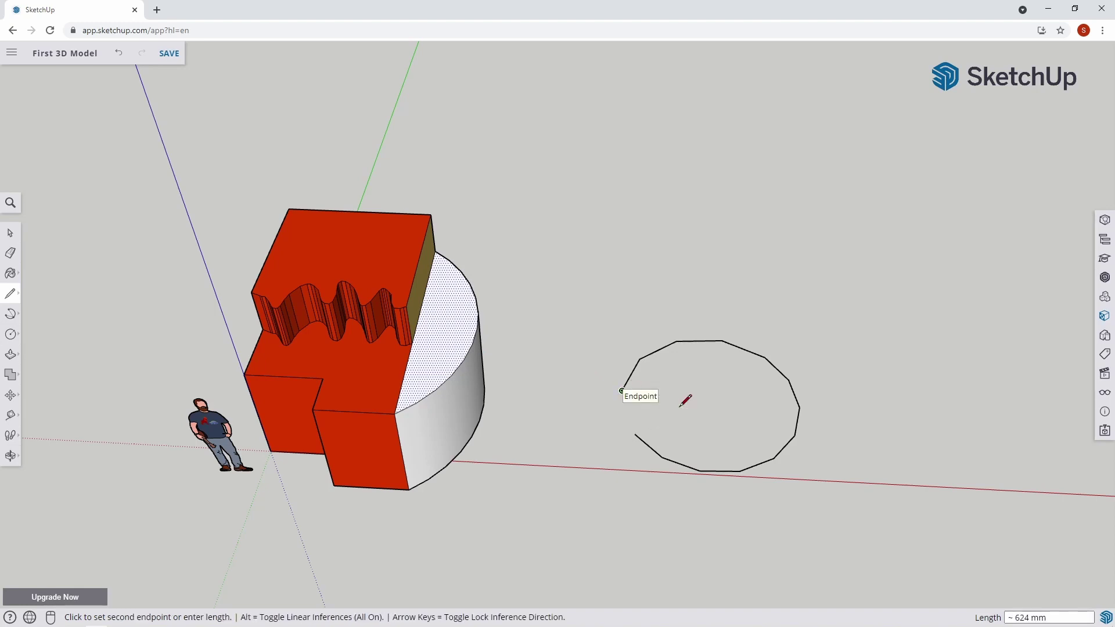
click(710, 401)
click(636, 434)
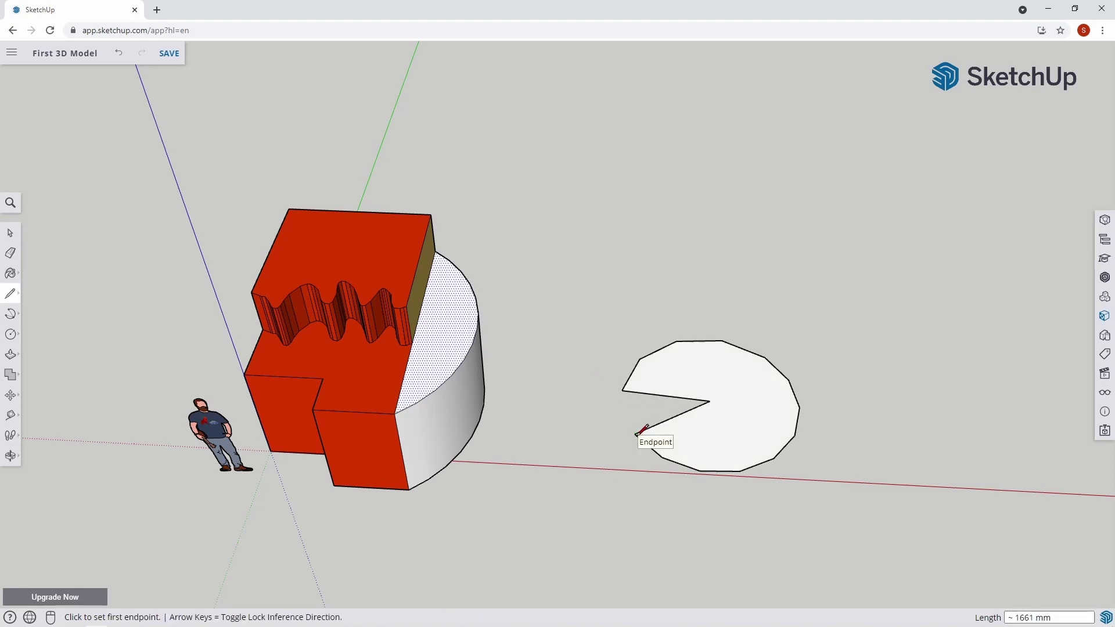
mouse_move(655, 432)
middle_down()
mouse_move(744, 428)
mouse_move(754, 466)
mouse_move(809, 419)
mouse_move(665, 426)
middle_up()
key(p)
click(562, 393)
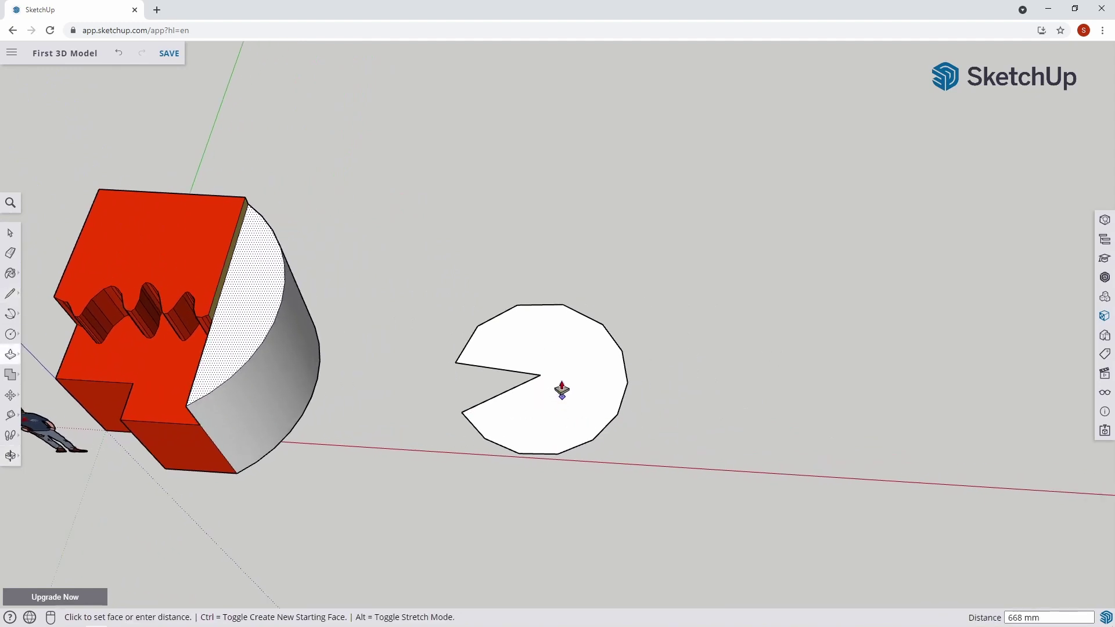
click(562, 386)
key(Escape)
Step: Push/Pull the Pac-Man-shaped face up slightly into a thin disc with a wedge-shaped opening
key(space)
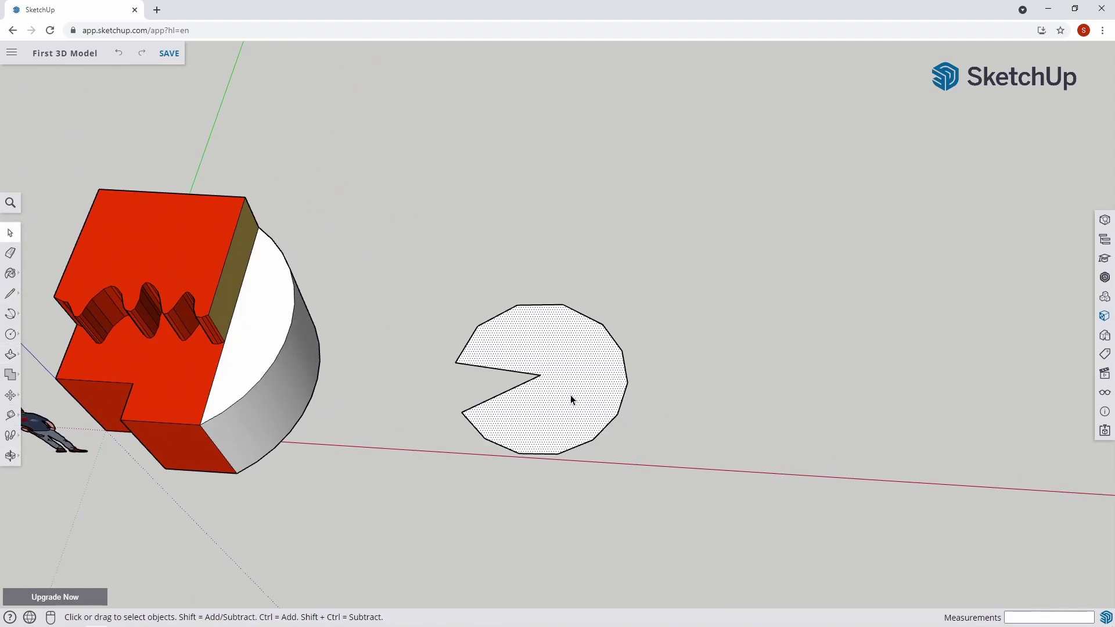
key(p)
click(570, 395)
click(571, 395)
middle_drag(568, 387, 553, 332)
key(space)
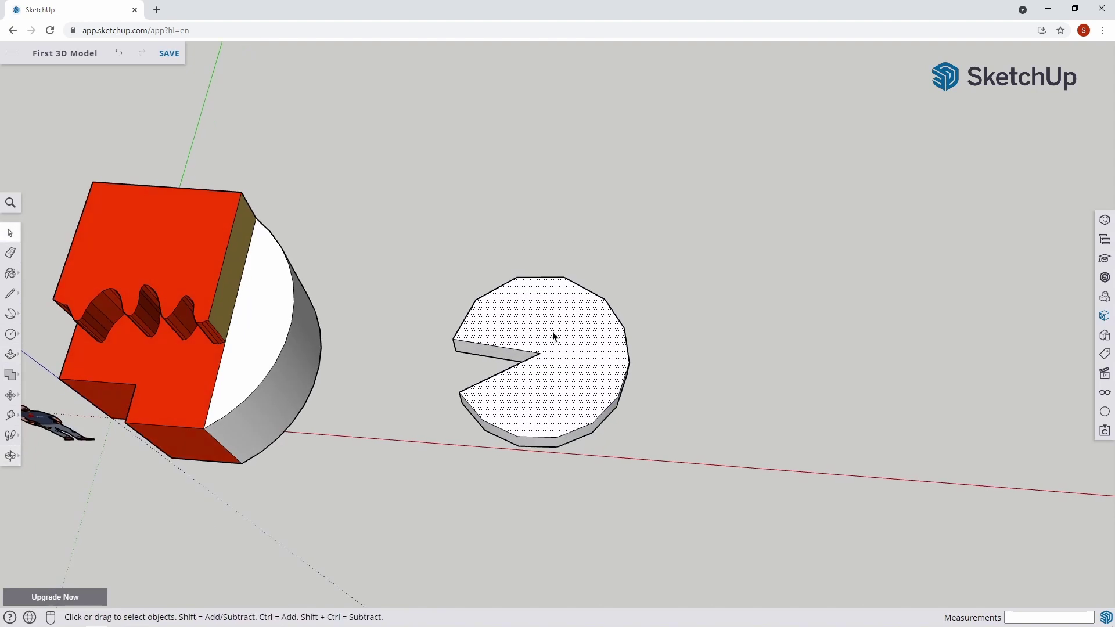
Step: Draw a 45-degree pie wedge on the ground beyond the disc, with its first edge along the red axis
key(c)
key(space)
click(10, 315)
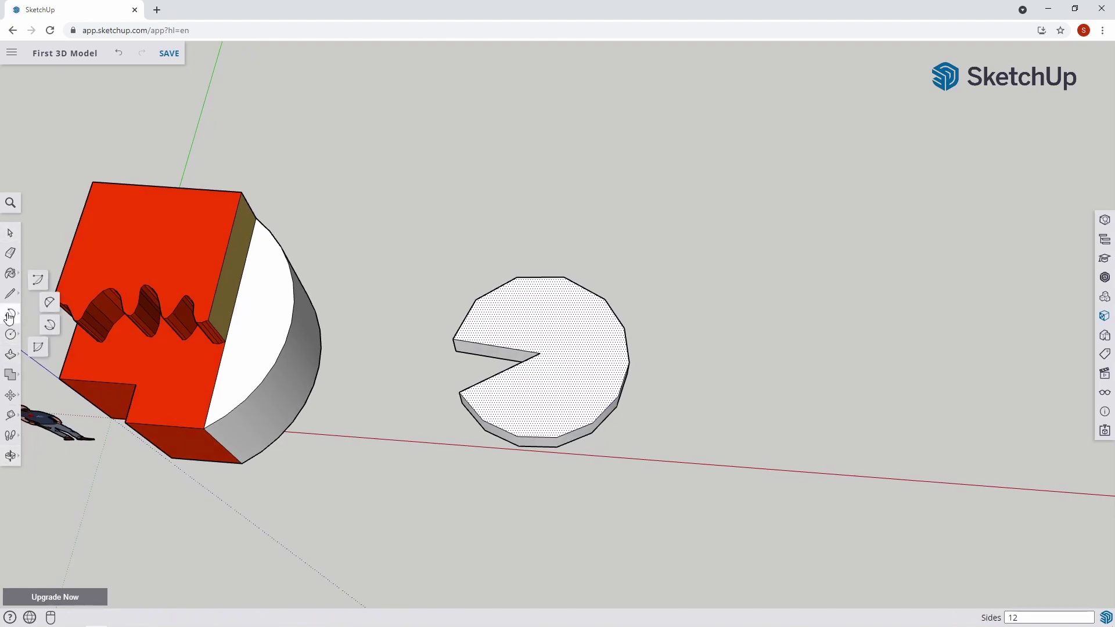
click(41, 349)
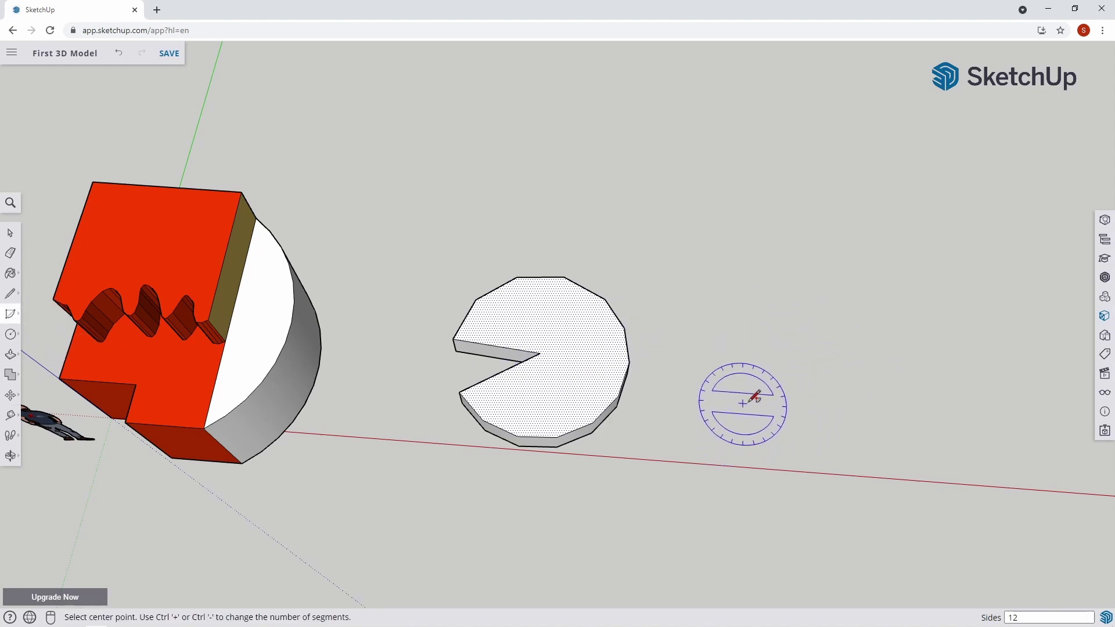
click(794, 384)
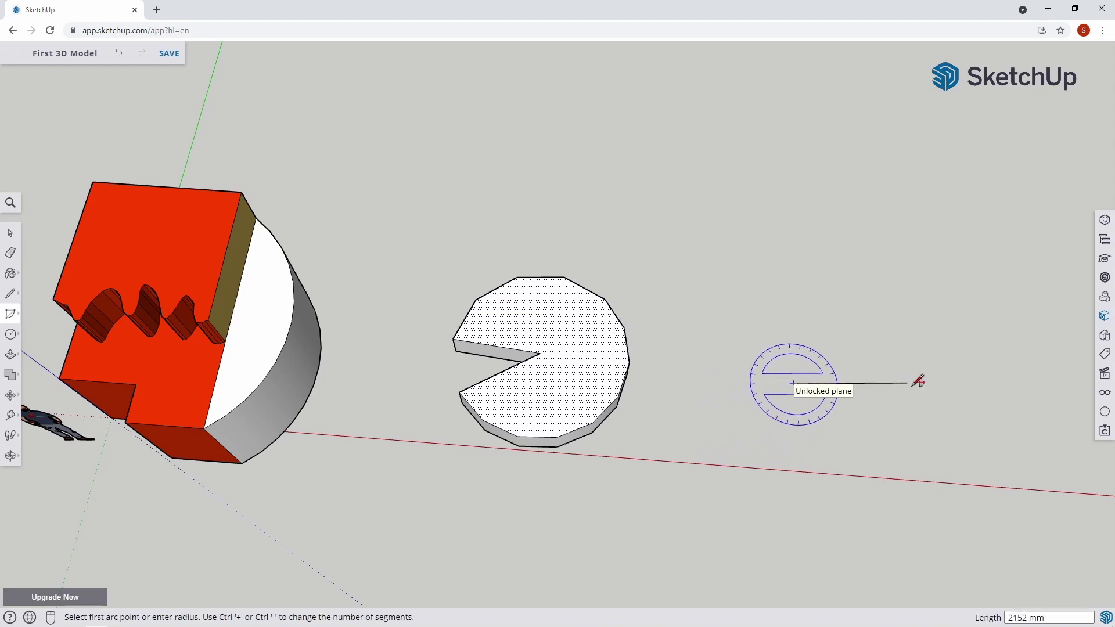
click(949, 394)
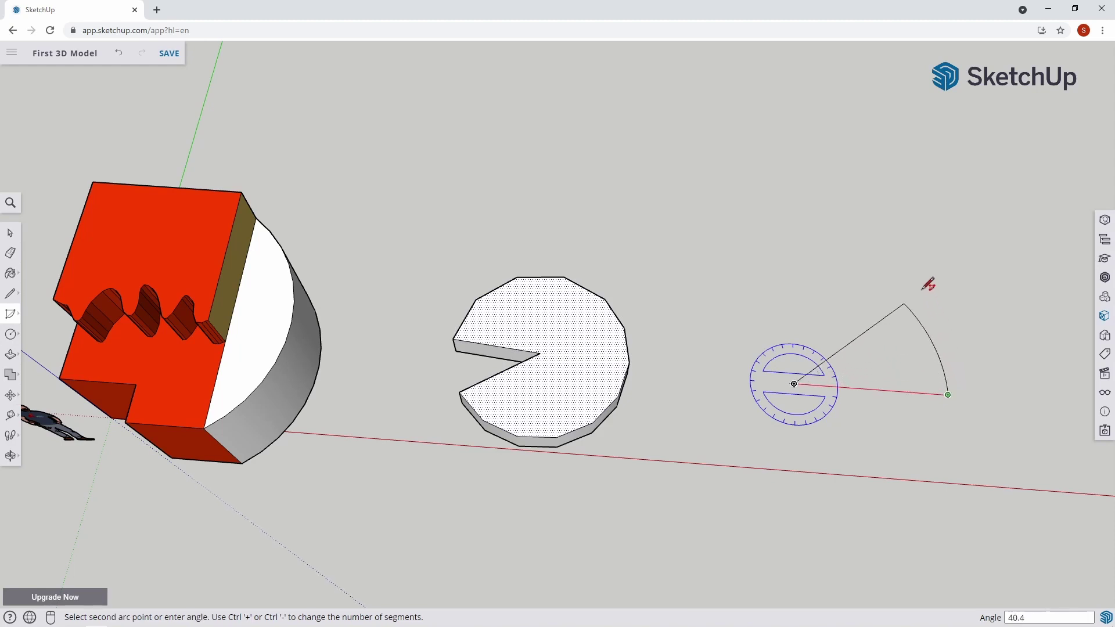
click(928, 243)
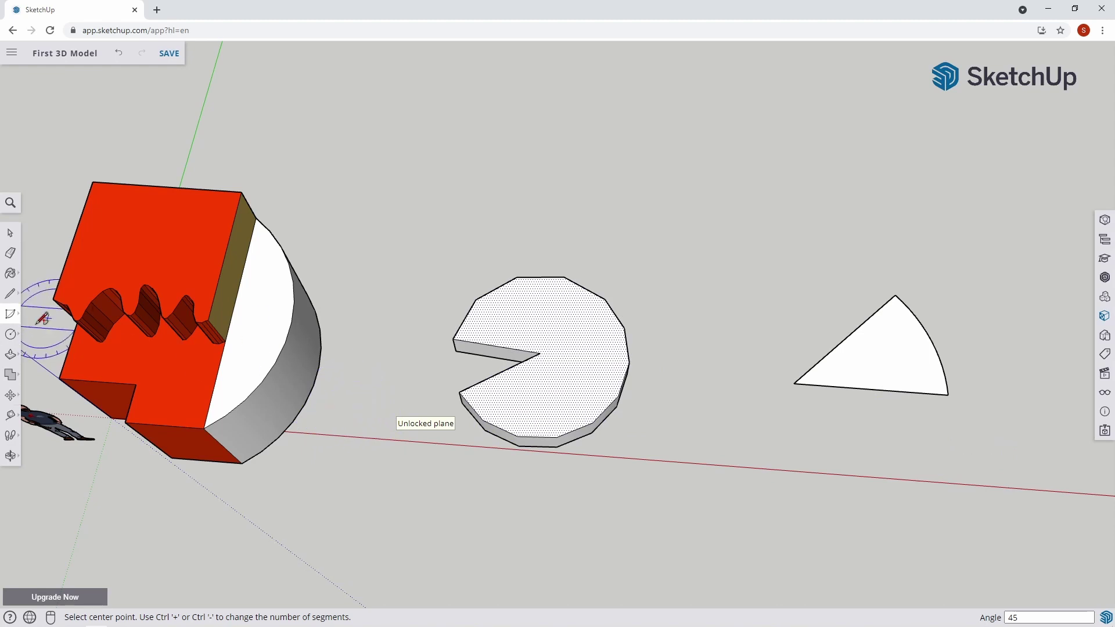
Step: Draw a rectangle of about 3431 by 2796 mm on the ground behind the disc
click(9, 316)
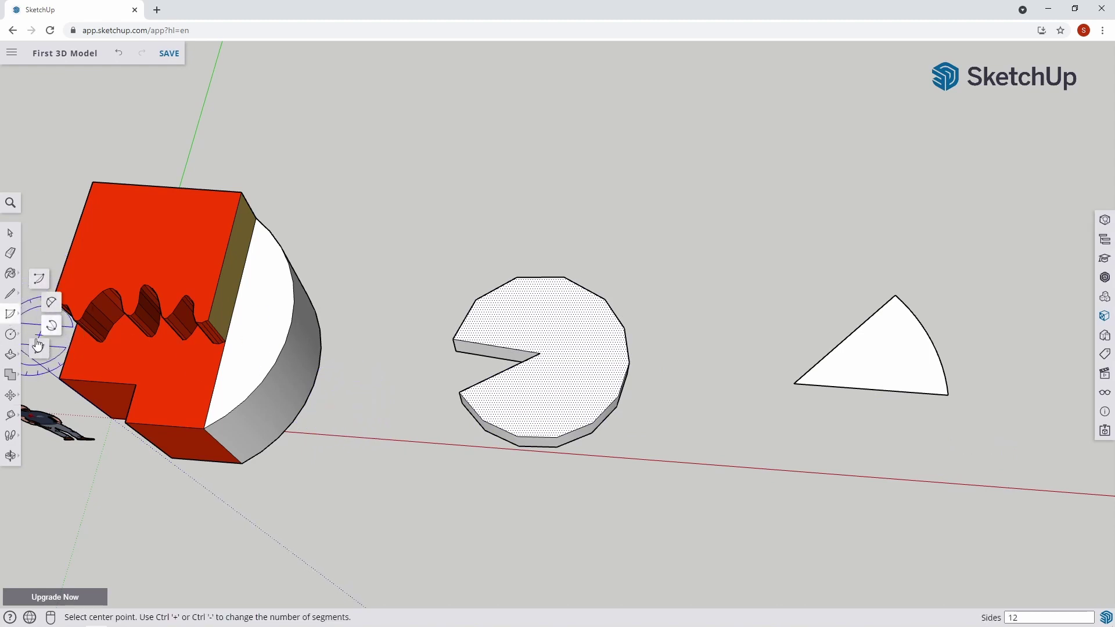
click(11, 334)
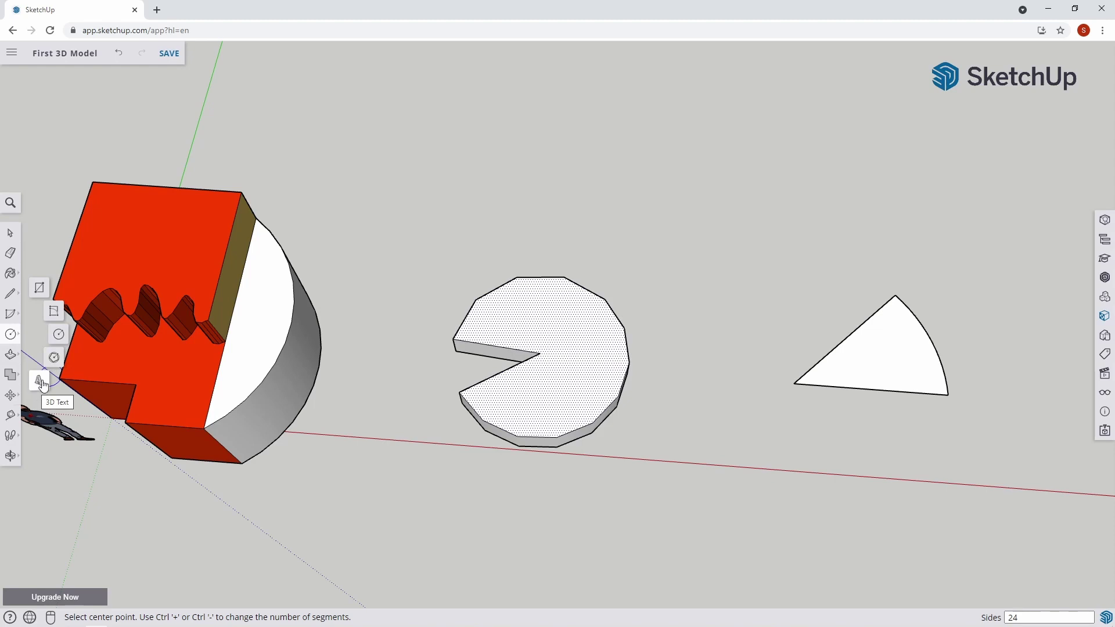
click(40, 290)
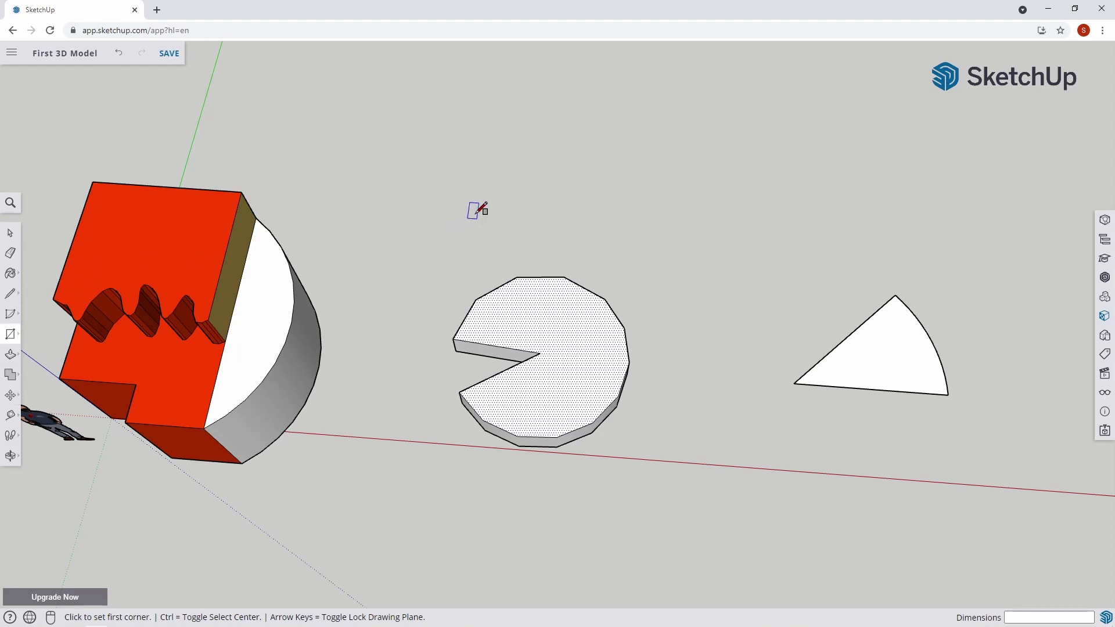
shift+middle_drag(594, 161, 527, 309)
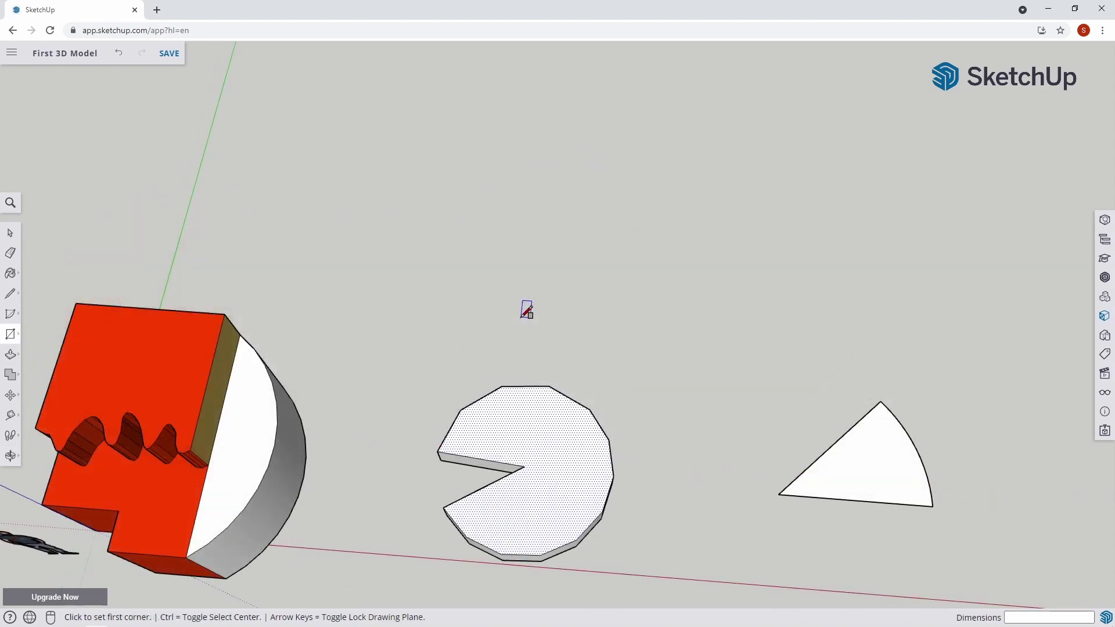
click(387, 342)
click(565, 234)
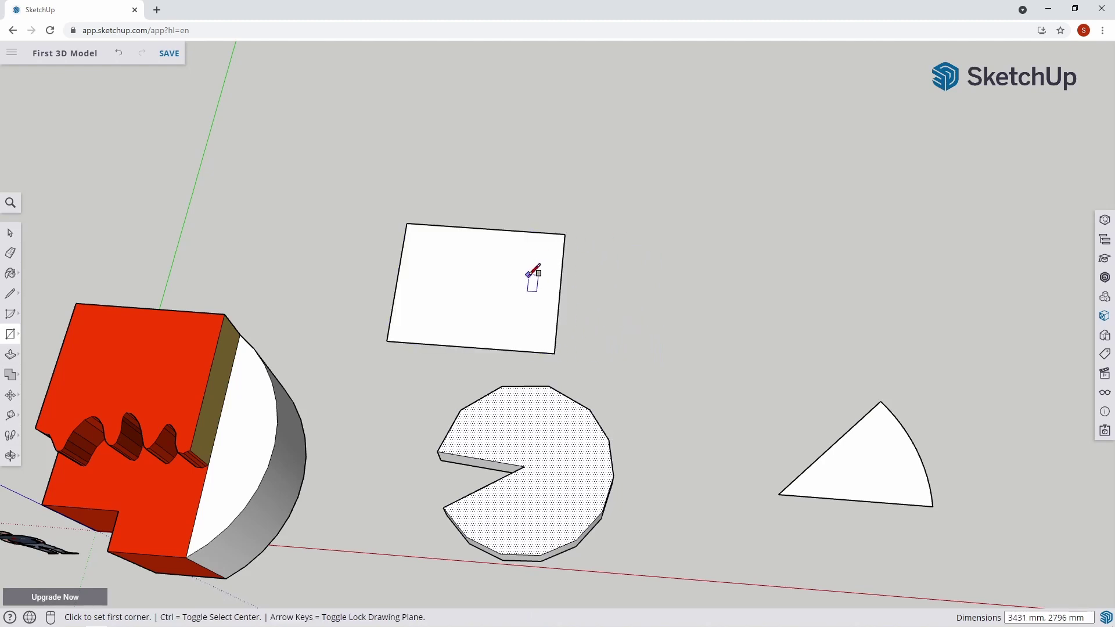
Step: Draw a tilted Rotated Rectangle of about 3549 by 6075 mm behind the pie wedge, rising off the ground
middle_drag(530, 275, 129, 319)
click(18, 338)
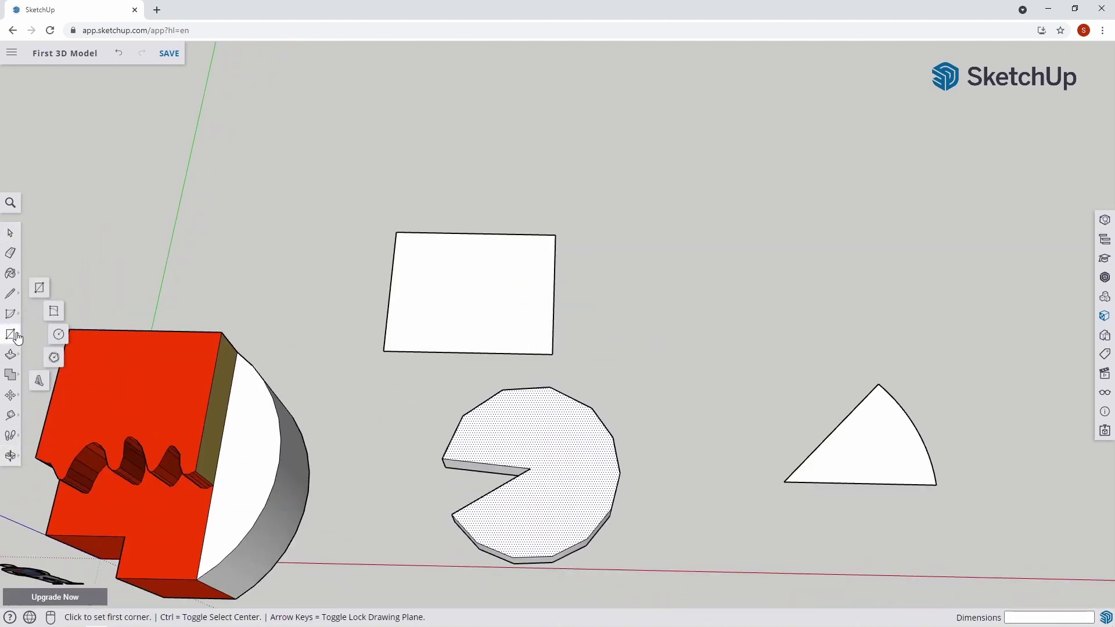
click(54, 316)
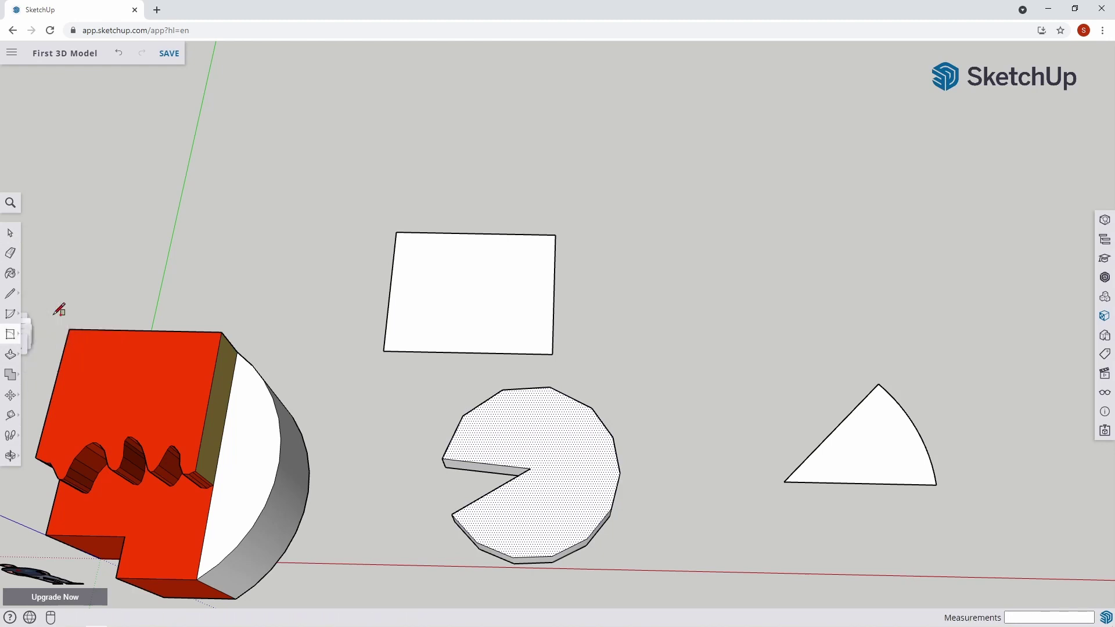
click(729, 287)
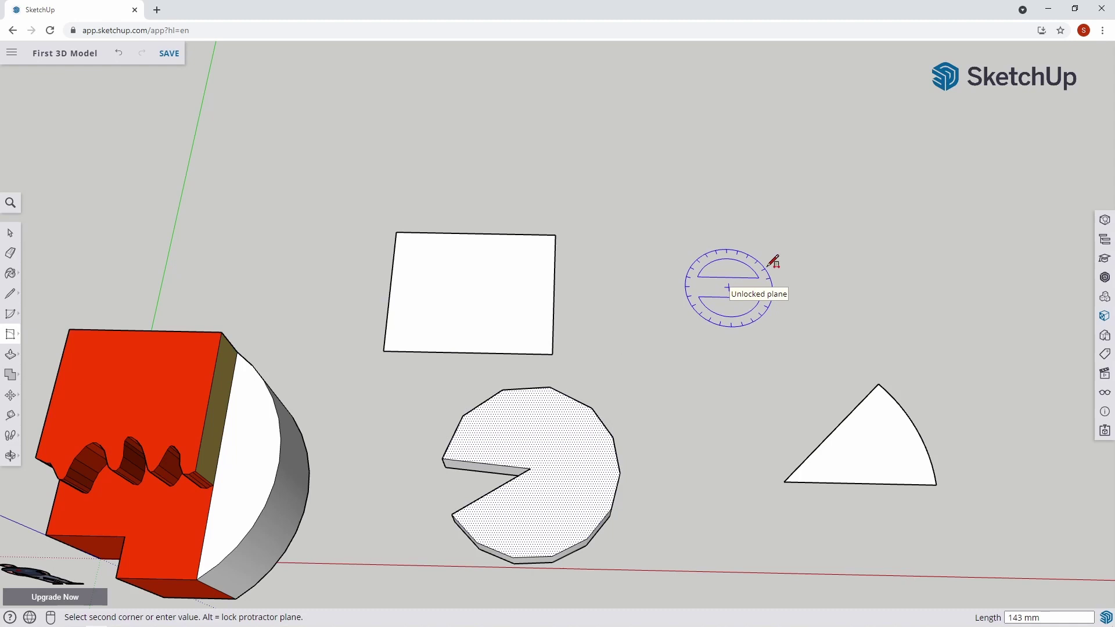
click(864, 202)
middle_drag(769, 304, 891, 69)
middle_drag(804, 251, 844, 221)
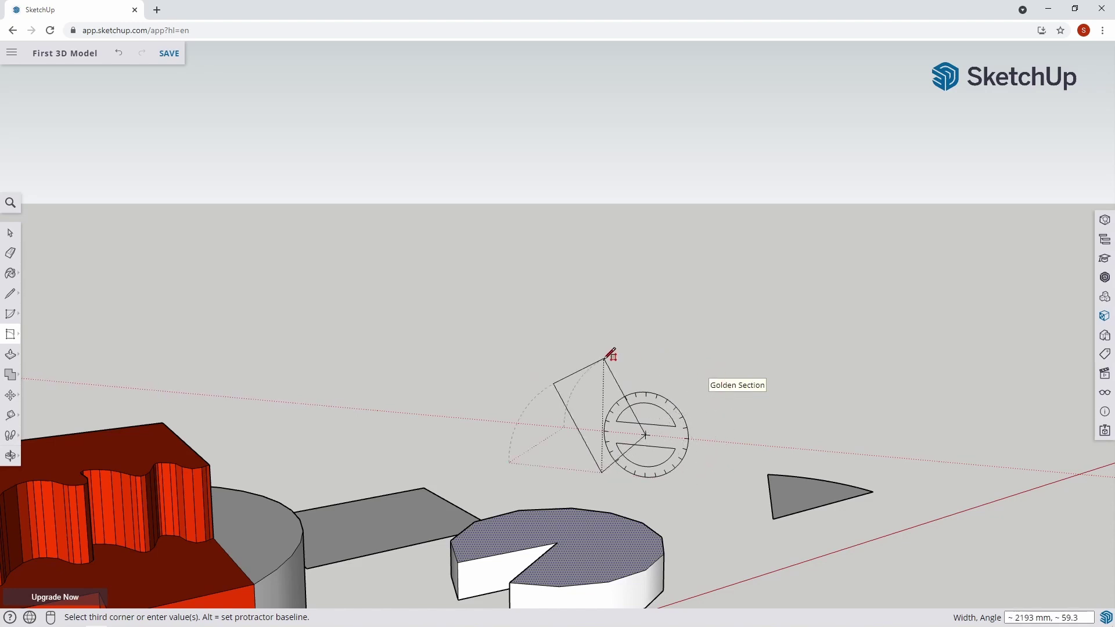
middle_drag(610, 350, 531, 391)
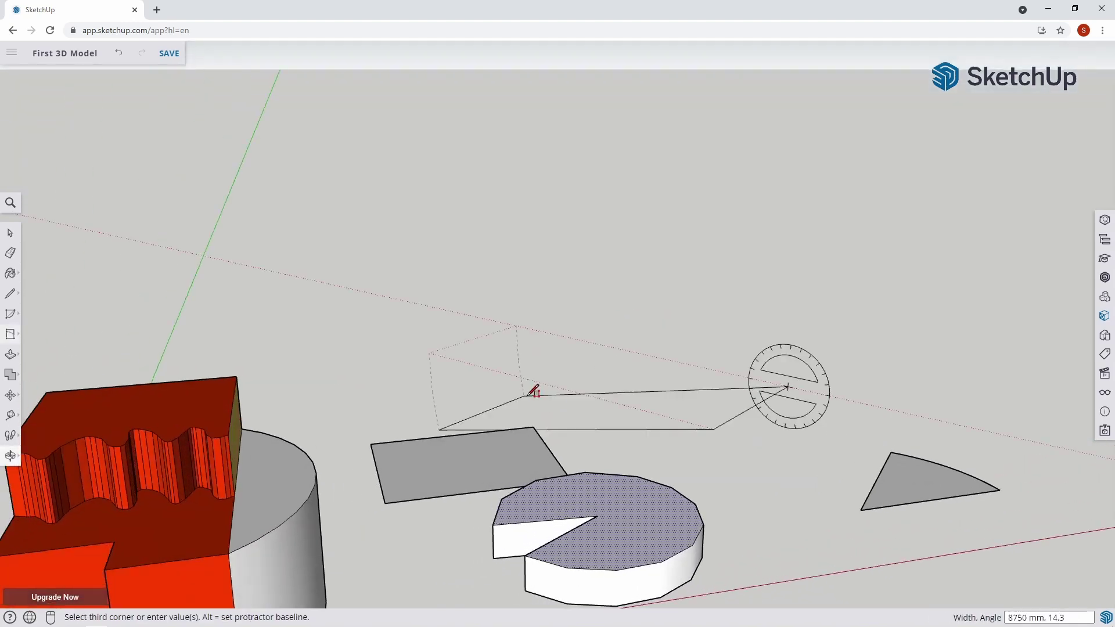
click(622, 229)
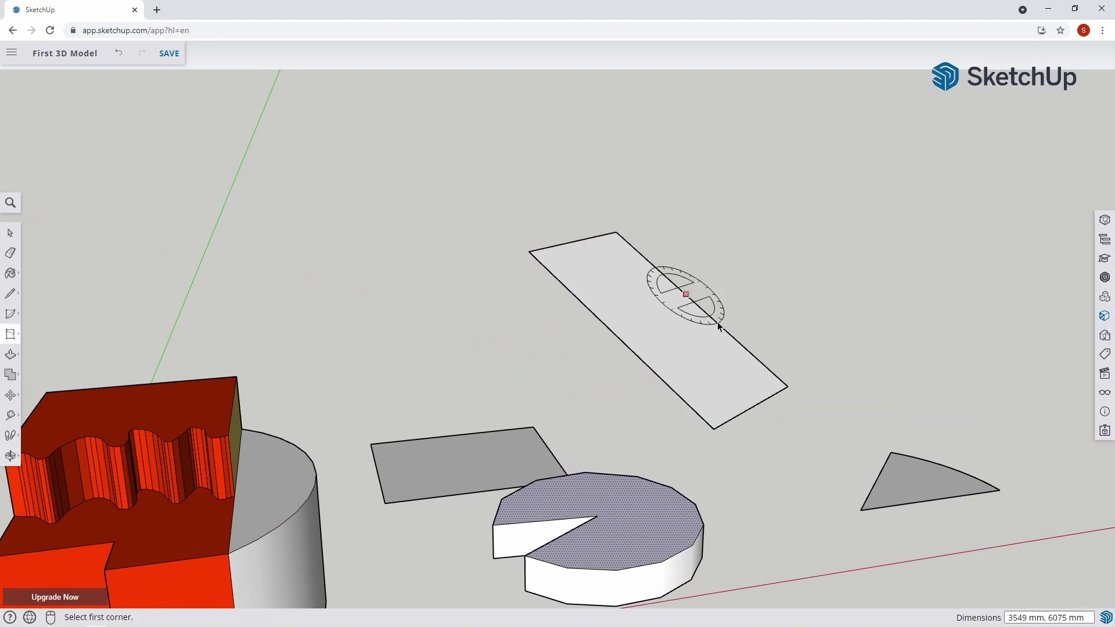
Step: Draw a small circle on the ground beyond the pie wedge, just behind the red axis
middle_drag(697, 281, 589, 383)
scroll(794, 406, down, 8)
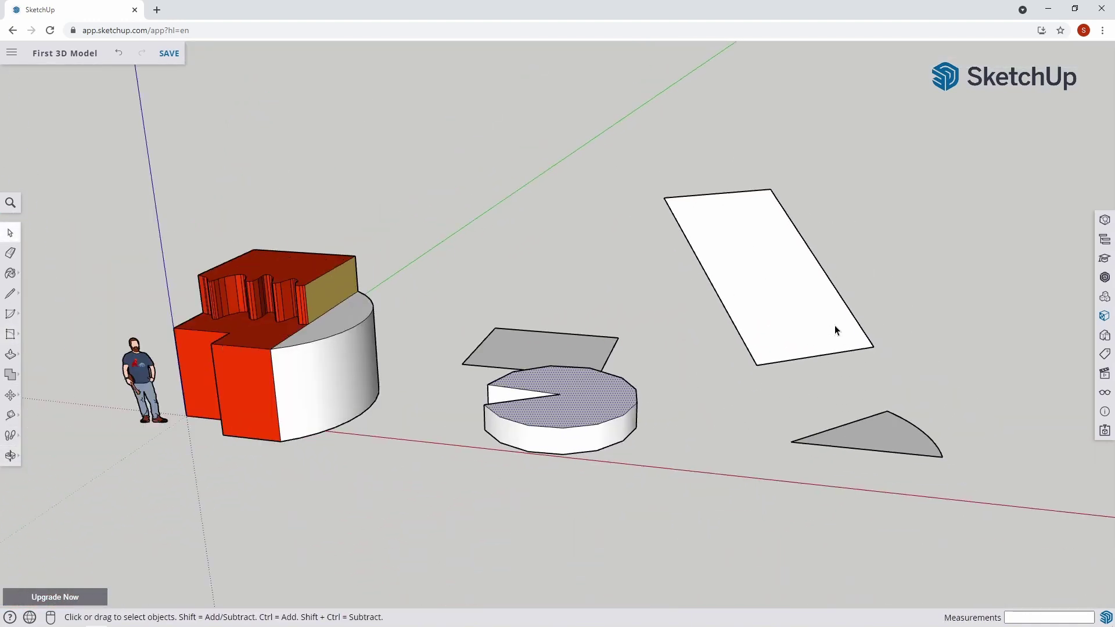
middle_drag(812, 345, 811, 375)
scroll(812, 374, up, 5)
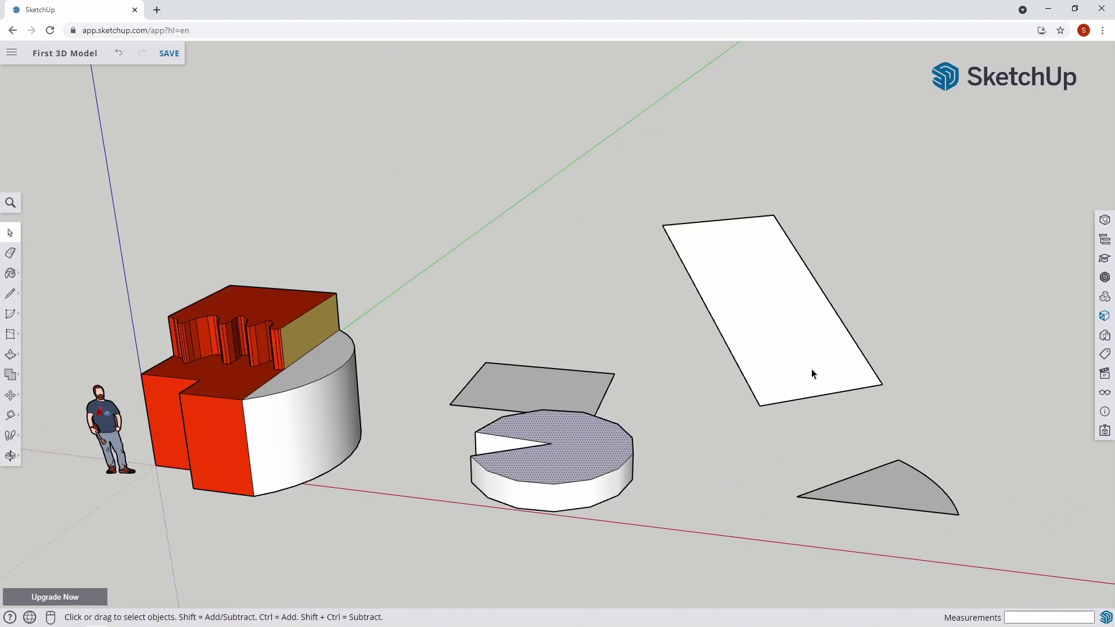
click(10, 334)
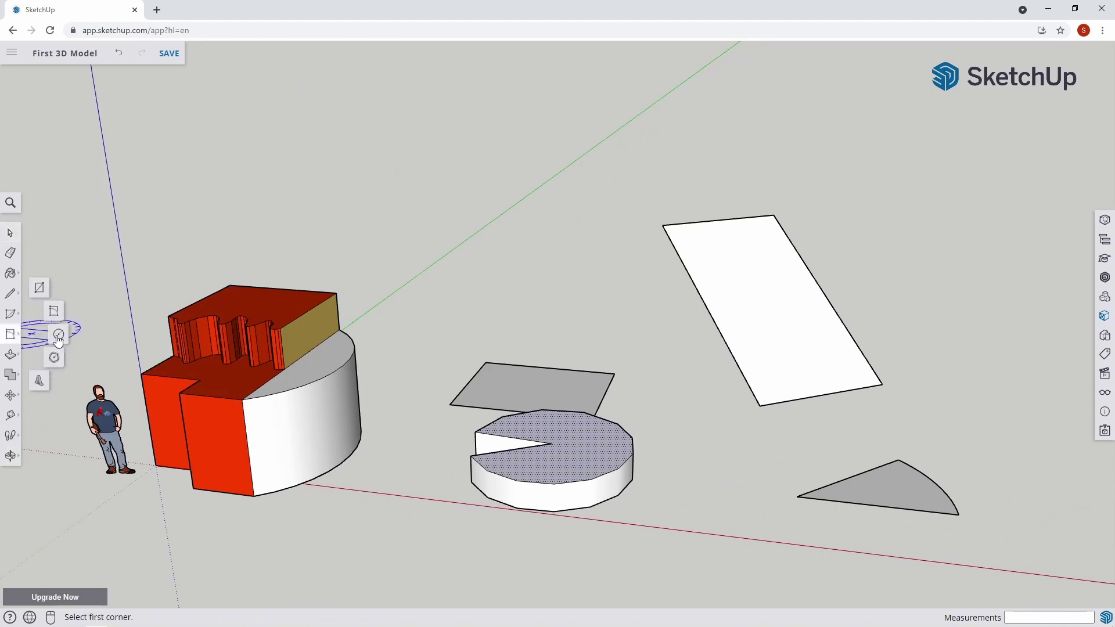
click(58, 332)
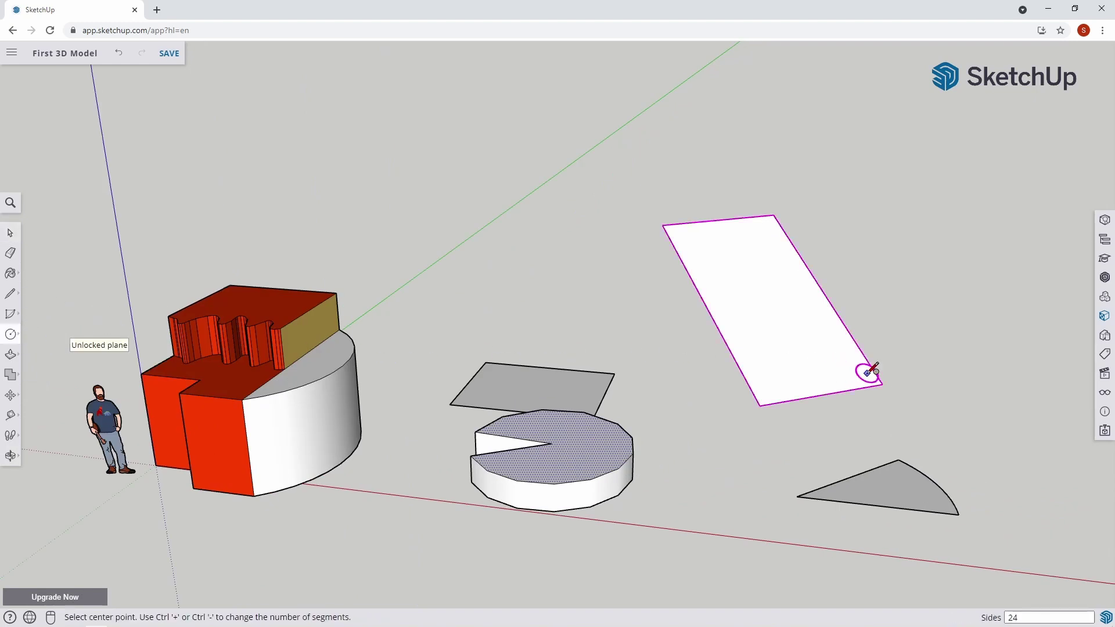
middle_drag(869, 374, 637, 288)
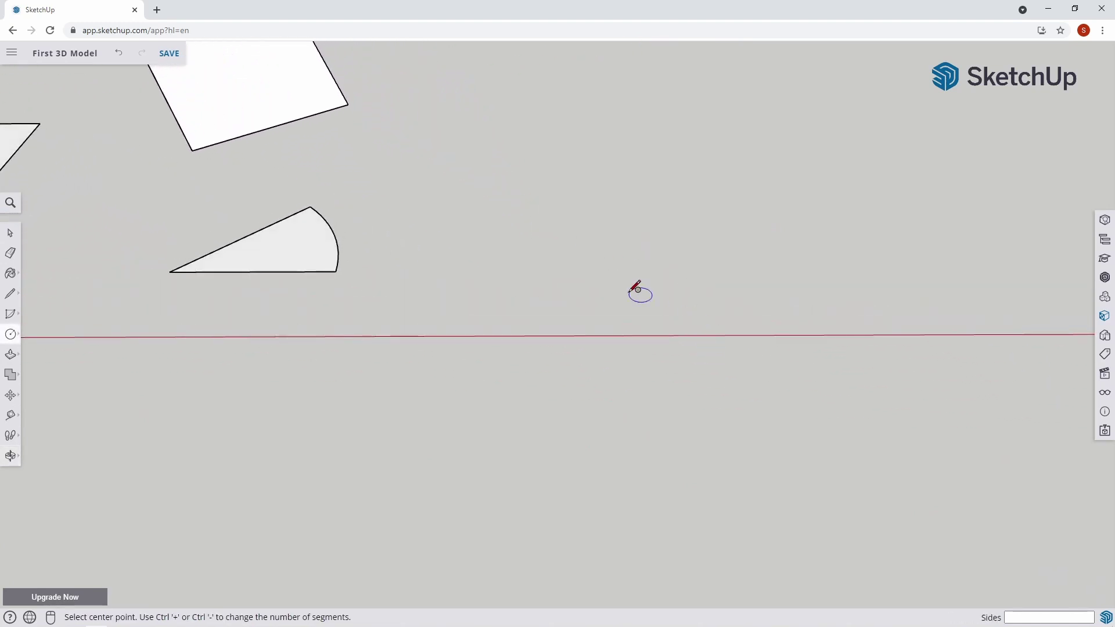
middle_drag(622, 248, 619, 270)
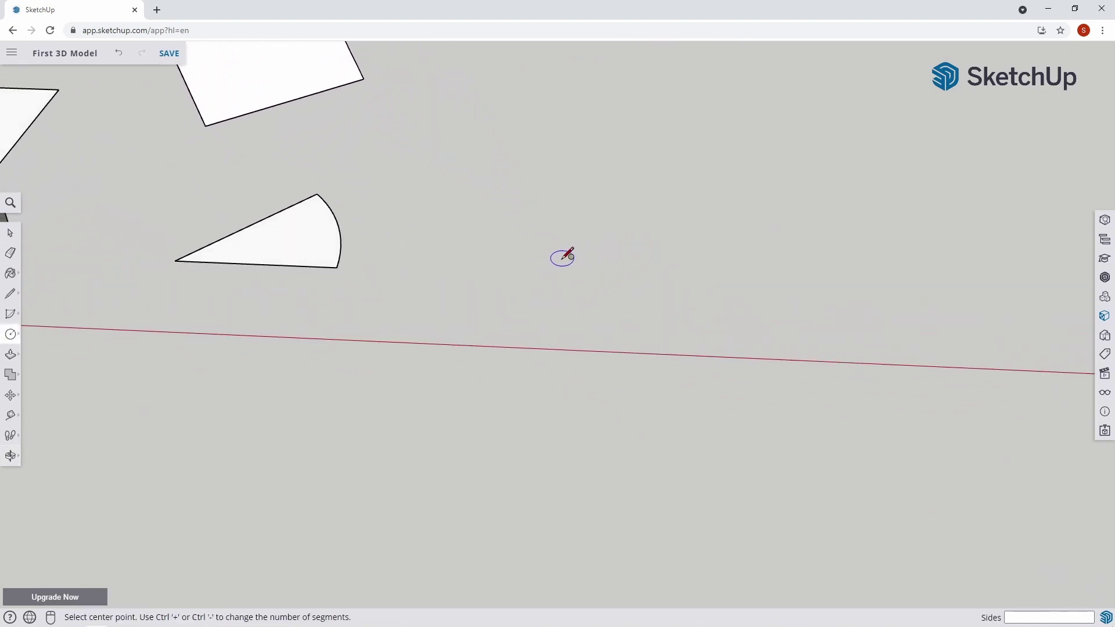
click(17, 341)
click(596, 297)
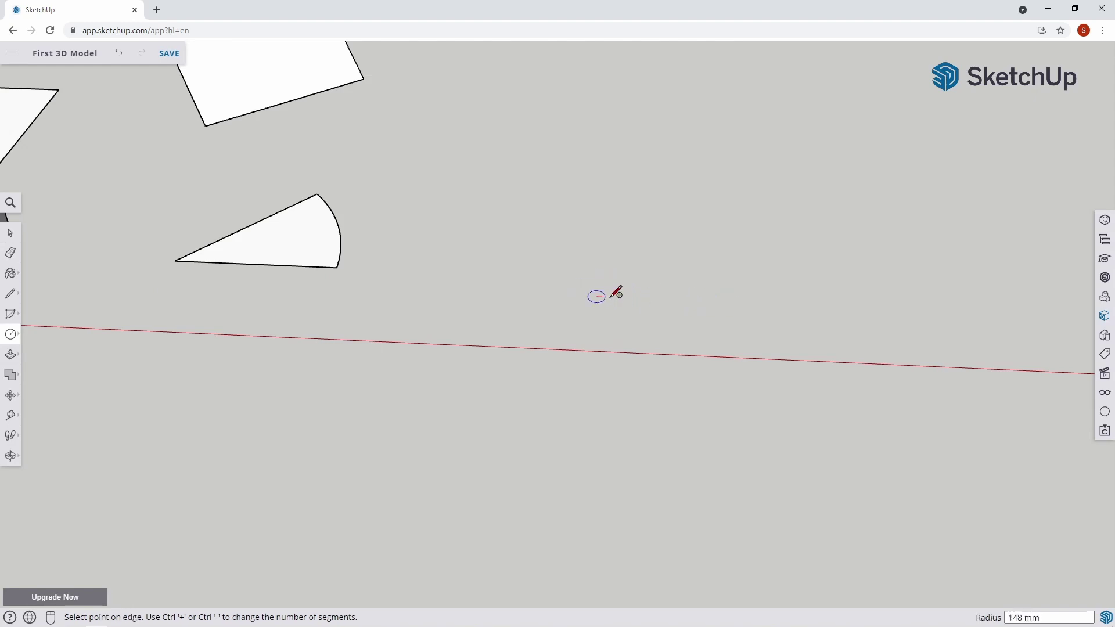
click(638, 292)
Step: Draw a large circle of about 6256 mm radius beyond the small circle, and undo it
shift+middle_drag(813, 311, 577, 302)
shift+middle_drag(749, 318, 642, 302)
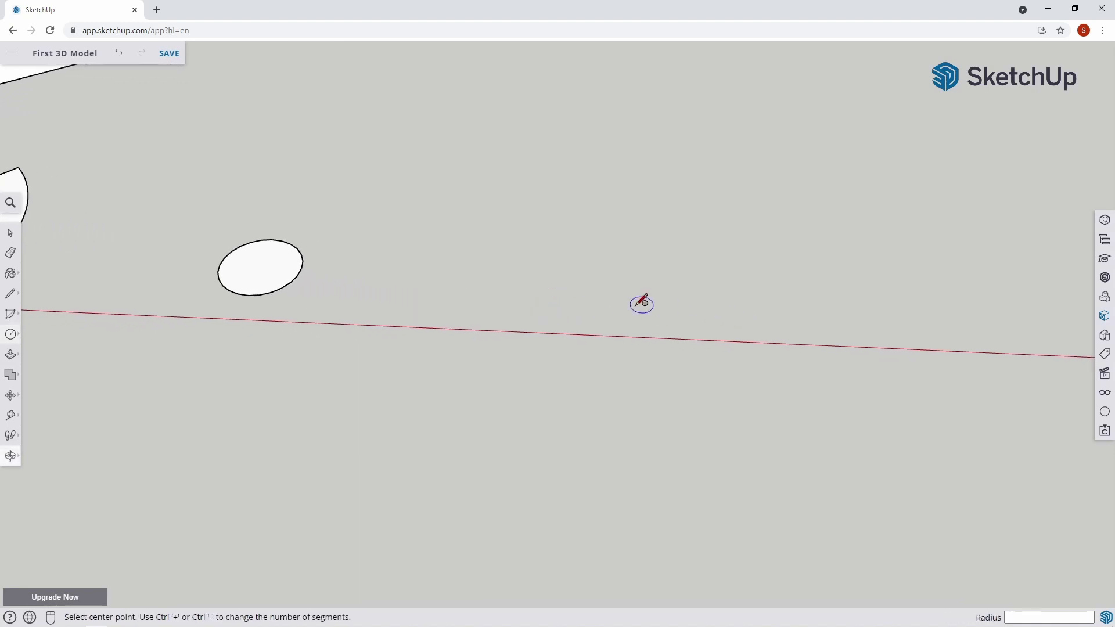
click(719, 285)
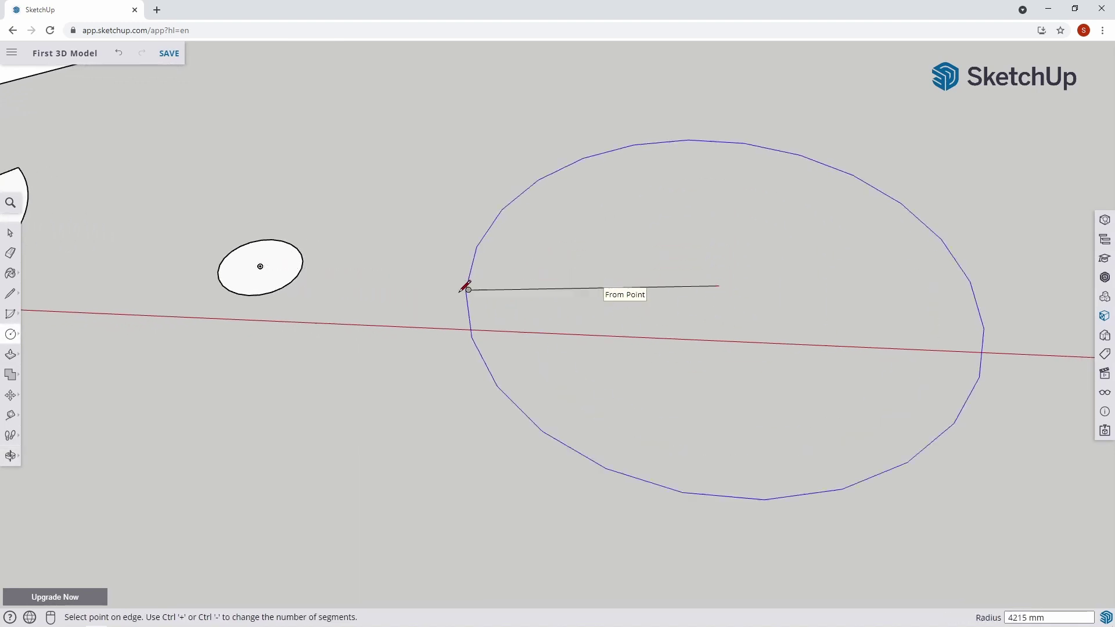
click(352, 269)
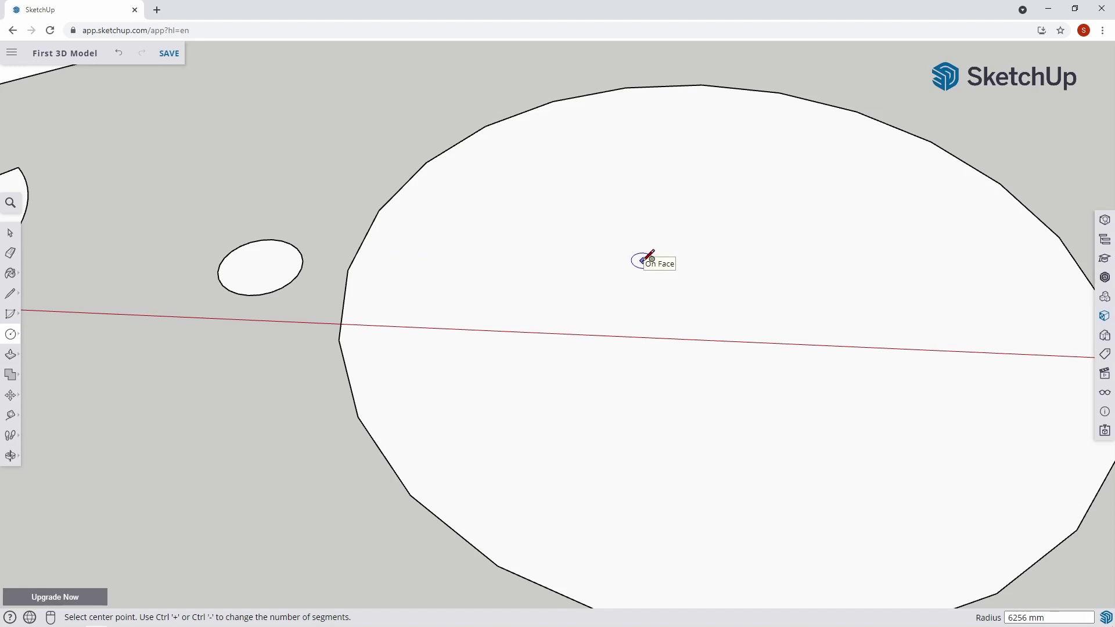
key(ctrl+z)
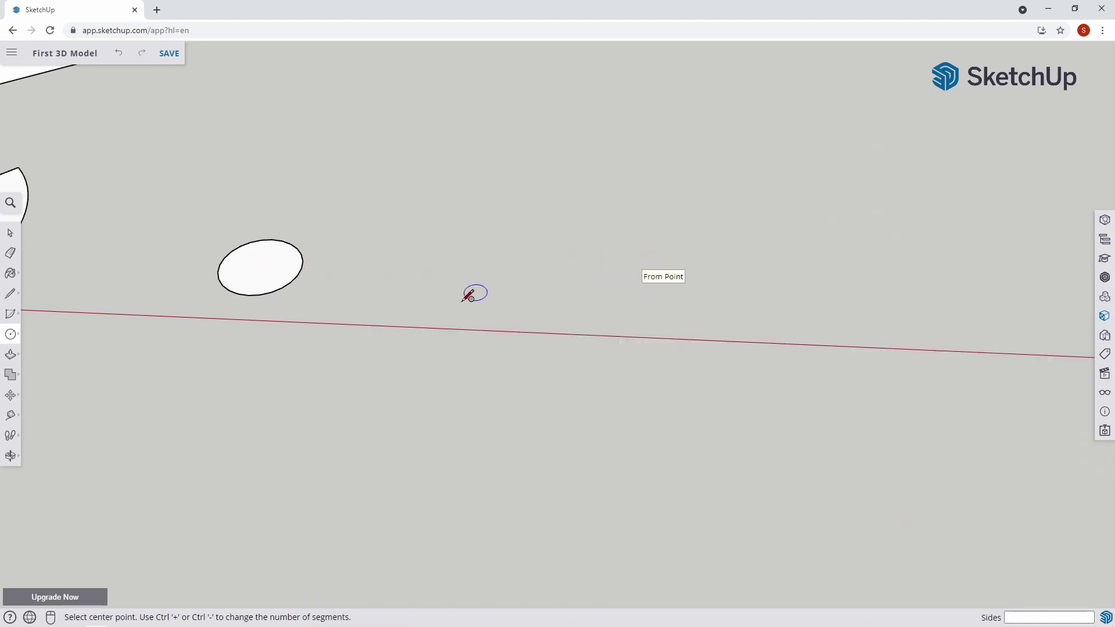
Step: Restart the Circle tool and set it to 64 sides
middle_drag(425, 267, 491, 294)
middle_drag(399, 269, 461, 311)
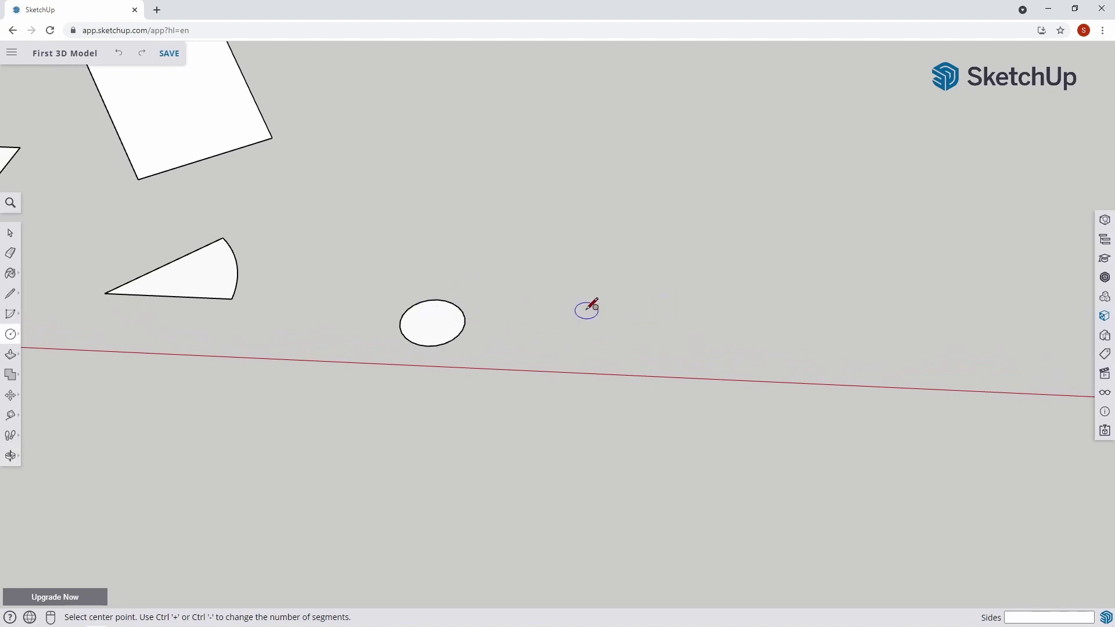
key(space)
key(c)
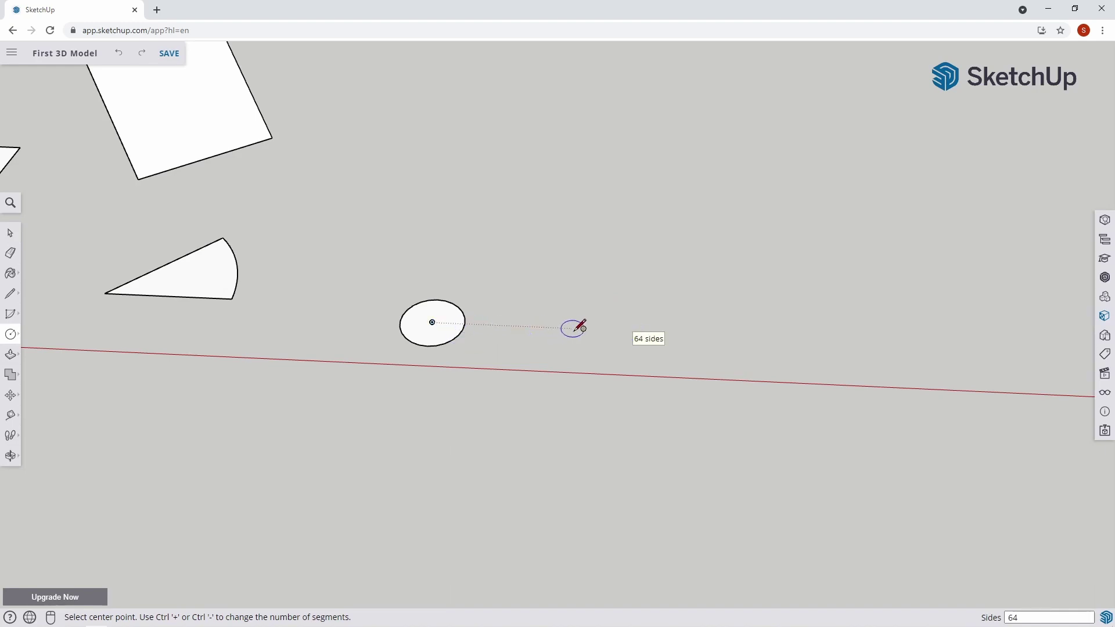
Step: Draw a 64-sided circle of about 8111 mm radius enclosing the small circle, and undo it
click(615, 329)
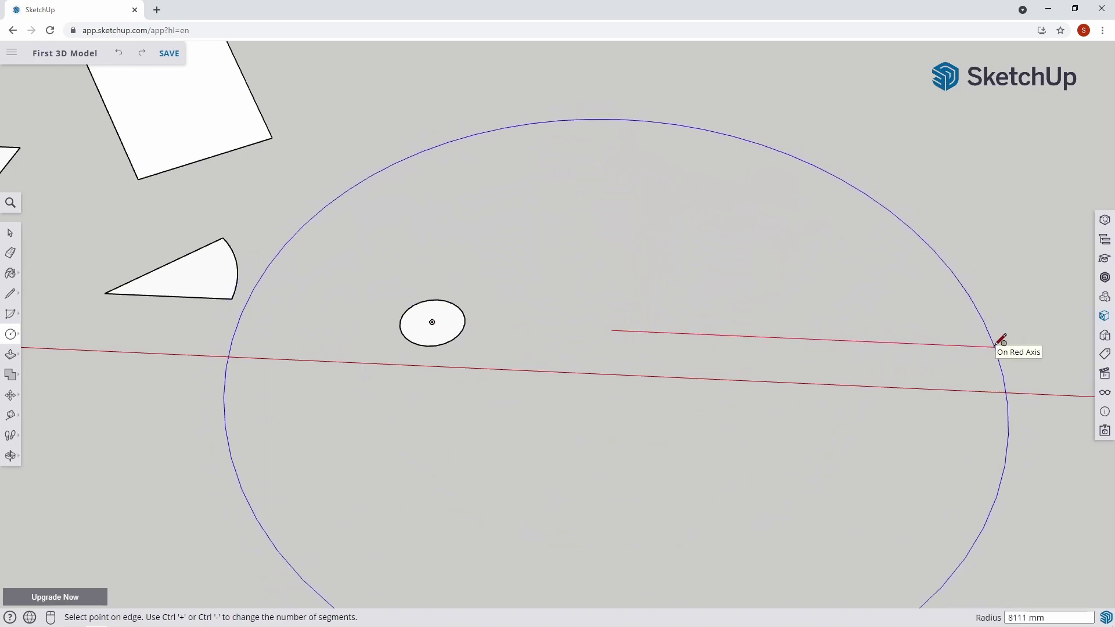
click(998, 345)
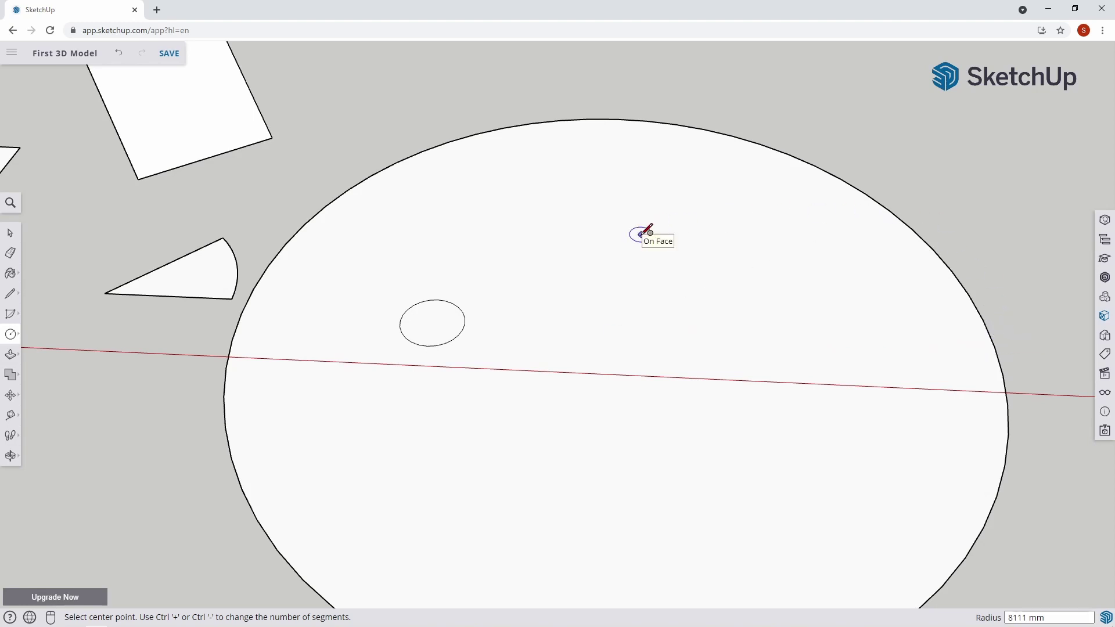
scroll(648, 232, down, 2)
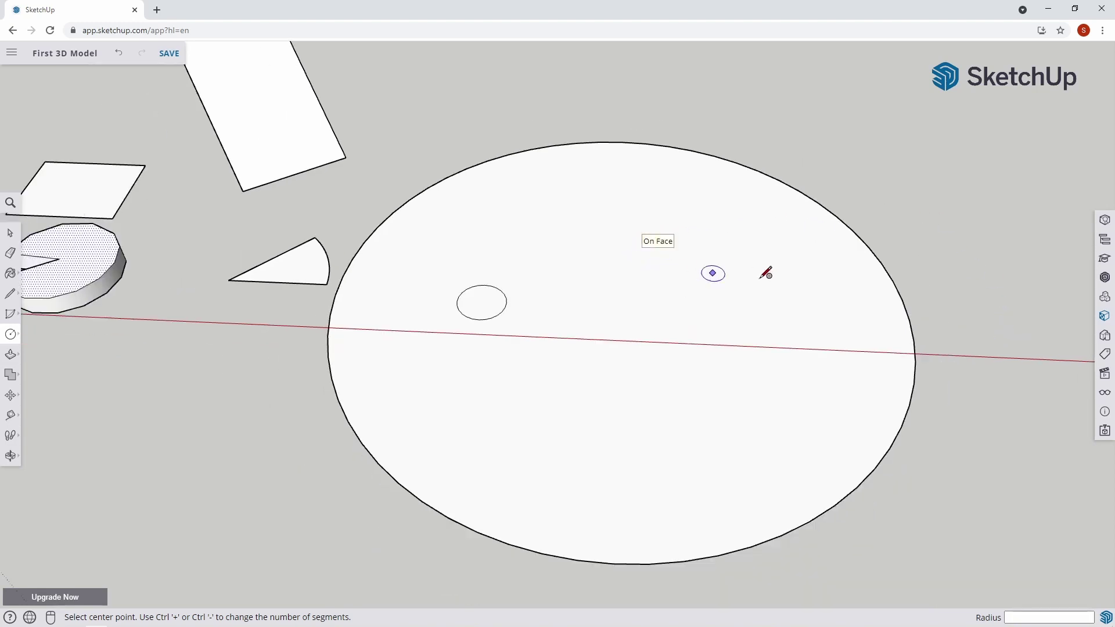
key(ctrl+z)
Step: Draw a 64-sided circle with a 5000 mm radius on the ground beyond the small circle, centred in line with it
scroll(886, 344, down, 1)
shift+middle_drag(886, 344, 485, 304)
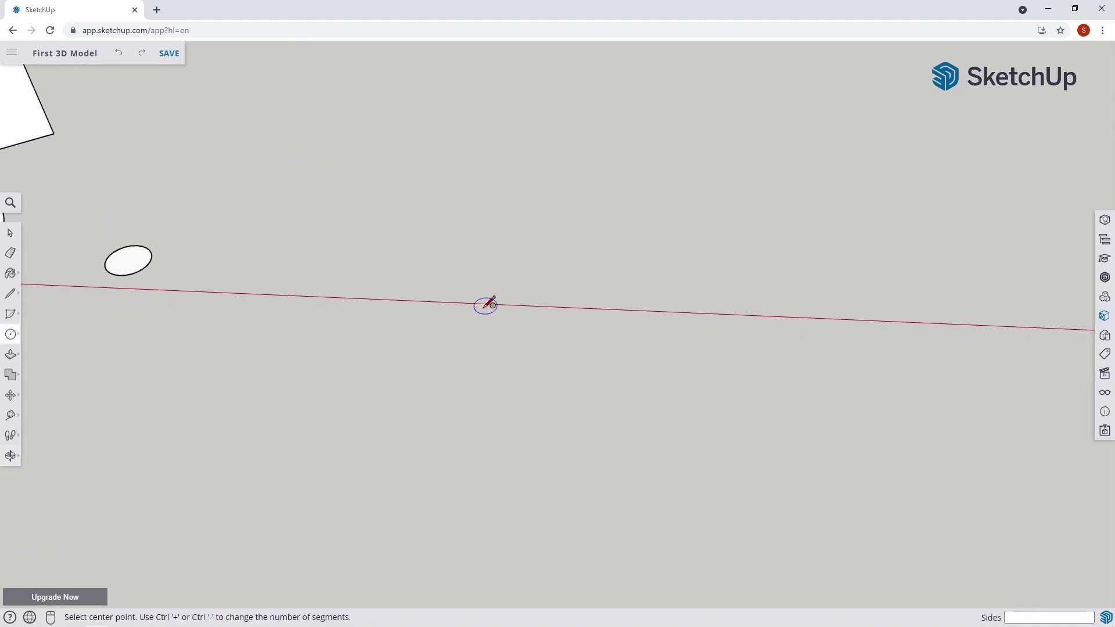
click(356, 263)
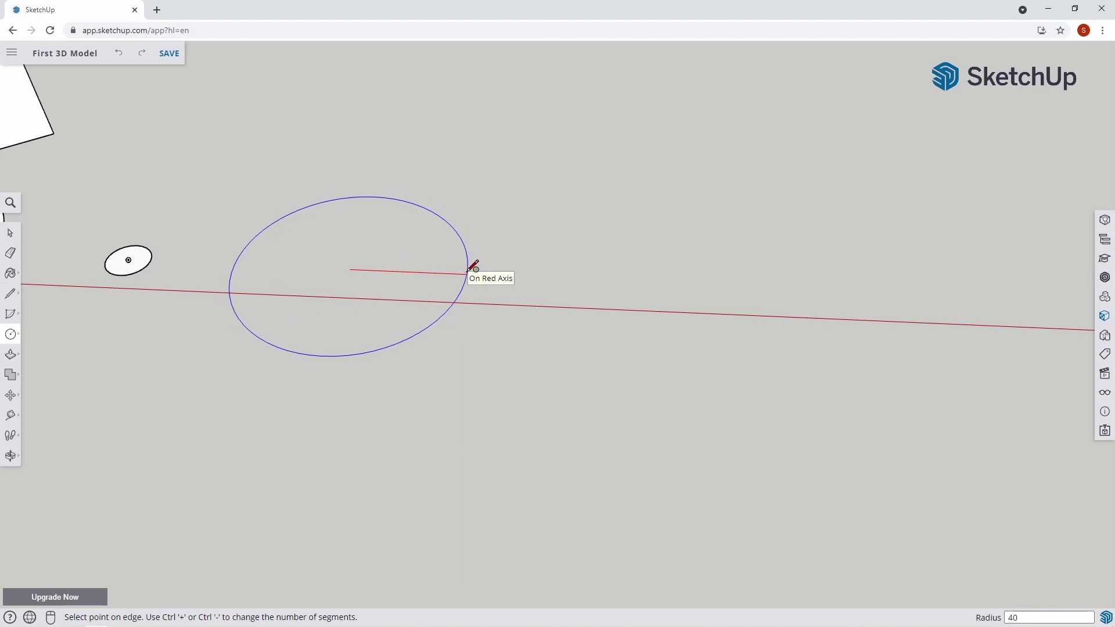
click(469, 271)
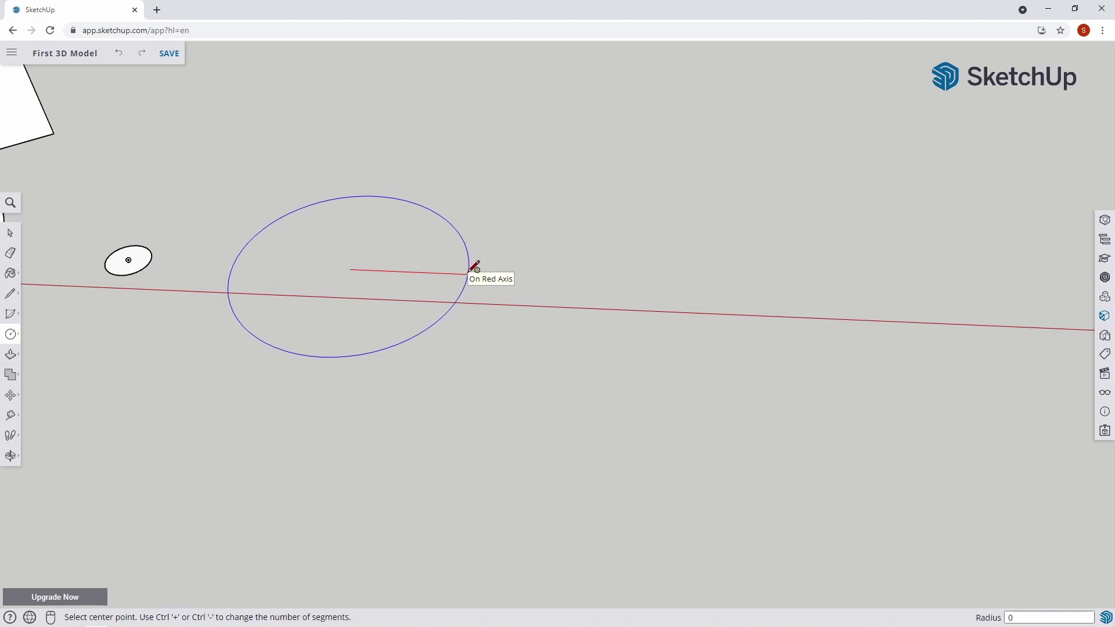
click(339, 269)
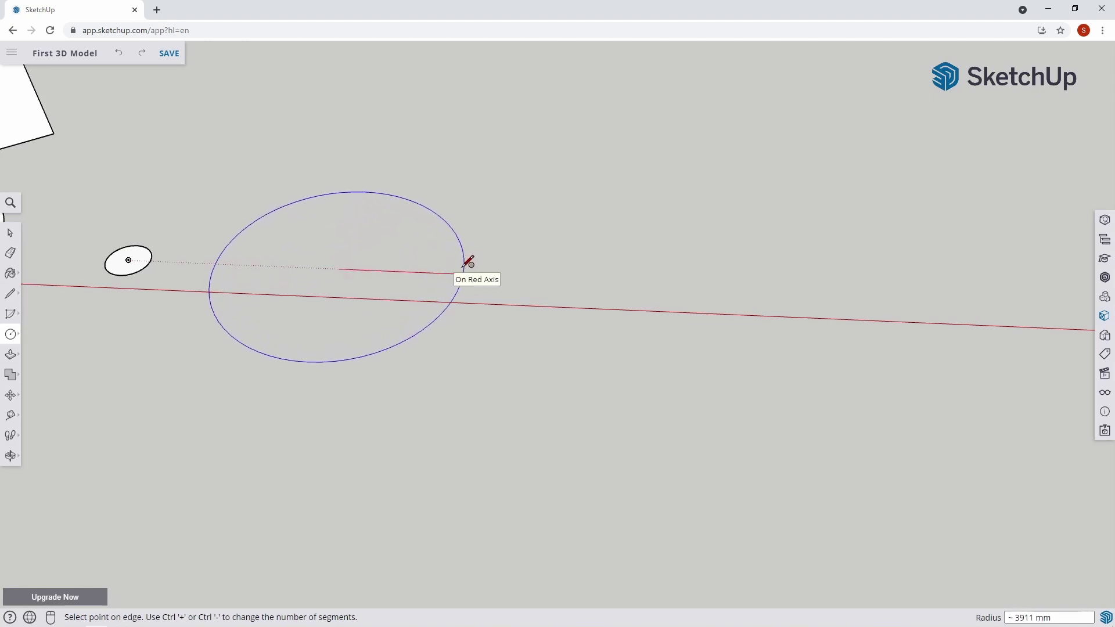
click(465, 268)
text(000)
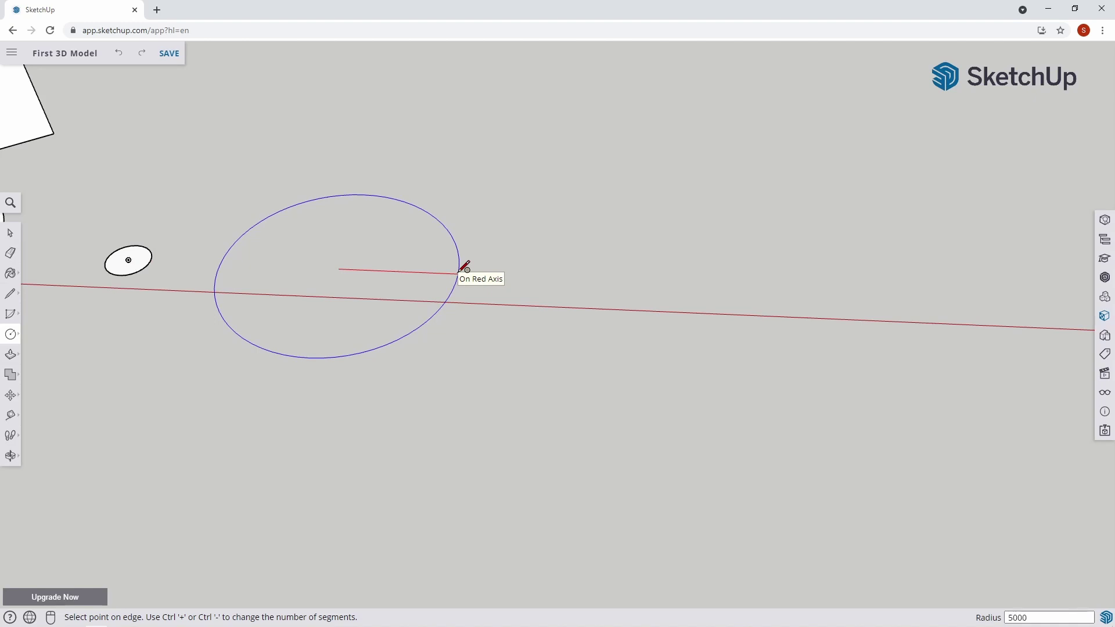
key(Return)
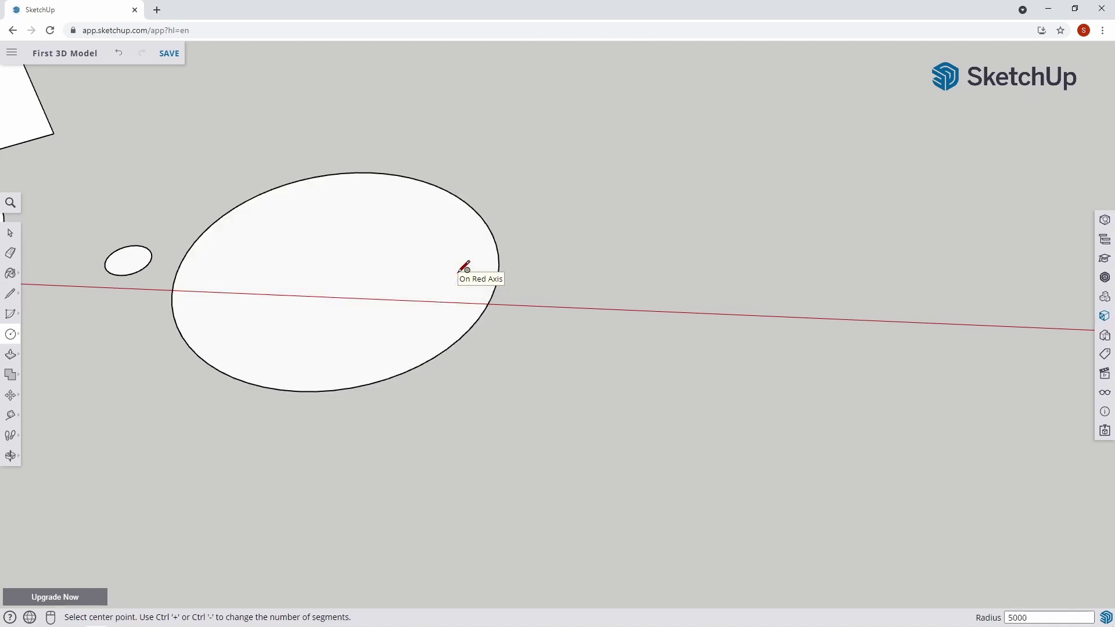
Step: Draw a 24-sided circle with a 5000 mm radius beyond the 64-sided circle, centred along the red direction from the small circle
key(space)
key(c)
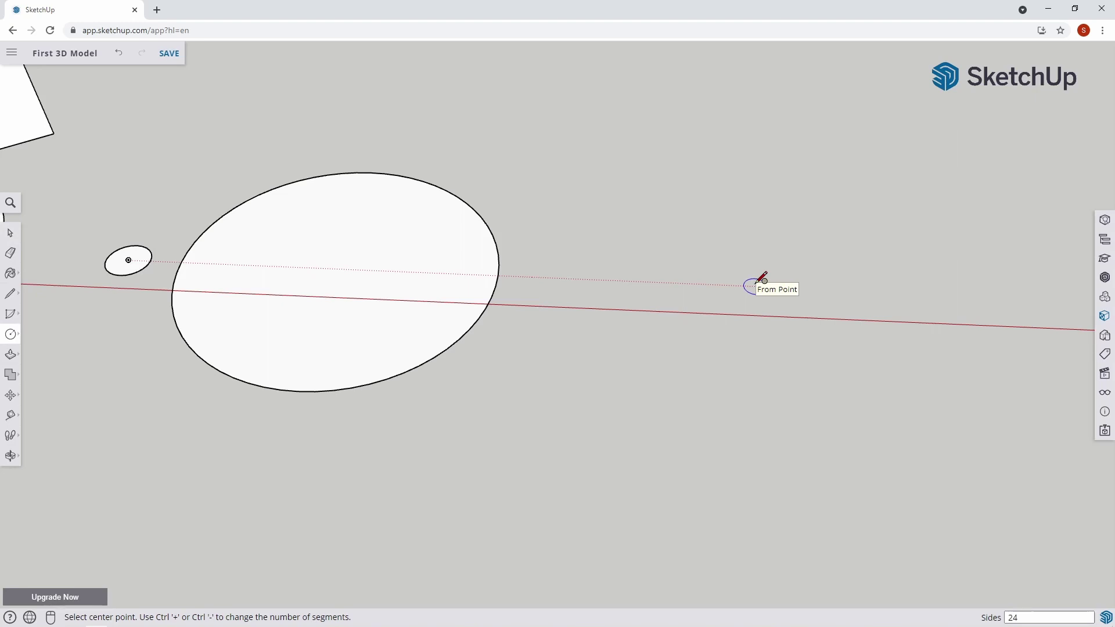
click(759, 286)
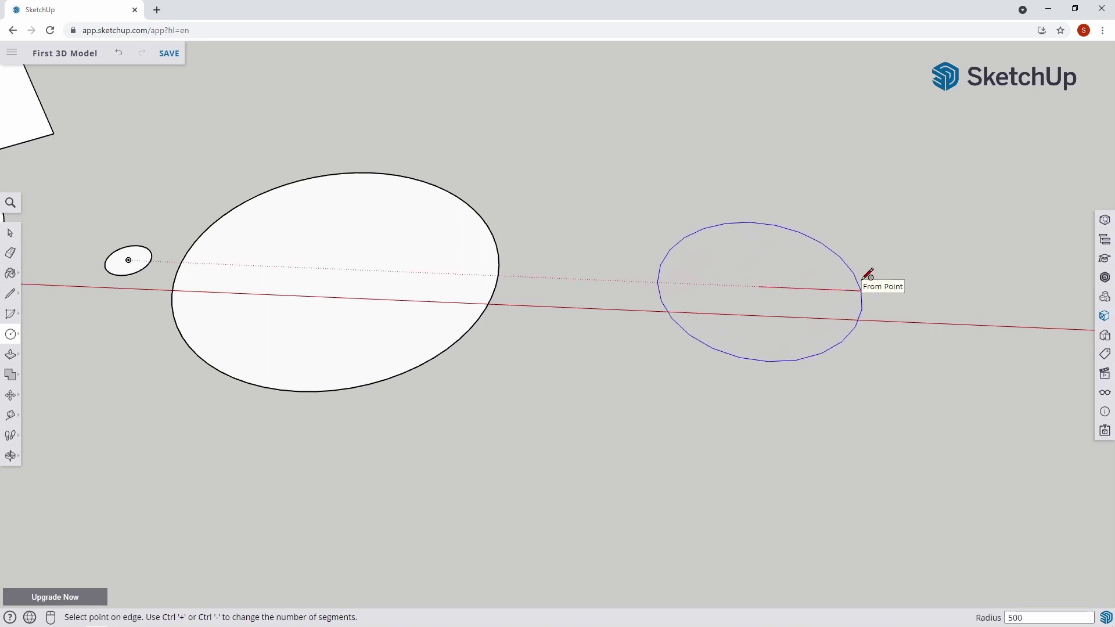
click(864, 278)
key(space)
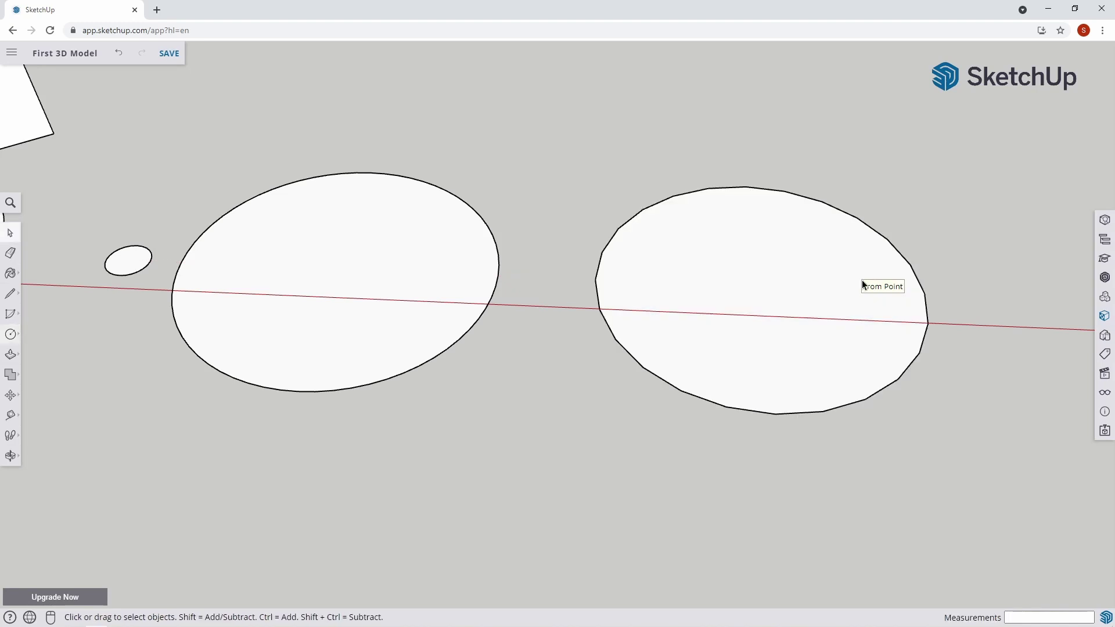
Step: Push/Pull the 64-sided circle up 5000 mm into a cylinder
click(386, 277)
key(p)
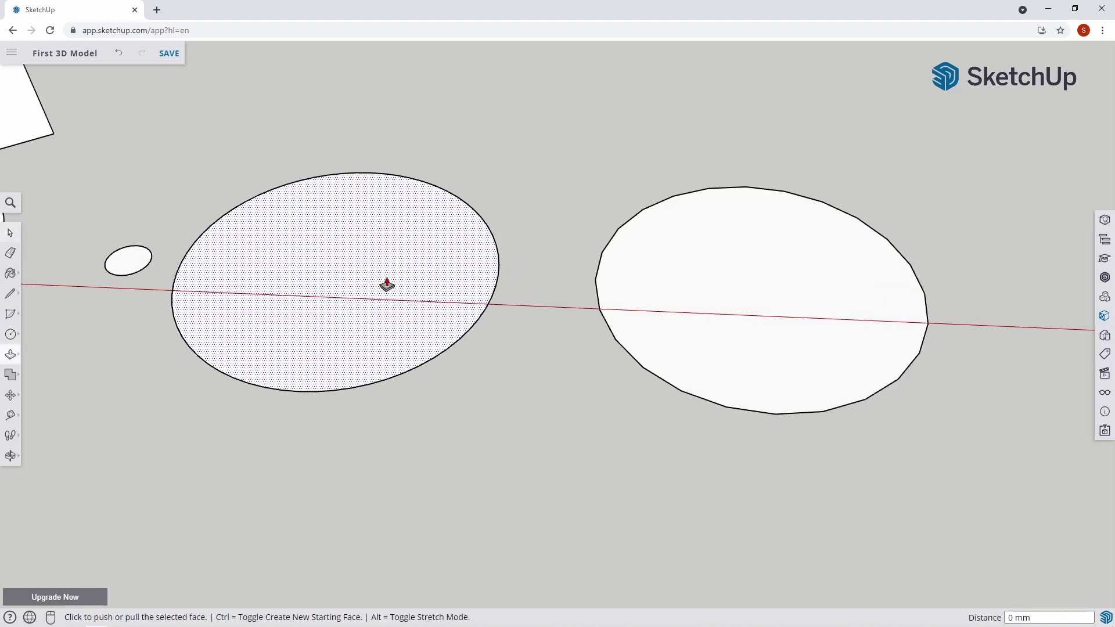
click(385, 282)
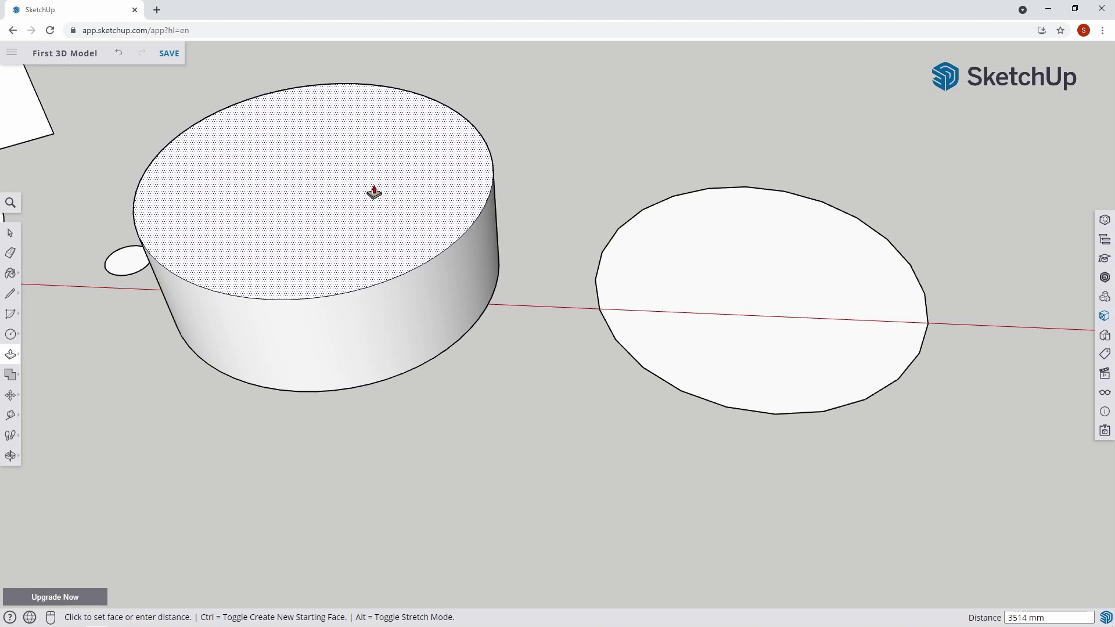
click(374, 187)
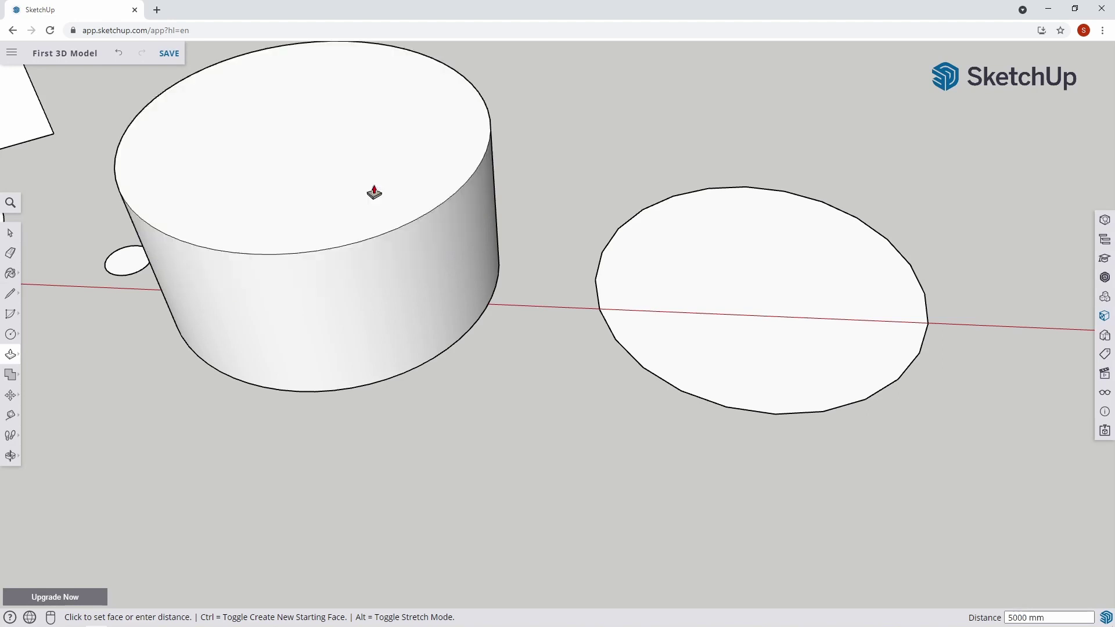
key(space)
Step: Push/Pull the 24-sided circle up to the same height as the 64-sided cylinder
click(682, 264)
key(p)
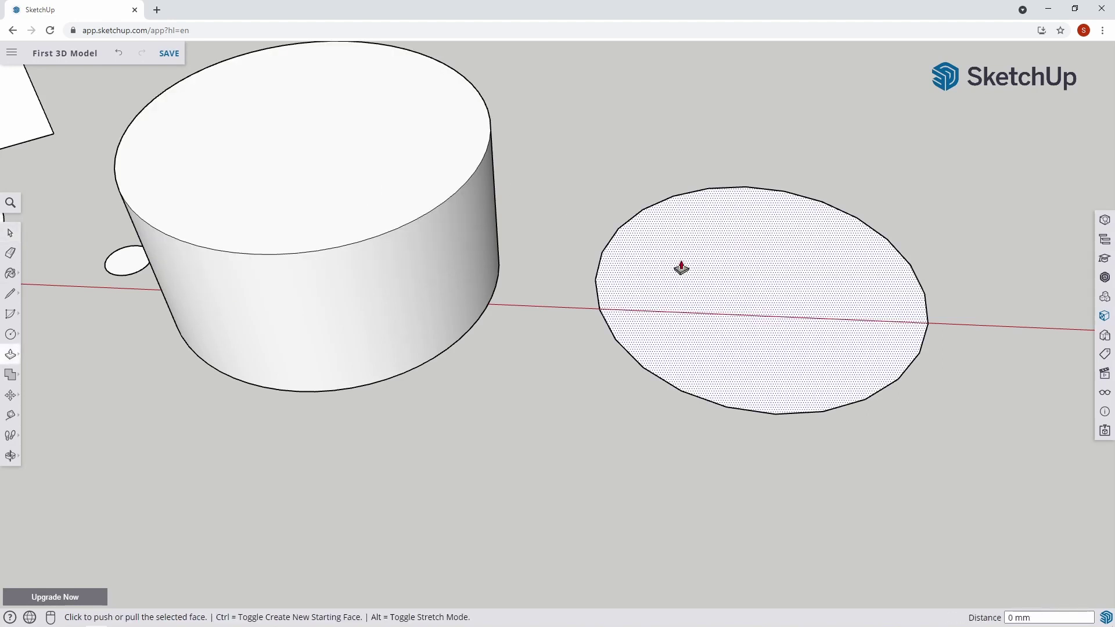
click(678, 266)
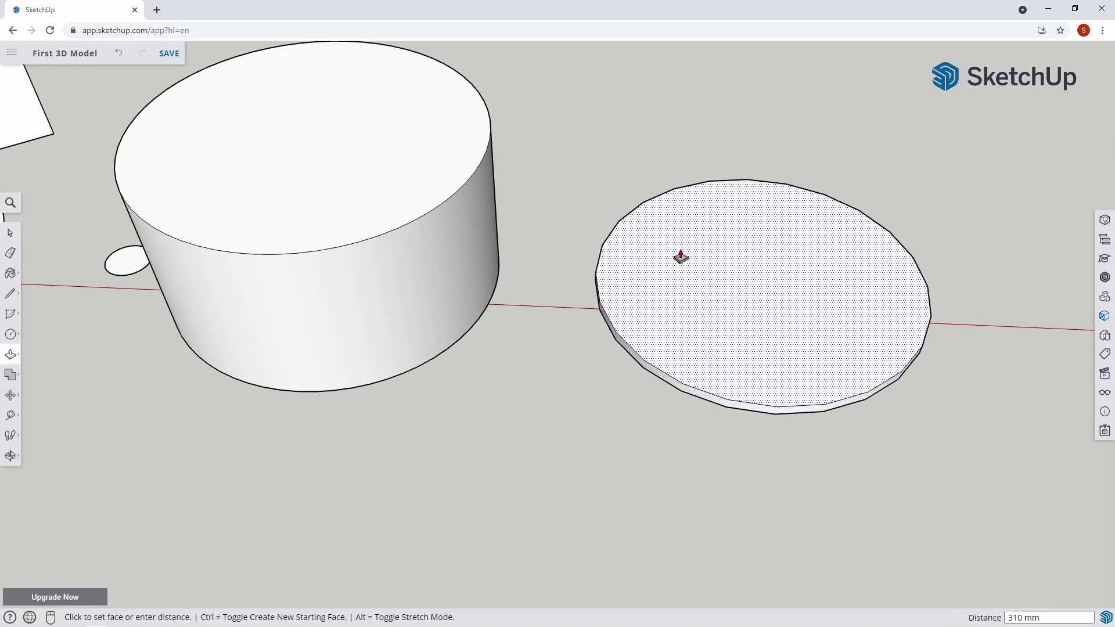
click(668, 192)
key(space)
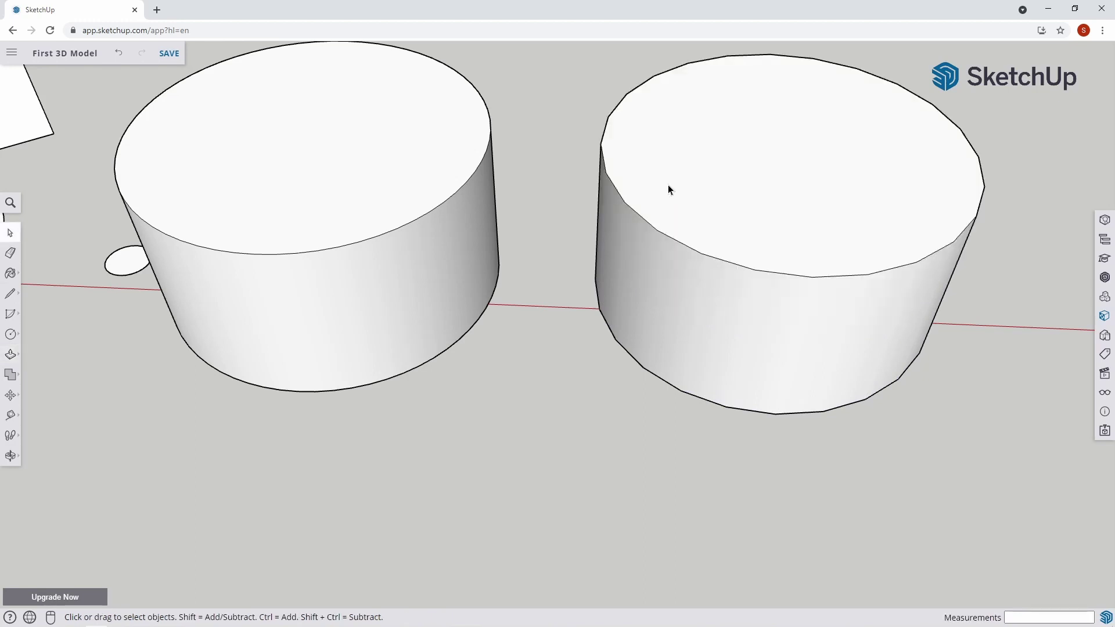
Step: Compare the edge smoothness of the two cylinders from above, and save the model
scroll(647, 143, up, 3)
scroll(630, 165, down, 2)
scroll(631, 165, down, 3)
key(o)
drag(513, 180, 543, 296)
key(space)
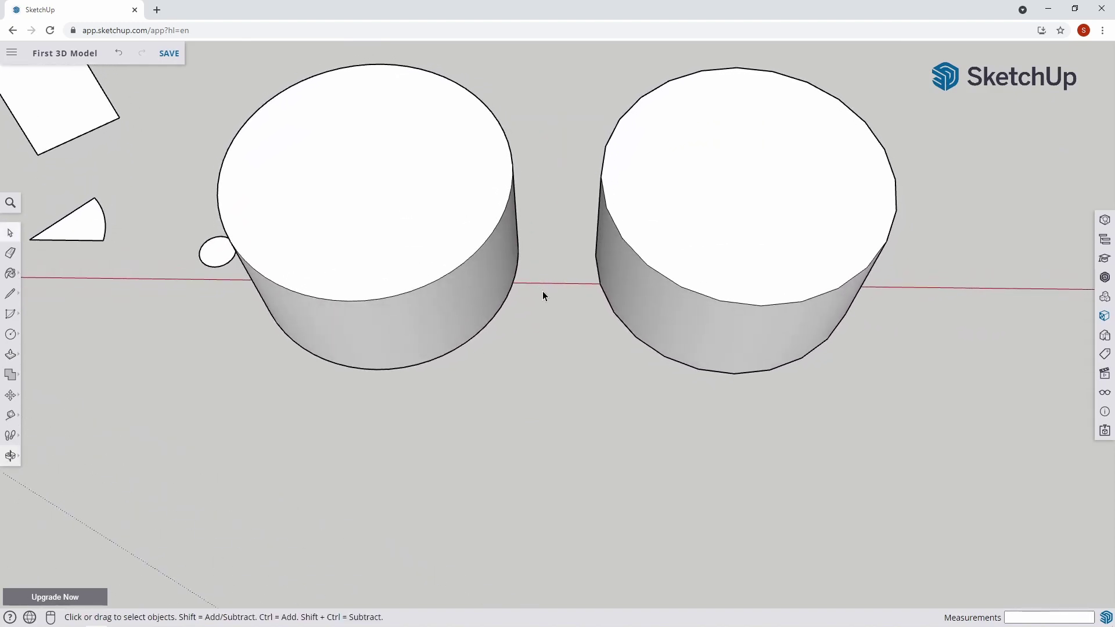
click(475, 290)
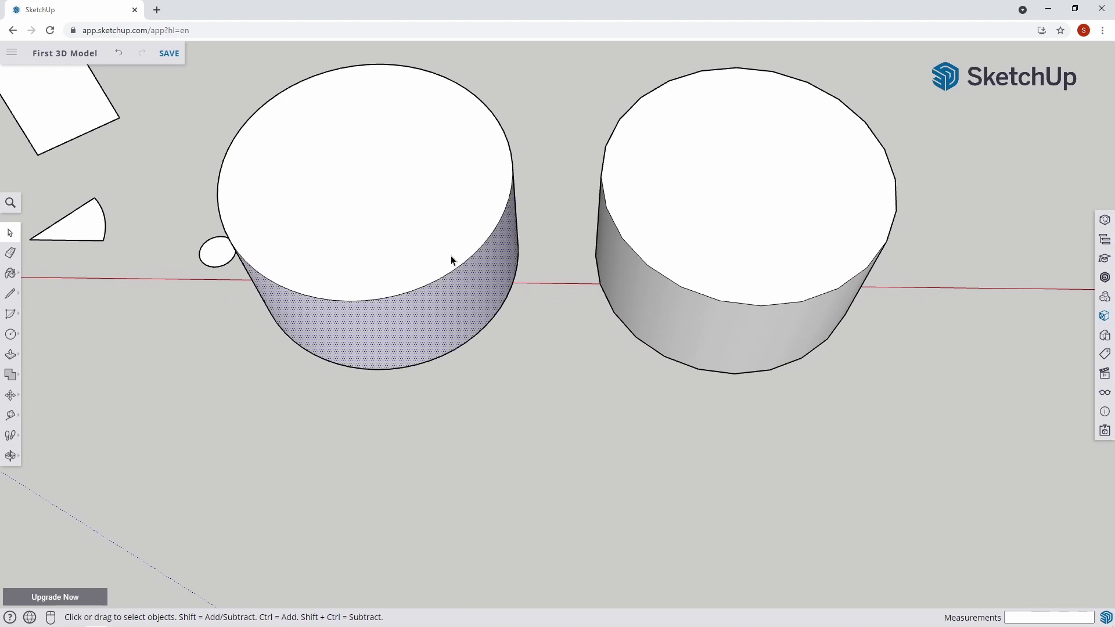
click(423, 223)
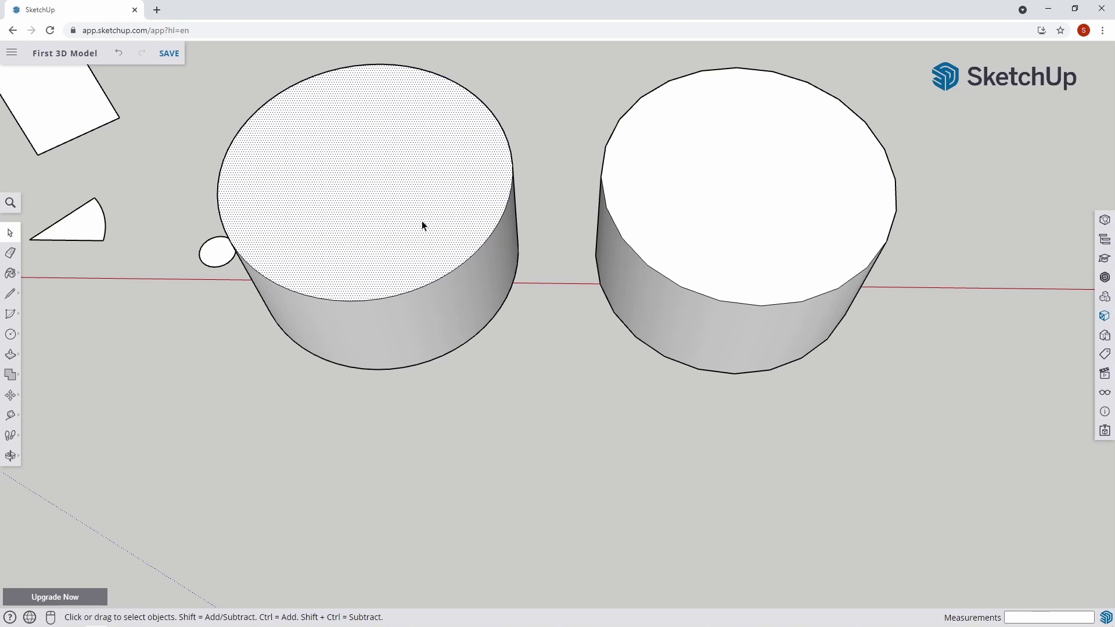
key(ctrl+s)
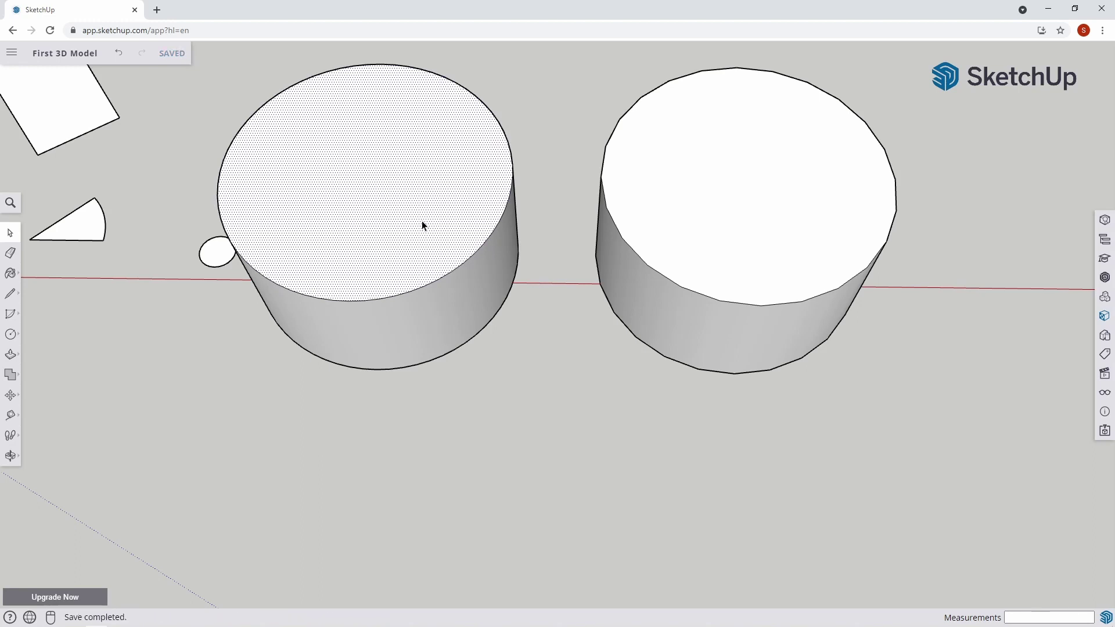
Step: Compare the hidden side segments of the 64-sided and 24-sided cylinders by selecting each one's connected geometry and viewing their edges from above
triple_click(422, 225)
middle_drag(401, 269, 429, 36)
middle_drag(556, 5, 541, 284)
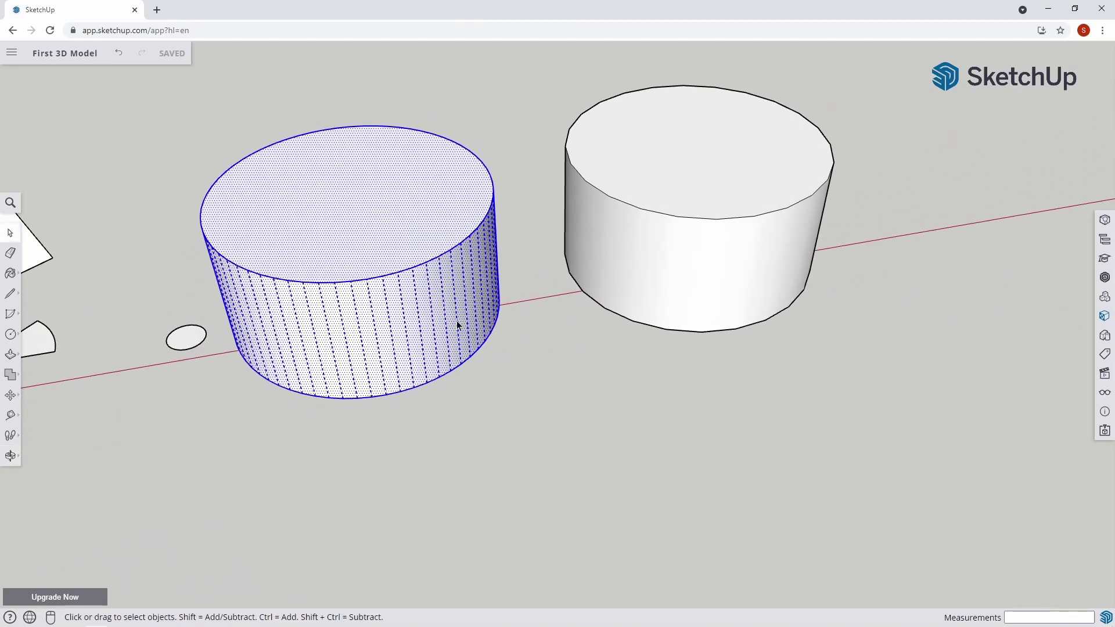
click(733, 182)
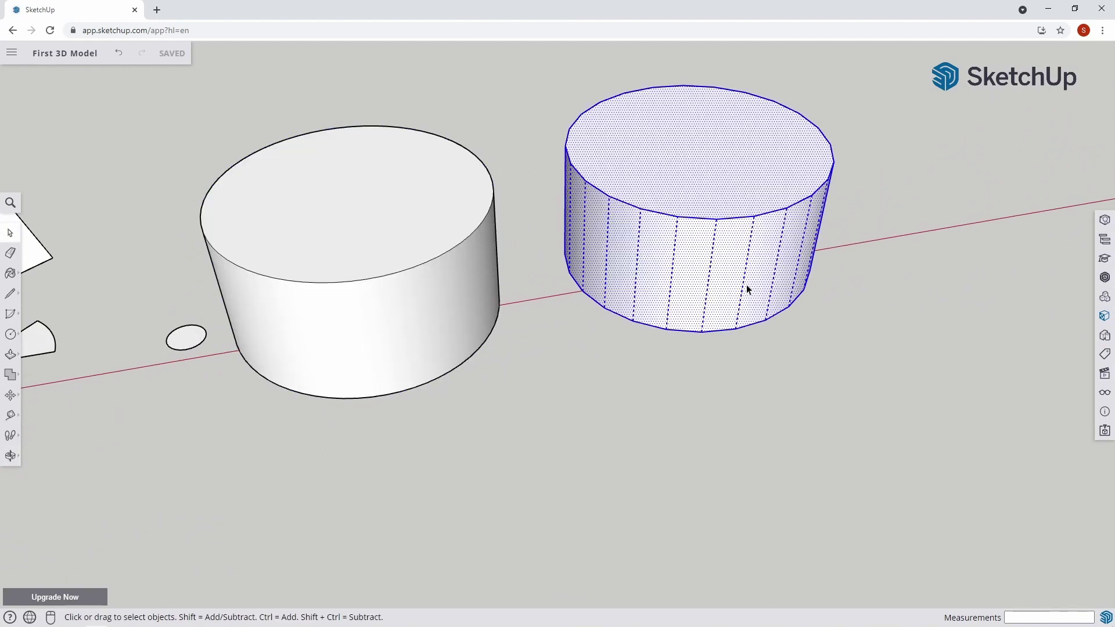
mouse_move(744, 289)
middle_down()
mouse_move(674, 278)
mouse_move(507, 324)
mouse_move(742, 249)
mouse_move(727, 346)
mouse_move(727, 295)
middle_up()
scroll(618, 219, up, 3)
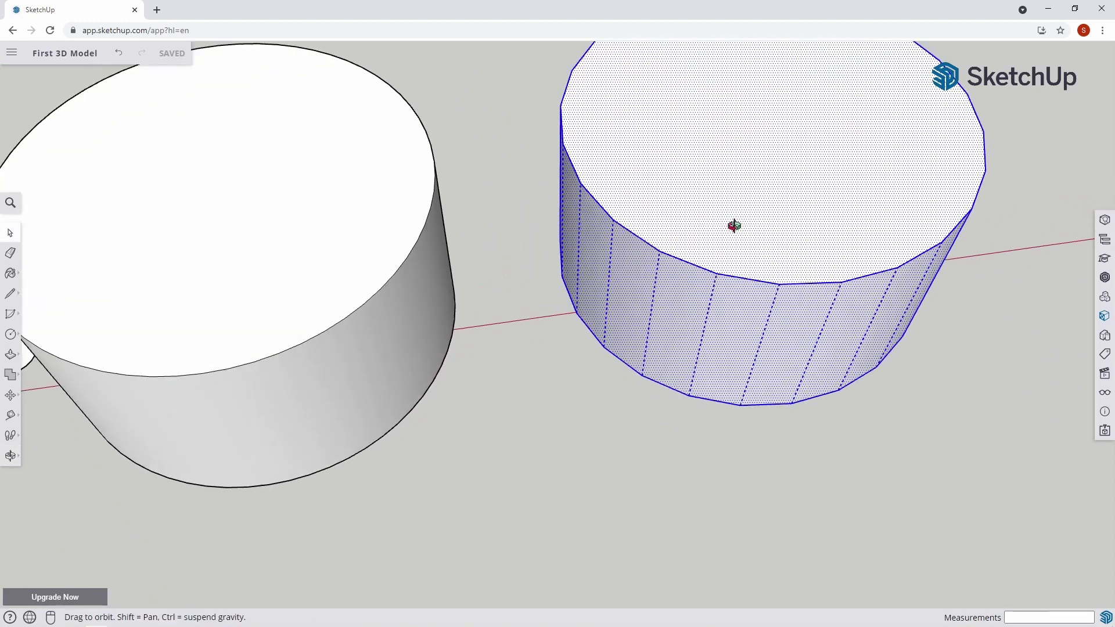
middle_drag(735, 227, 560, 334)
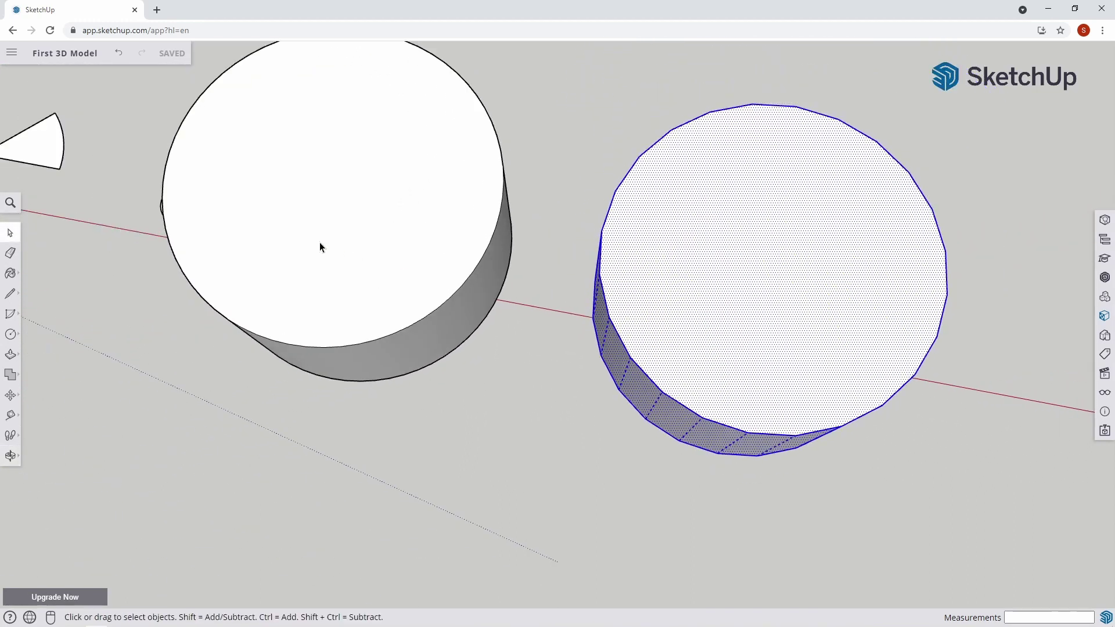
click(299, 242)
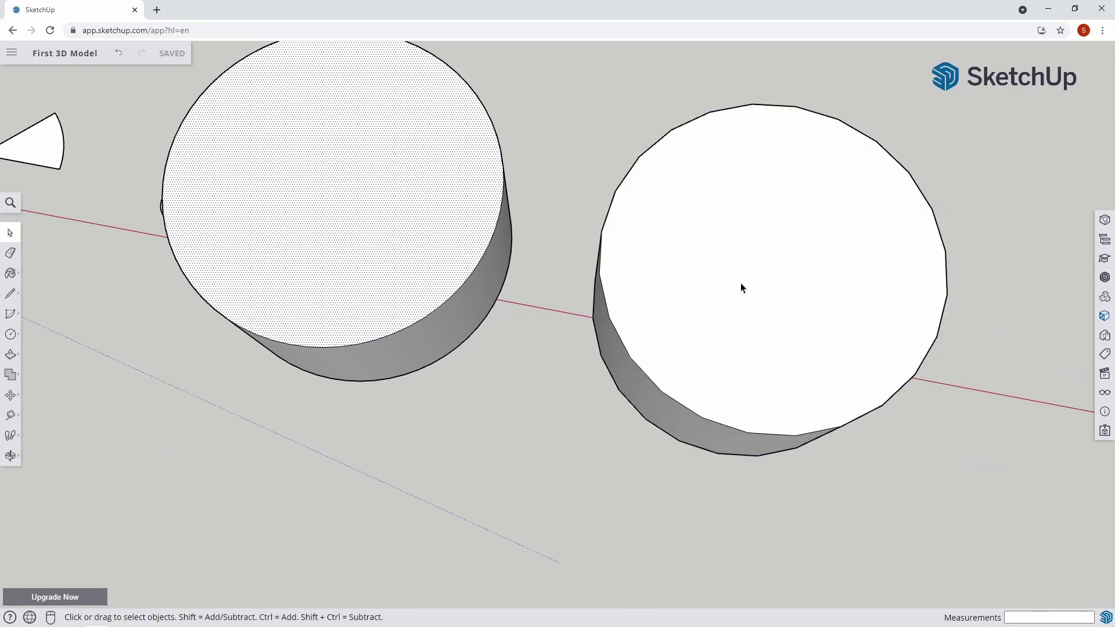
middle_drag(580, 343, 647, 285)
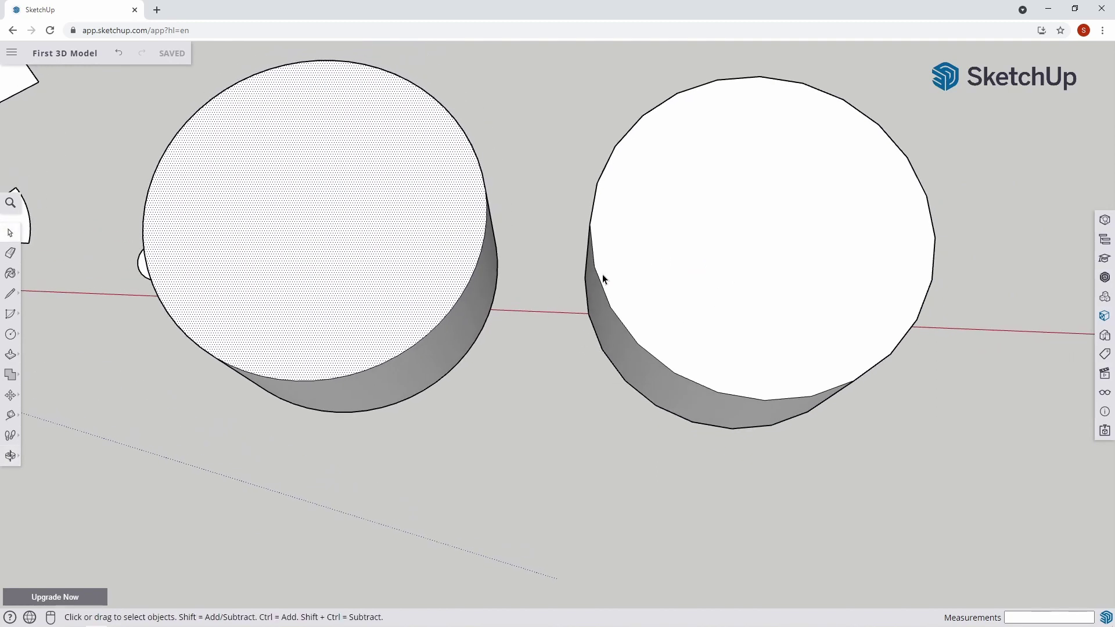
scroll(602, 279, down, 6)
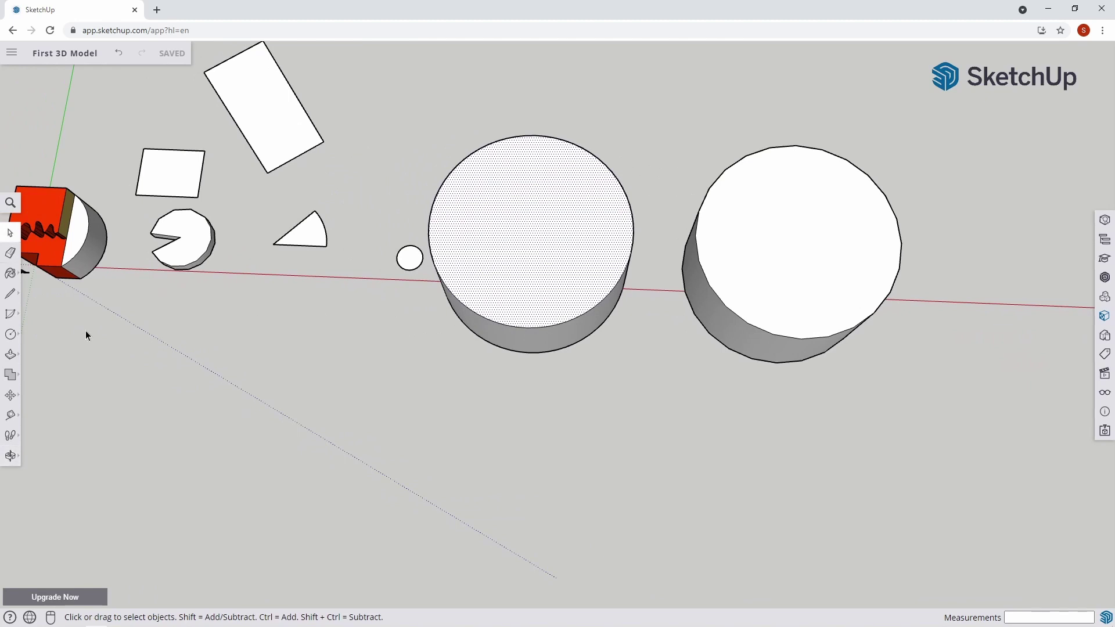
Step: Draw a 6-sided polygon with an inscribed radius of about 5500 mm in front of the small circle, its corner pointing along the red axis
click(11, 334)
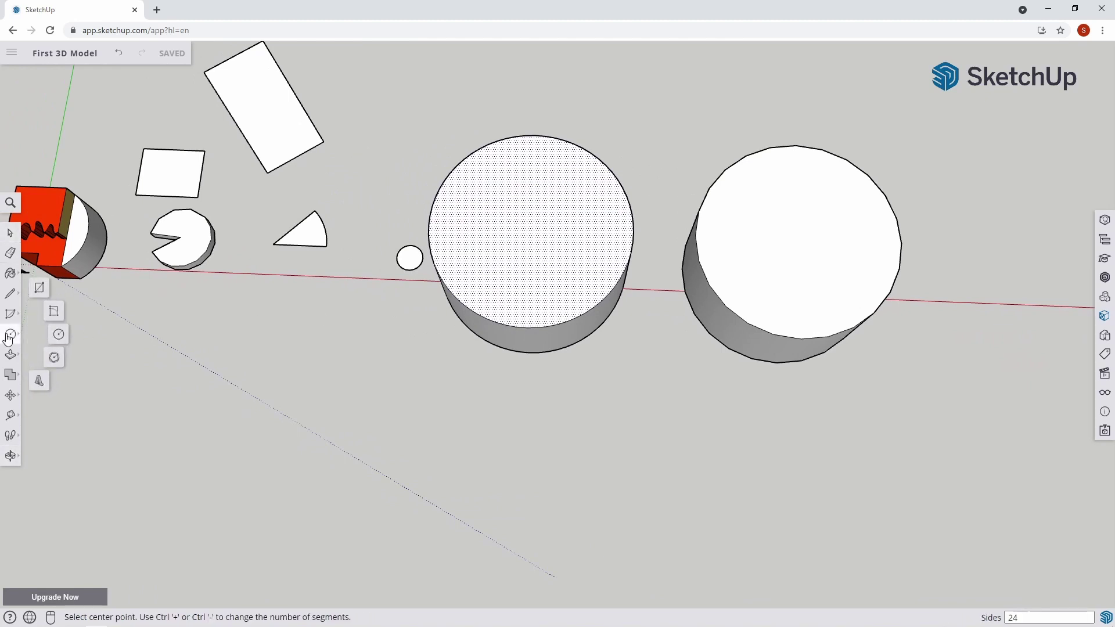
click(54, 358)
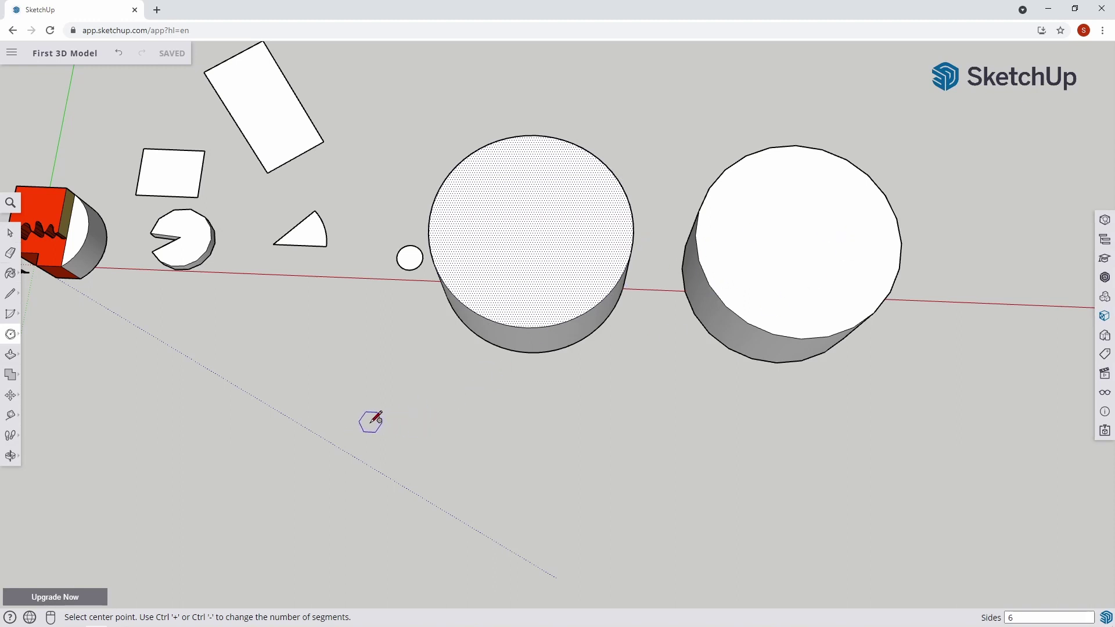
click(369, 403)
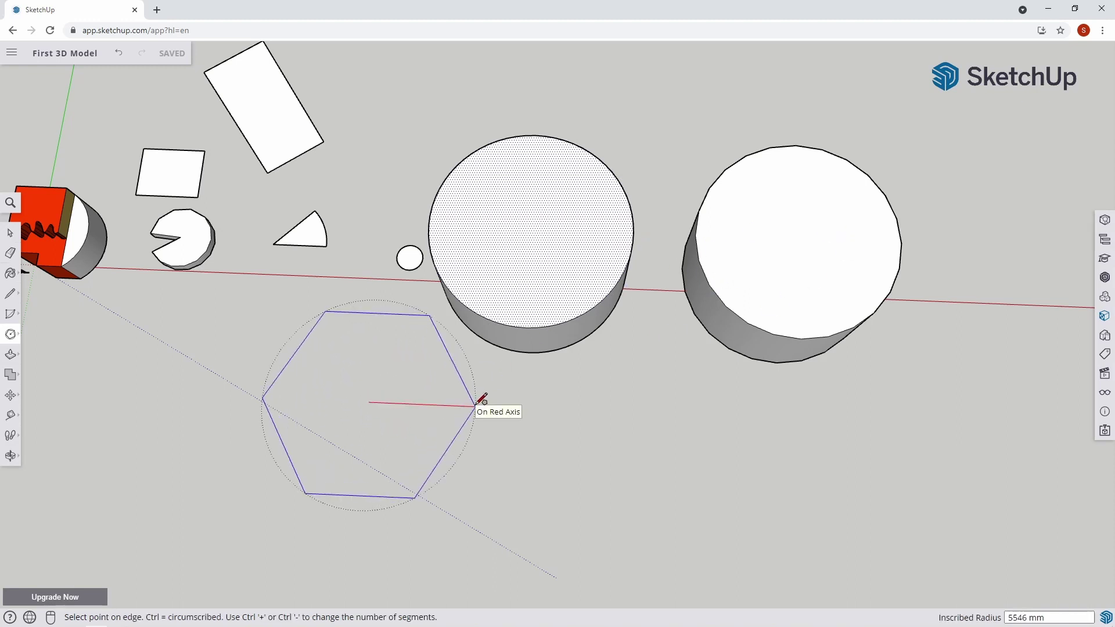
click(472, 404)
middle_drag(438, 403, 347, 416)
key(space)
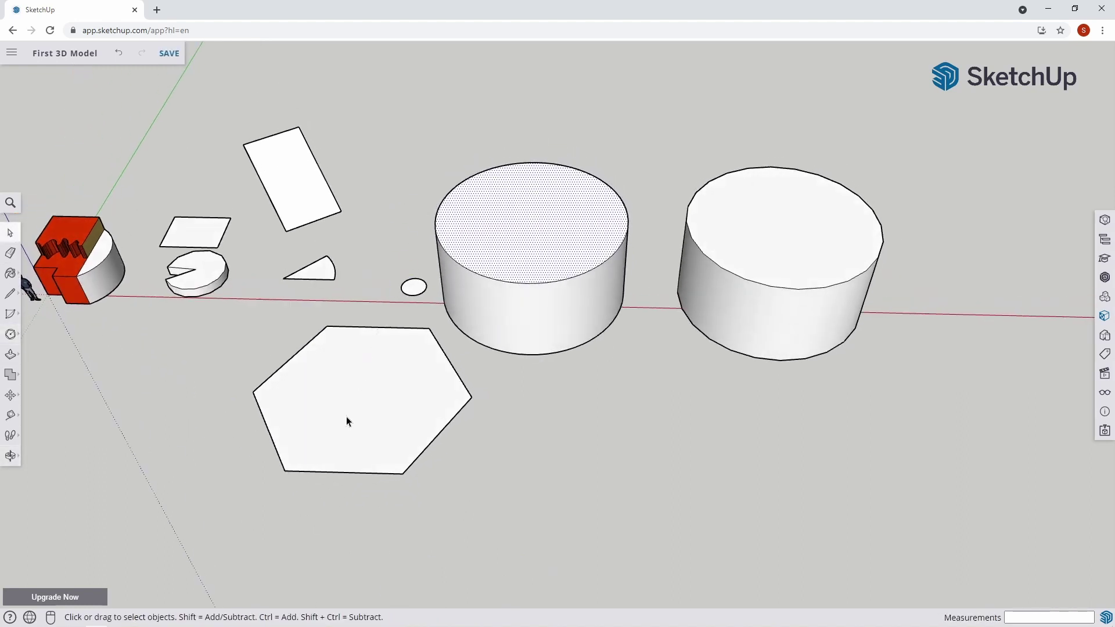
Step: Push/Pull the hexagon face upward into a solid hexagonal prism
click(346, 416)
key(p)
click(346, 417)
click(346, 342)
key(space)
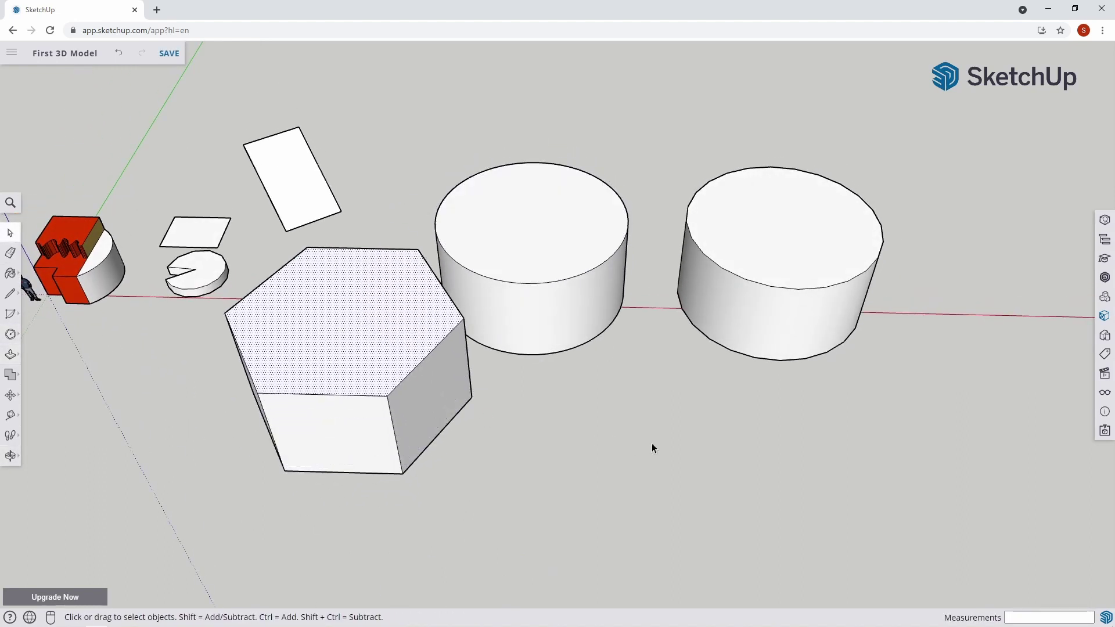
Step: Draw an 8-sided polygon with an inscribed radius of about 3700 mm on the ground in front of the cylinders, beside the hexagonal prism
shift+middle_drag(652, 446, 617, 361)
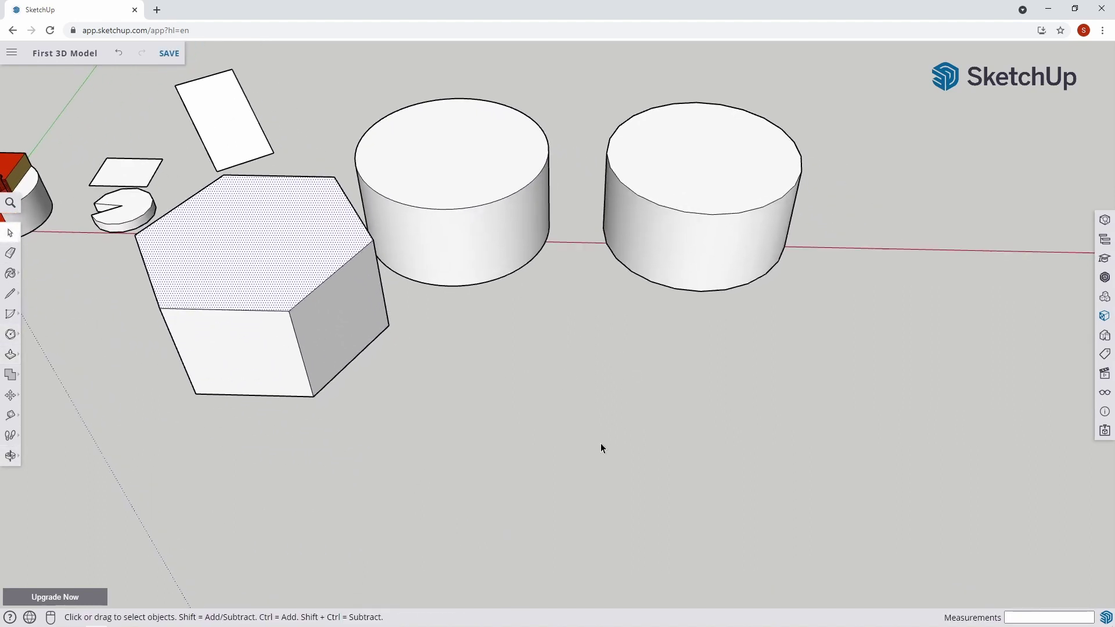
click(20, 332)
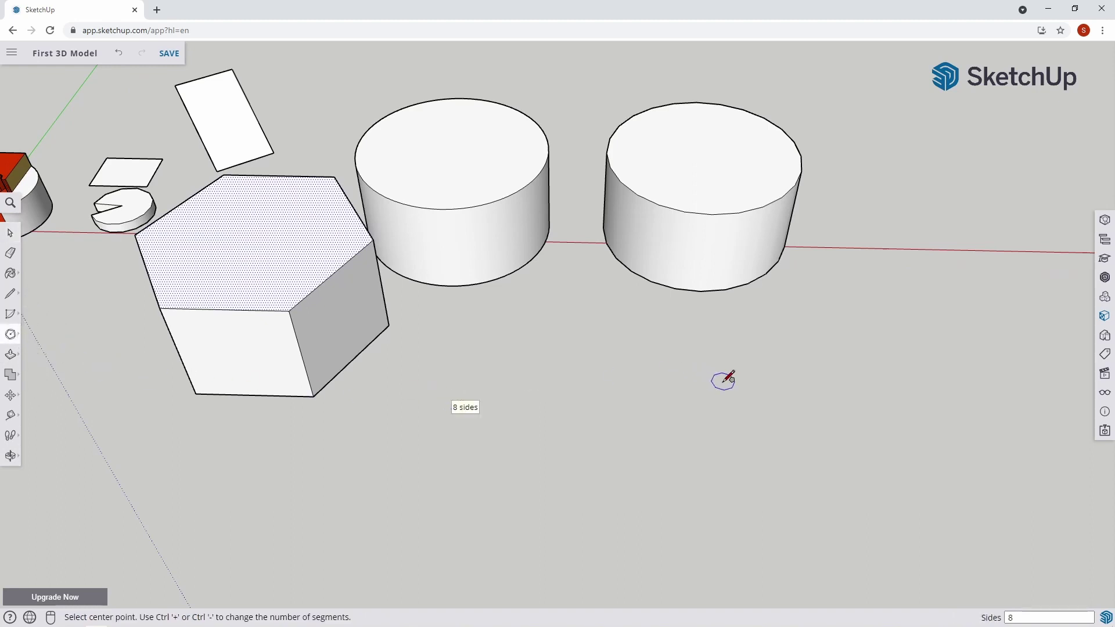
click(575, 419)
click(657, 417)
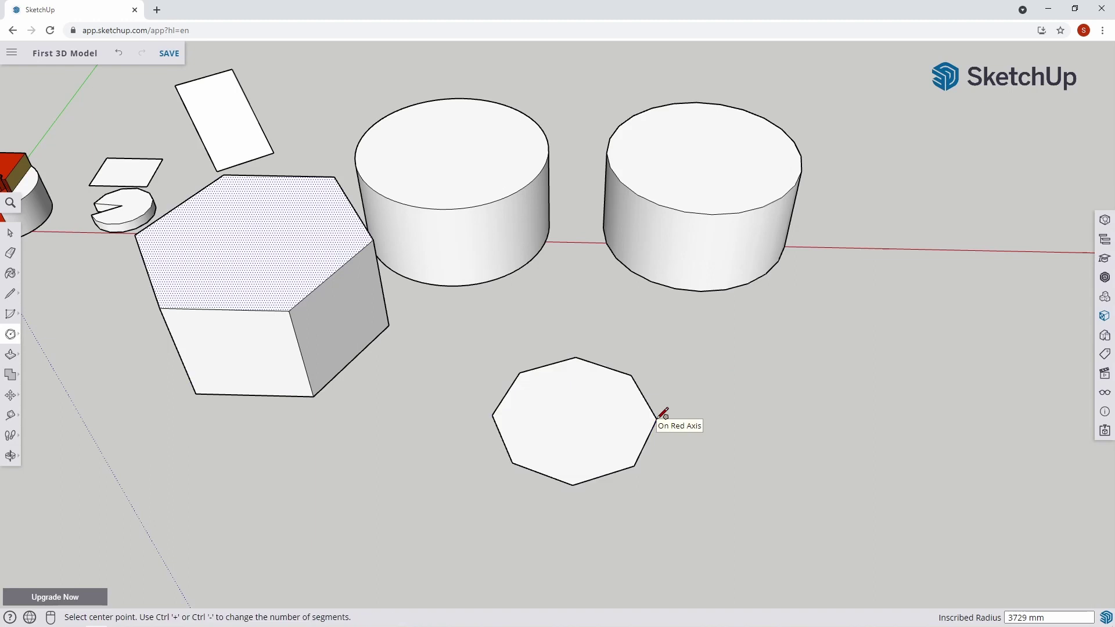
key(space)
Step: Push/Pull the octagon face up about 6200 mm into an octagonal prism
click(593, 409)
key(p)
click(593, 416)
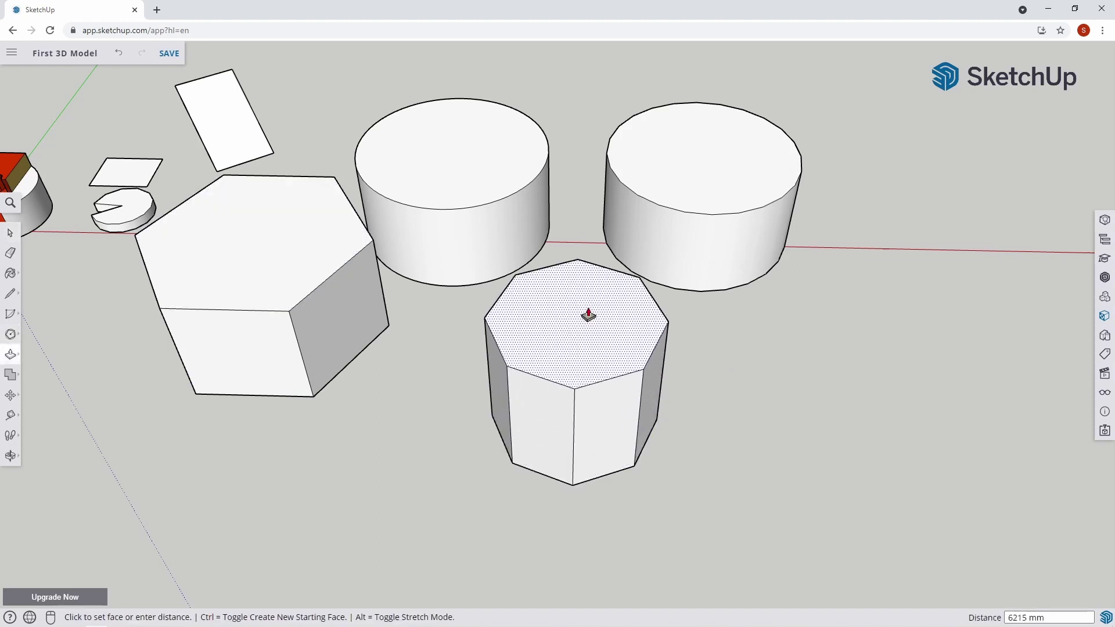
click(587, 314)
key(space)
Step: Create filled, extruded 3D text of the person's first name in Lora Regular with a height of 305 mm
click(12, 336)
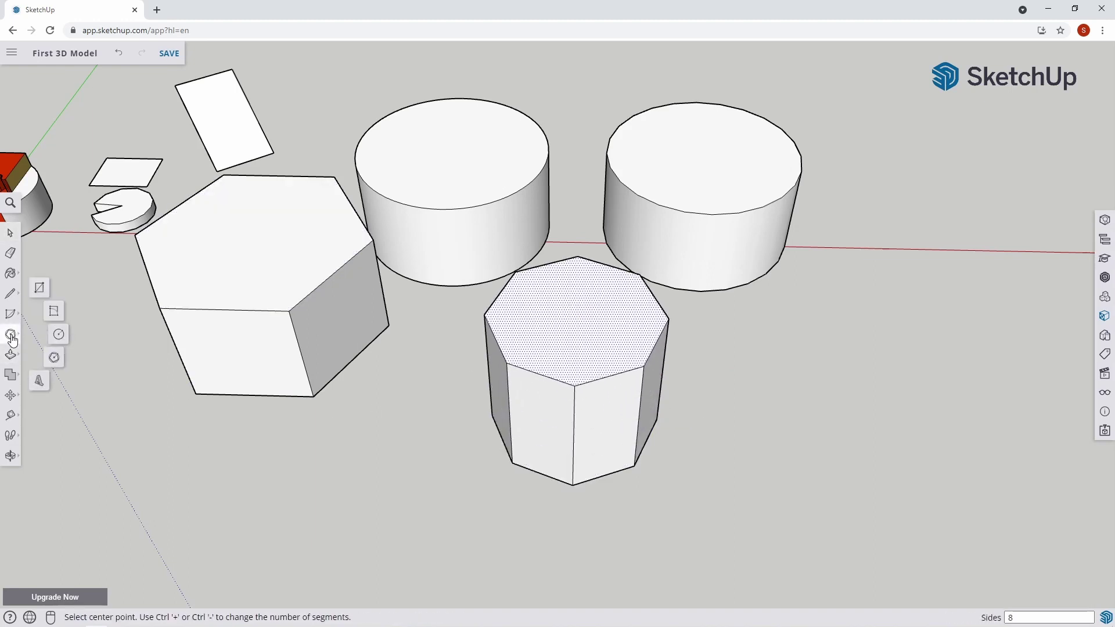
click(39, 381)
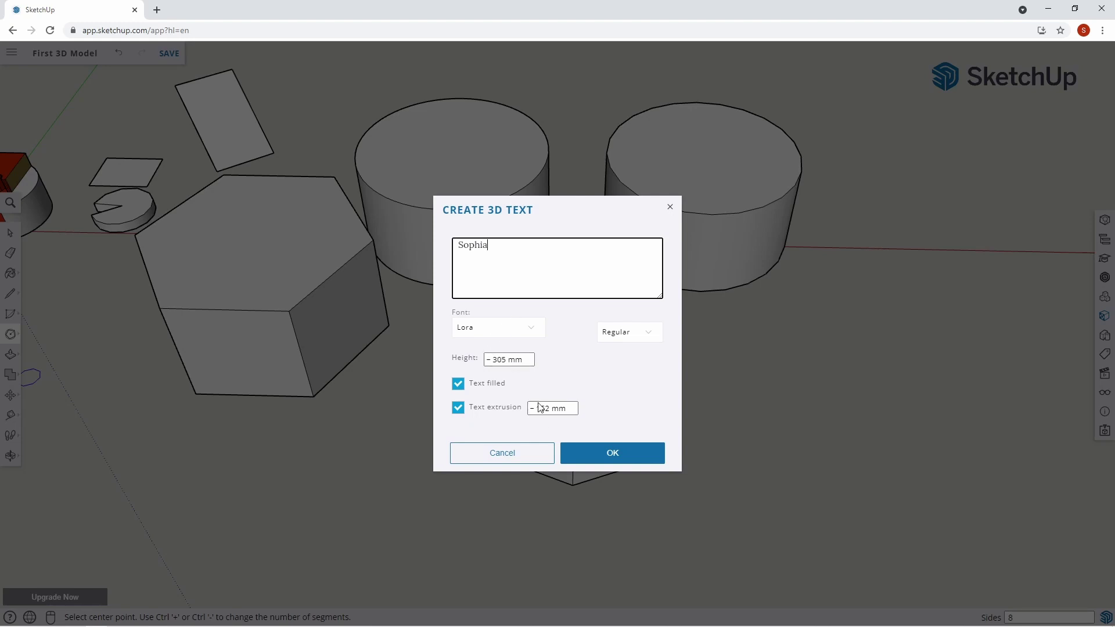
click(646, 460)
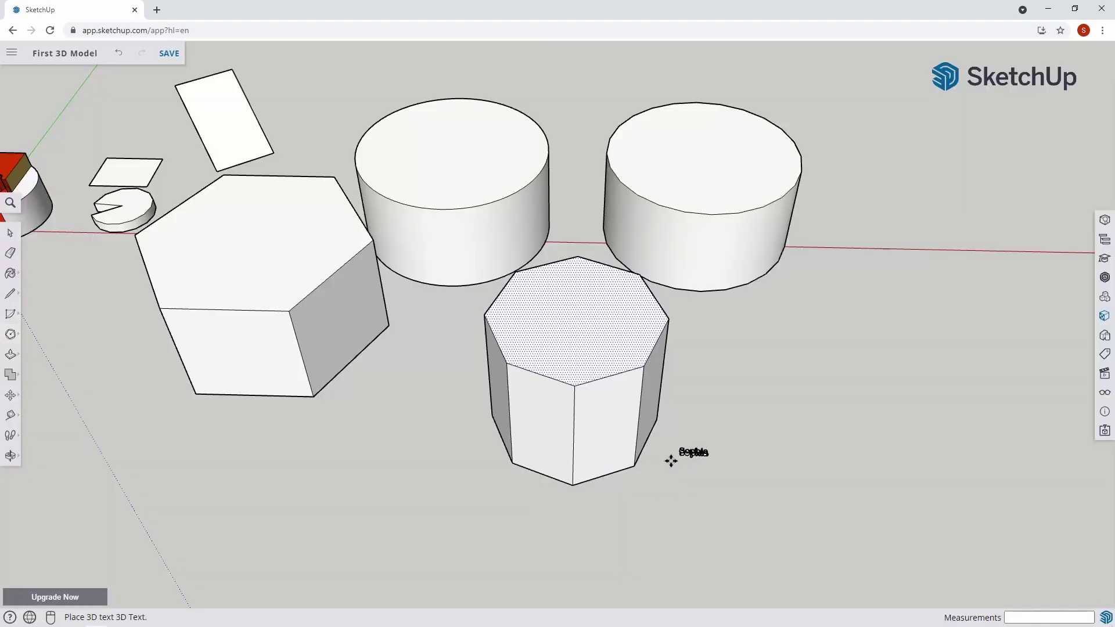
Step: Place the 3D text flat on the red block's upper top face, behind the wavy cut-out
scroll(337, 257, up, 5)
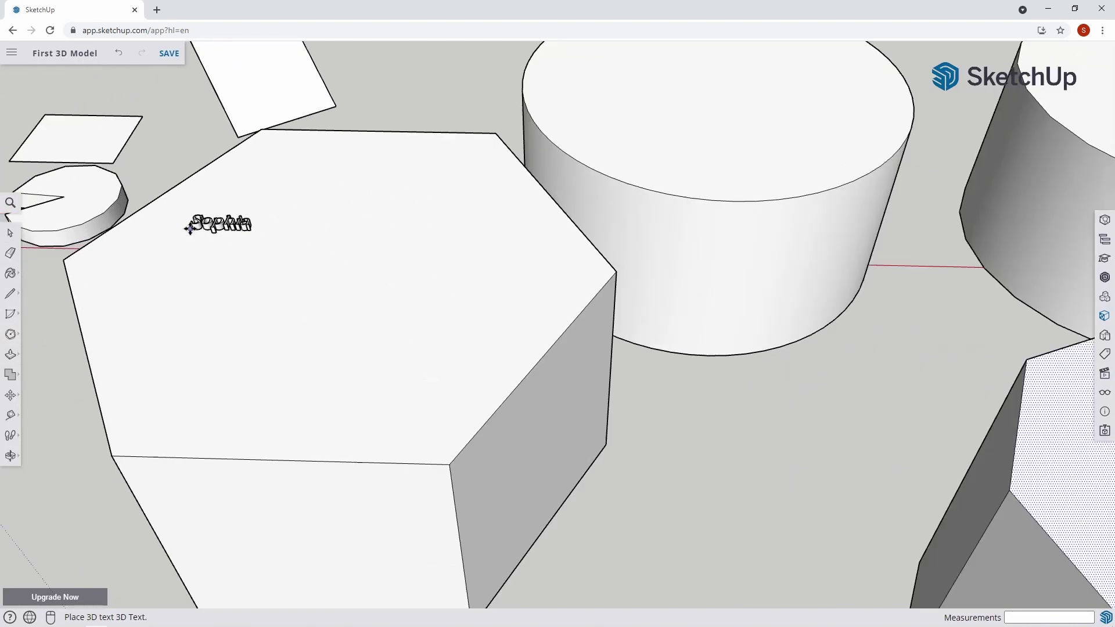
mouse_move(199, 224)
middle_down()
mouse_move(515, 312)
mouse_move(361, 294)
mouse_move(535, 323)
middle_up()
scroll(531, 294, up, 5)
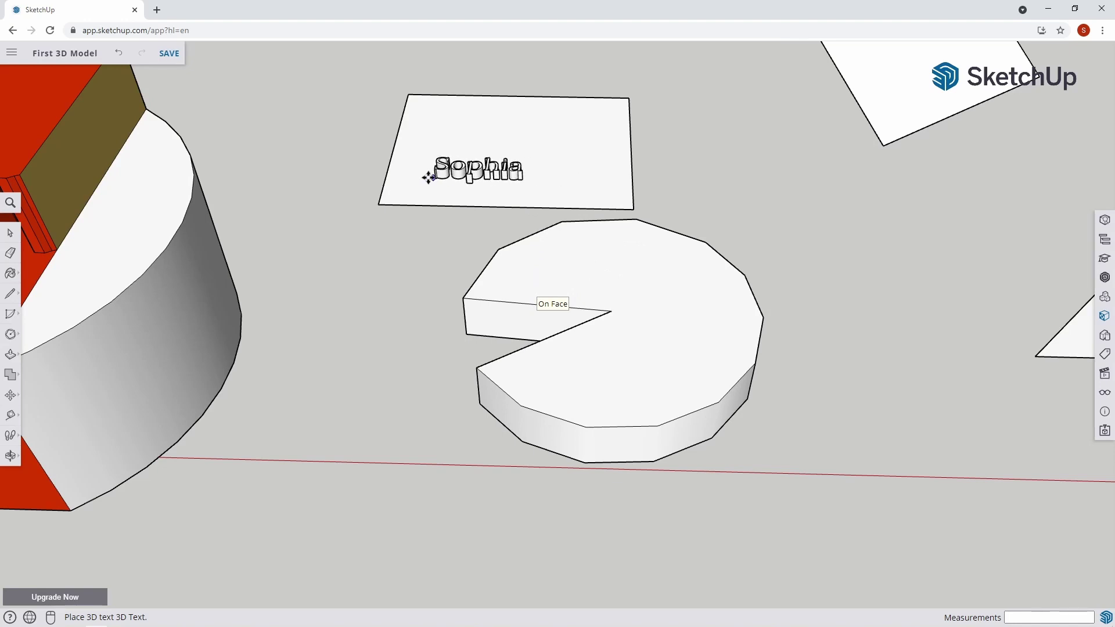
middle_drag(46, 215, 553, 251)
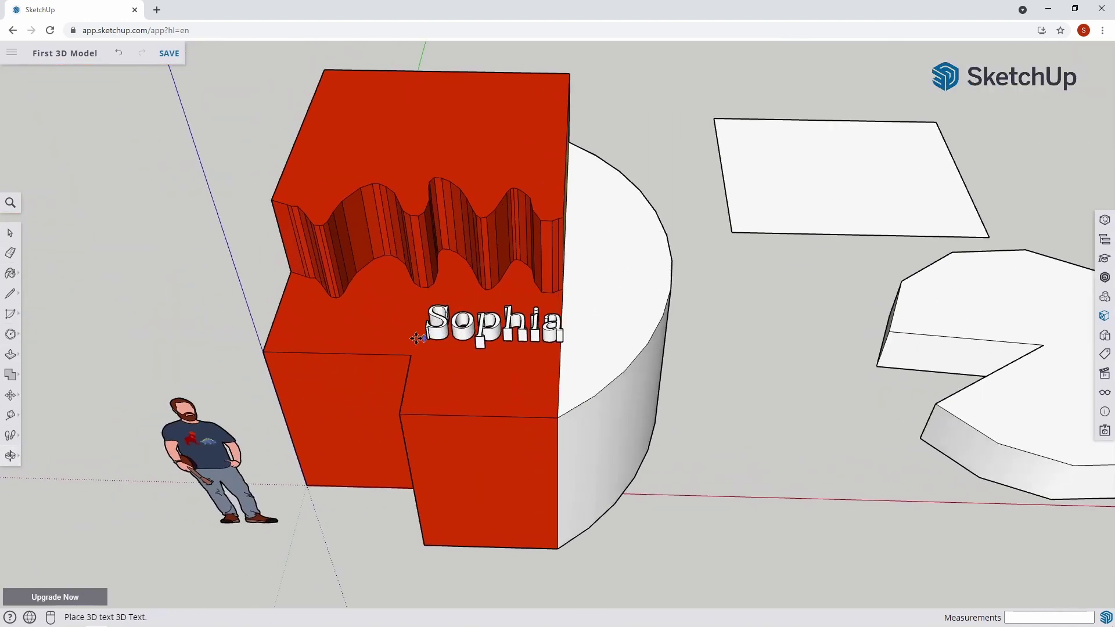
click(356, 137)
middle_drag(518, 142, 916, 331)
scroll(815, 336, up, 4)
middle_drag(820, 323, 726, 401)
key(m)
scroll(755, 436, down, 1)
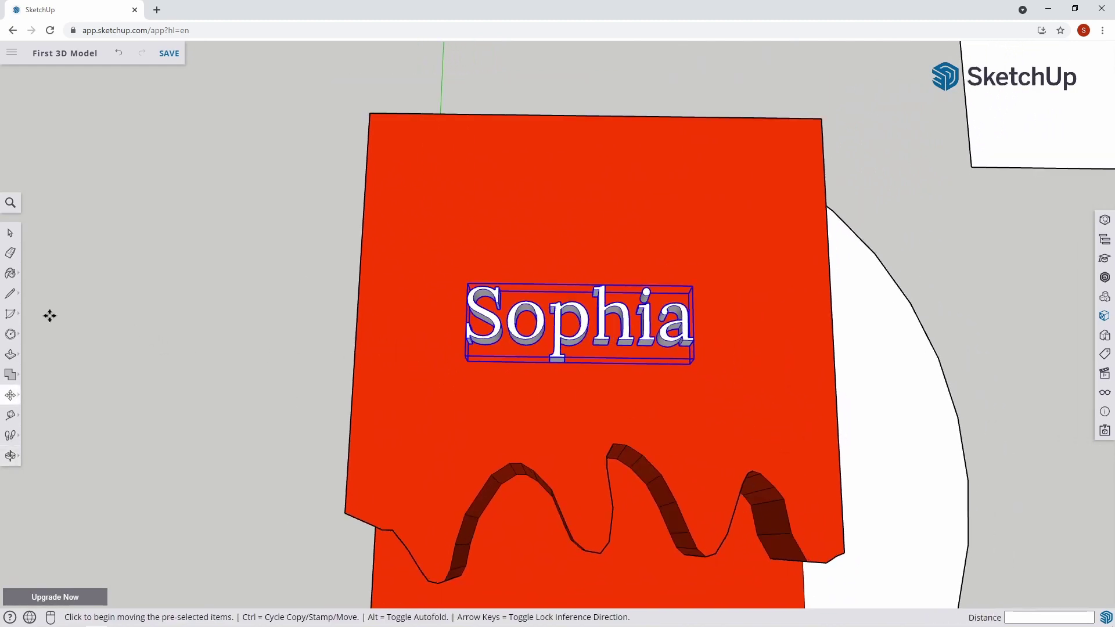
Step: Draw a small circle as an eye on the top face of the Pac-Man-shaped solid, above its mouth
click(11, 317)
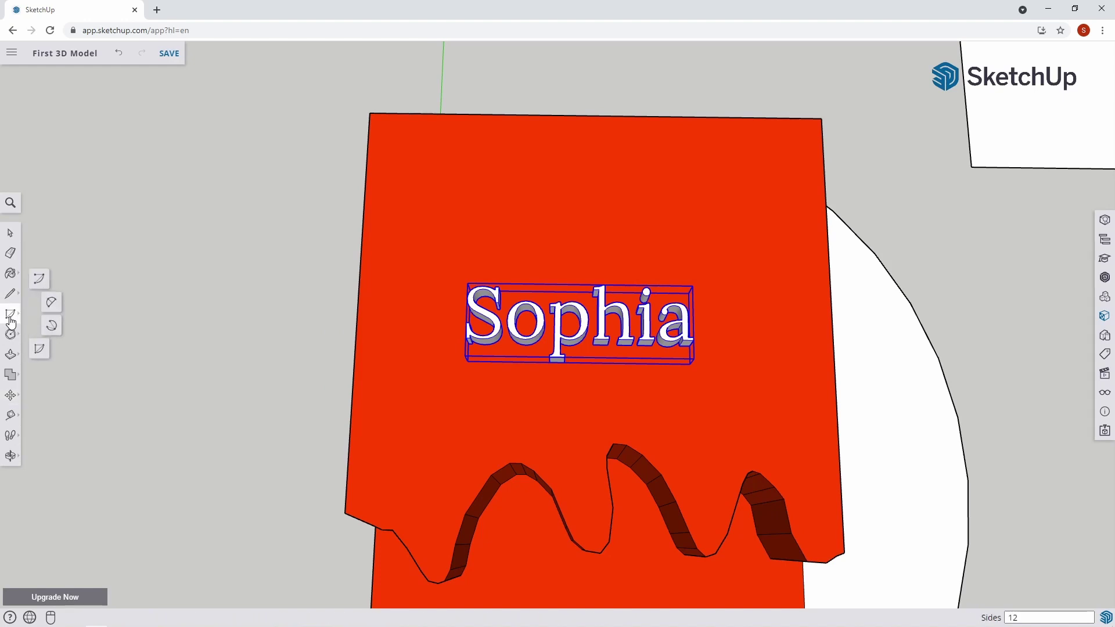
scroll(422, 271, down, 1)
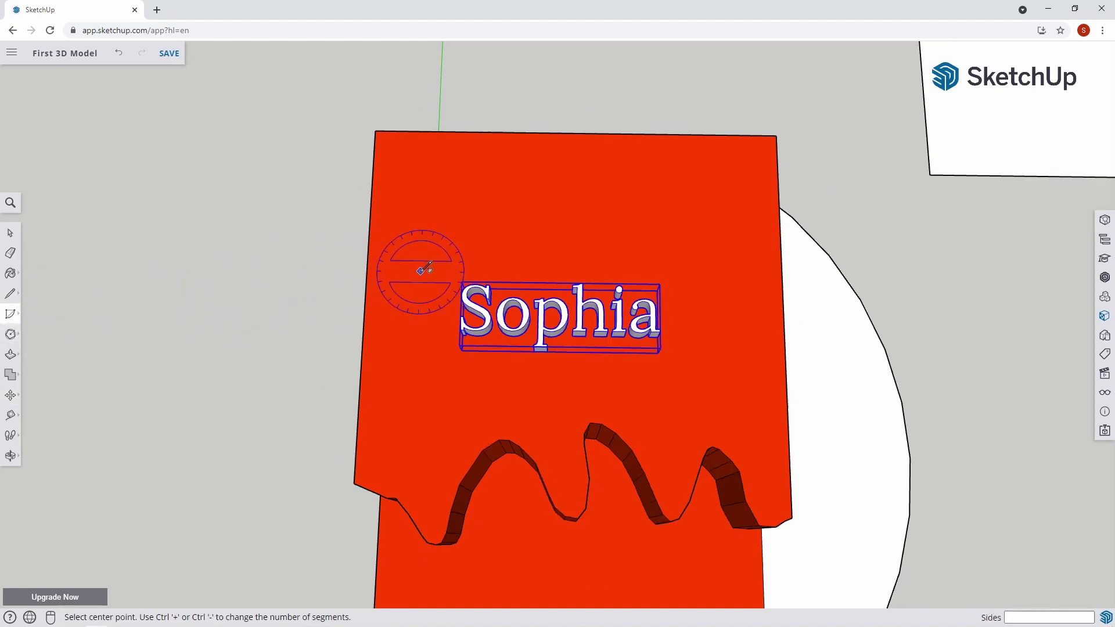
scroll(429, 272, down, 2)
middle_drag(750, 296, 455, 385)
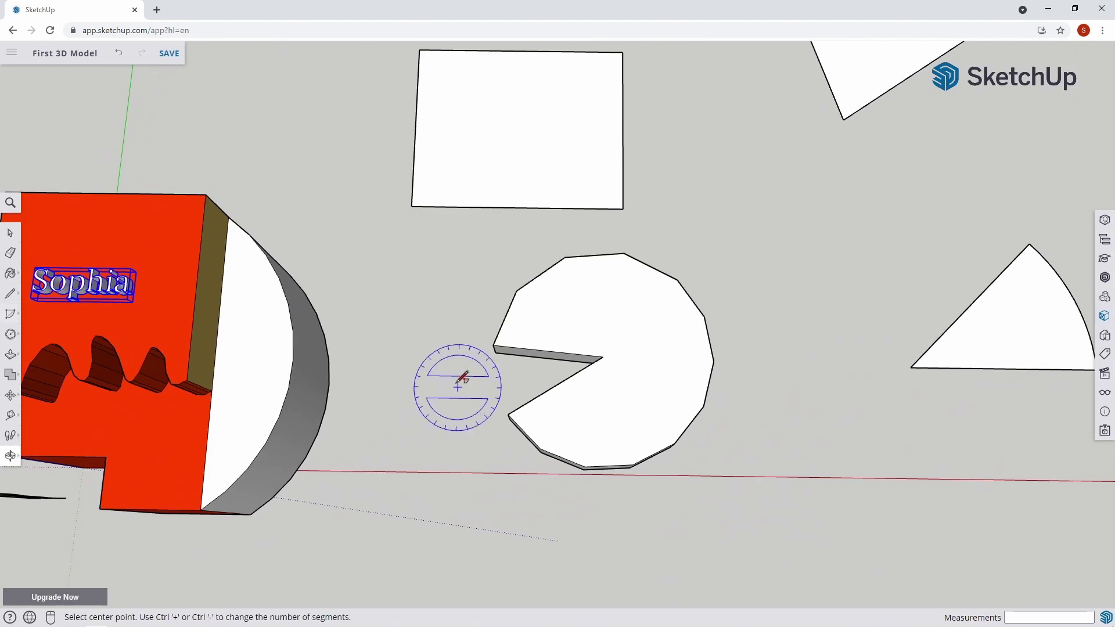
click(586, 299)
key(space)
Step: Push/Pull the eye circle down 575 mm, to the level of the mouth's bottom edge, to cut a hole
click(588, 304)
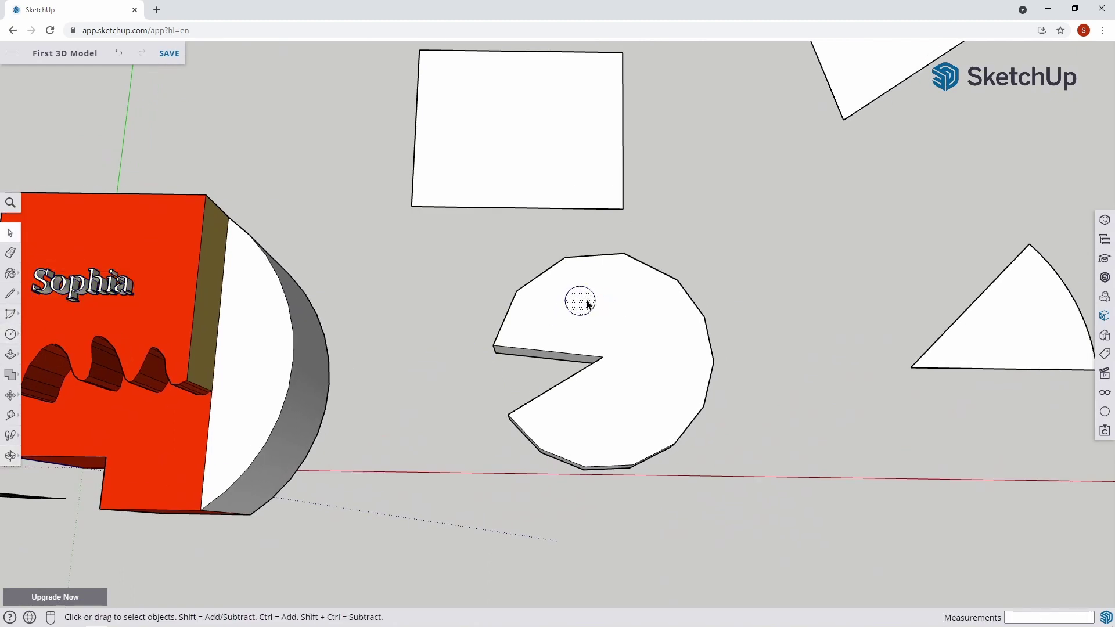
key(p)
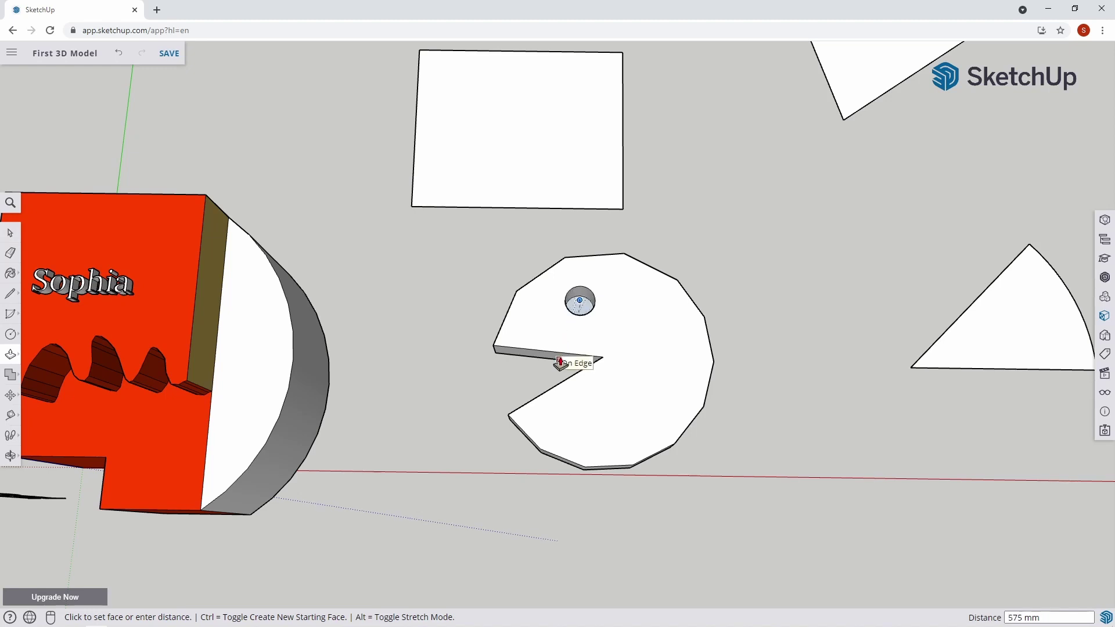
click(579, 363)
middle_drag(579, 363, 578, 403)
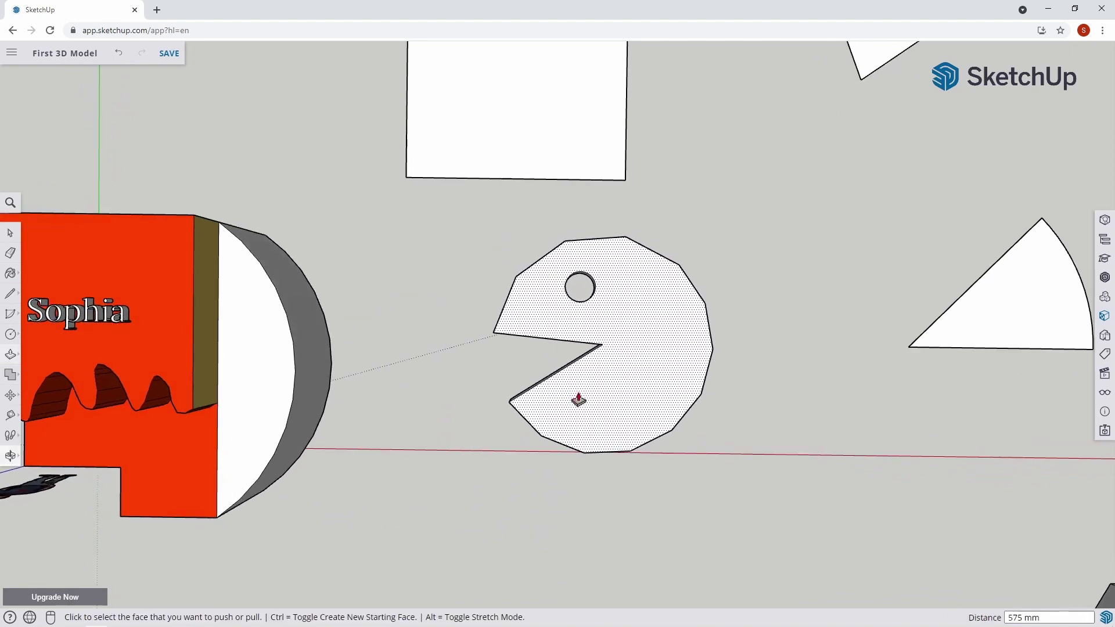
scroll(727, 386, down, 5)
key(space)
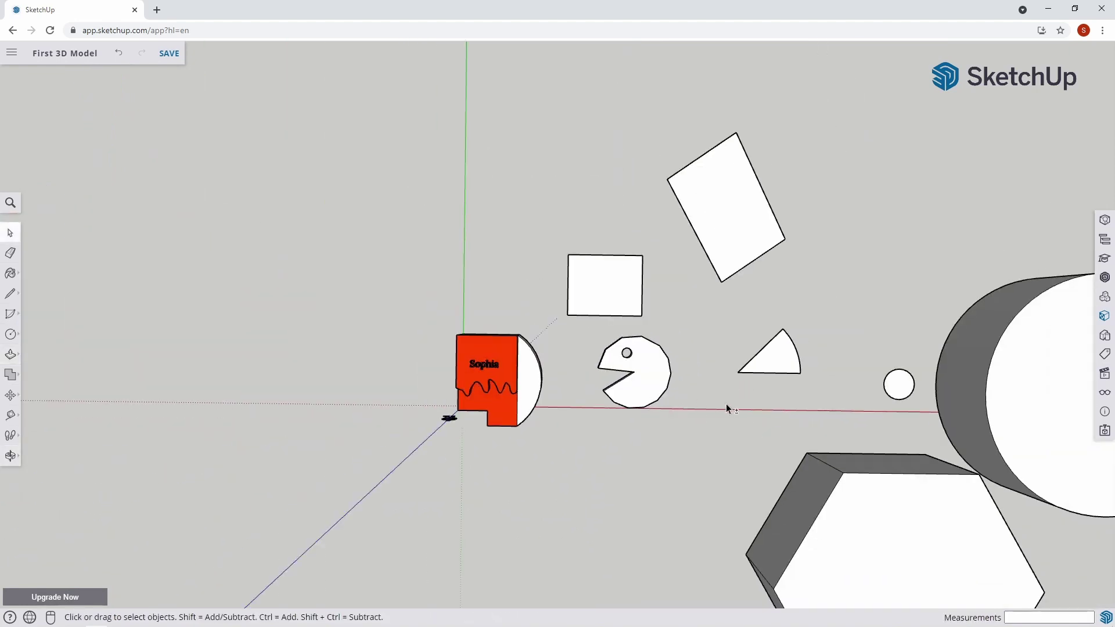
Step: Review all the finished shapes from above, from the red block to the cylinders and the polygon prisms
middle_drag(726, 404, 371, 239)
scroll(639, 368, up, 5)
scroll(447, 343, down, 3)
scroll(377, 239, down, 3)
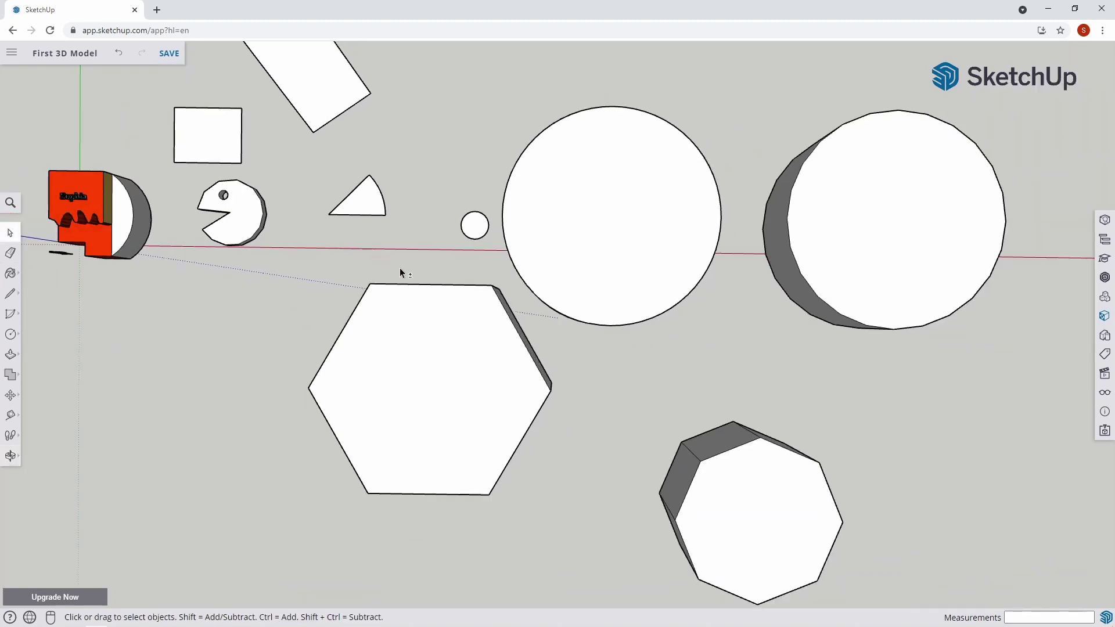
middle_drag(398, 274, 635, 400)
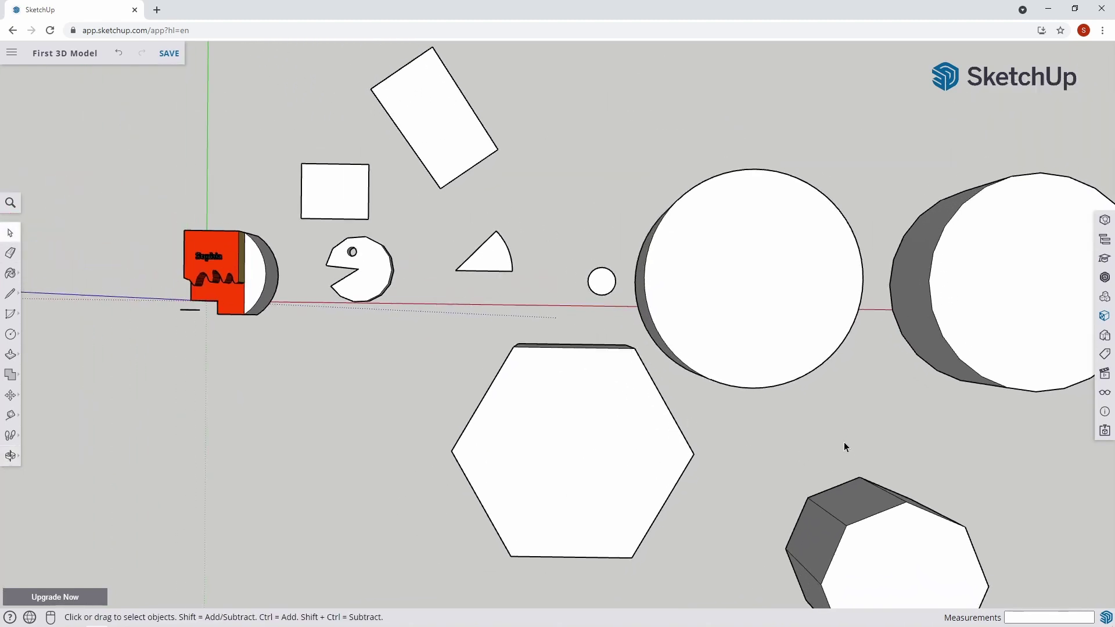
middle_drag(845, 446, 804, 299)
scroll(792, 349, down, 4)
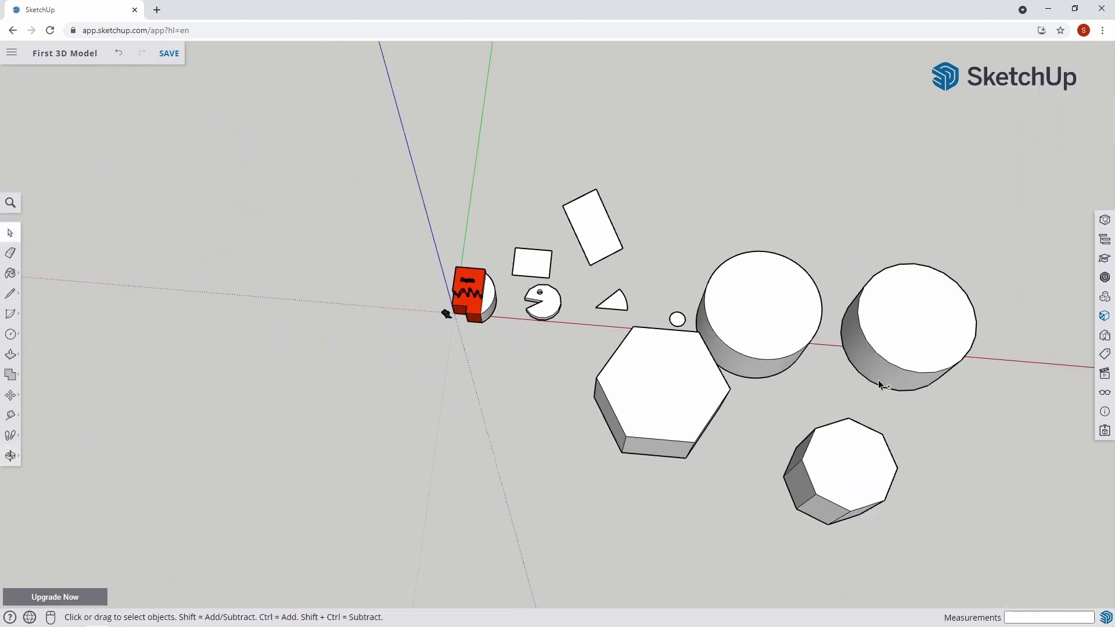
middle_drag(879, 382, 691, 351)
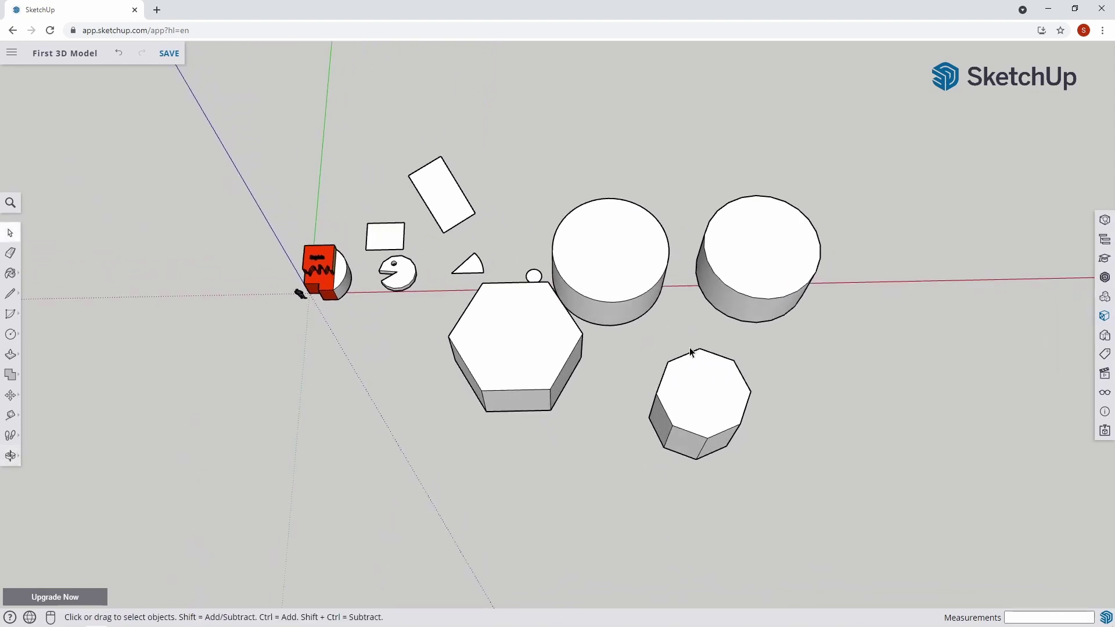
scroll(691, 352, up, 2)
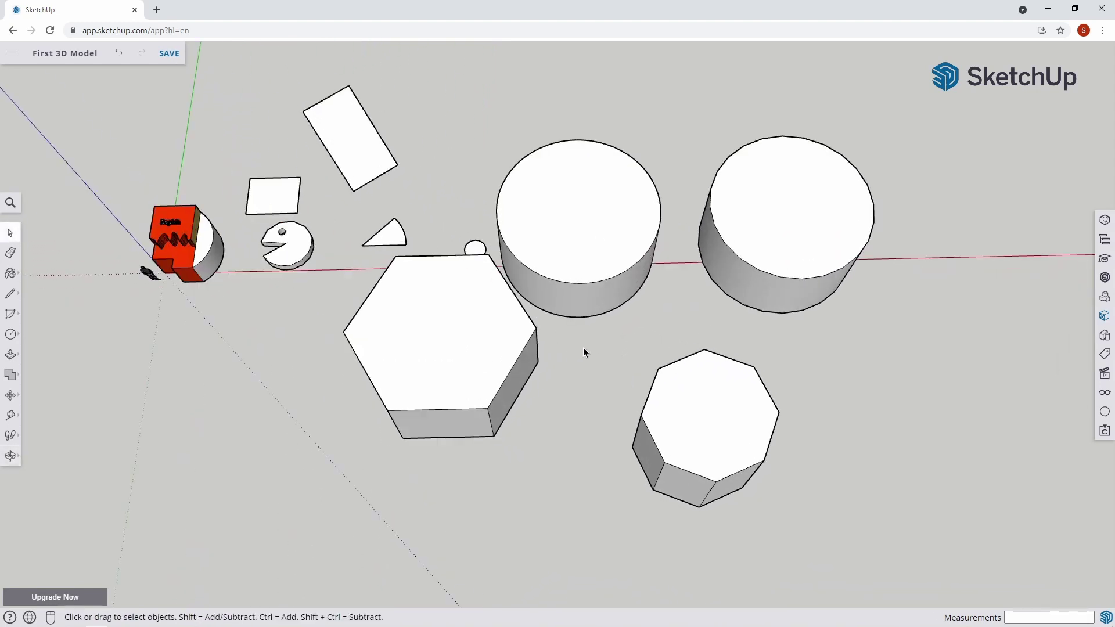
shift+middle_drag(583, 347, 645, 404)
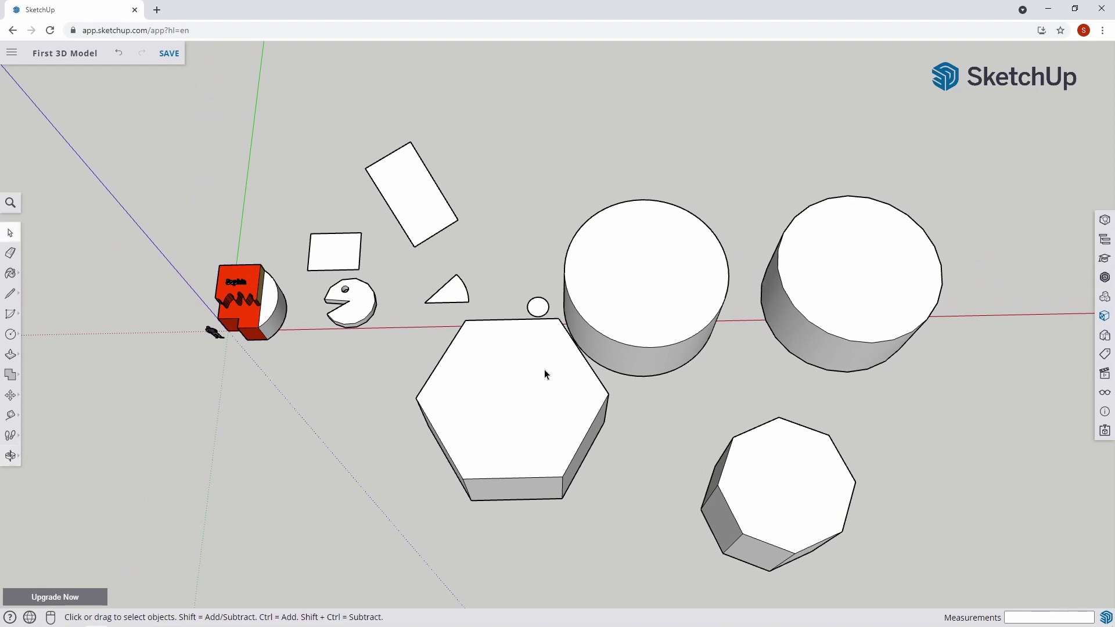